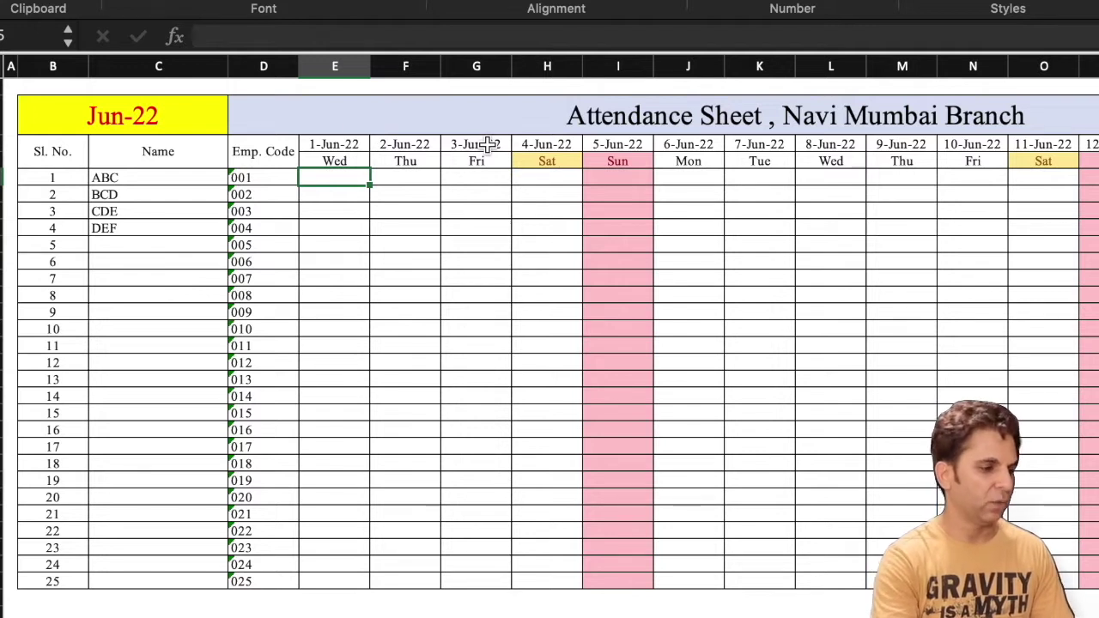
Change the month cell from 6/1/2022 to 8/1/2022 so the sheet shows Aug-22
click(119, 117)
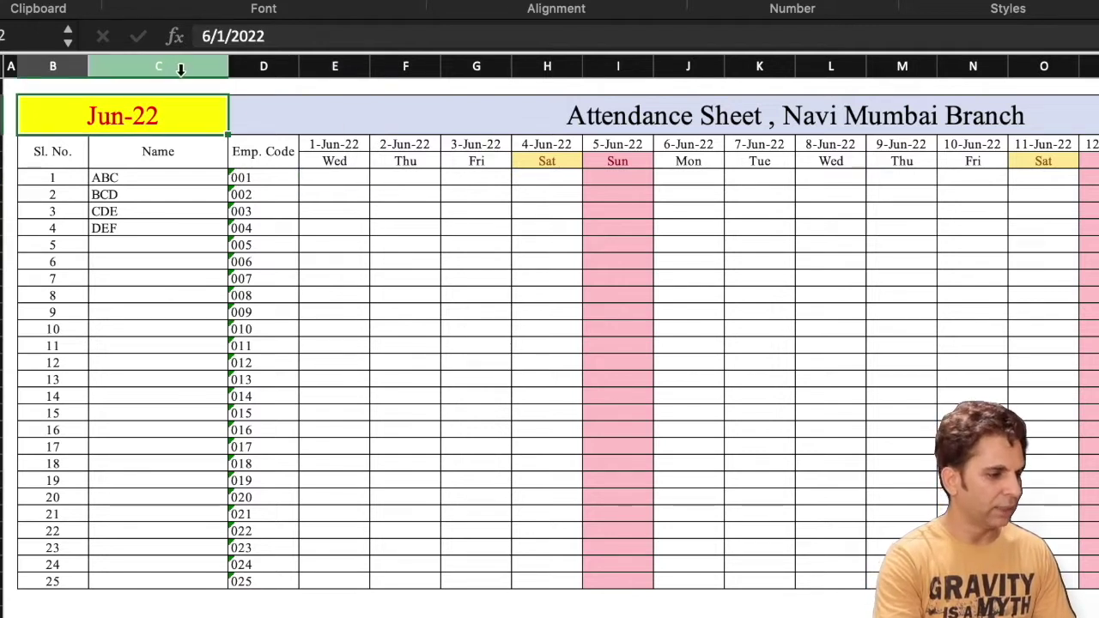
click(211, 35)
key(BackSpace)
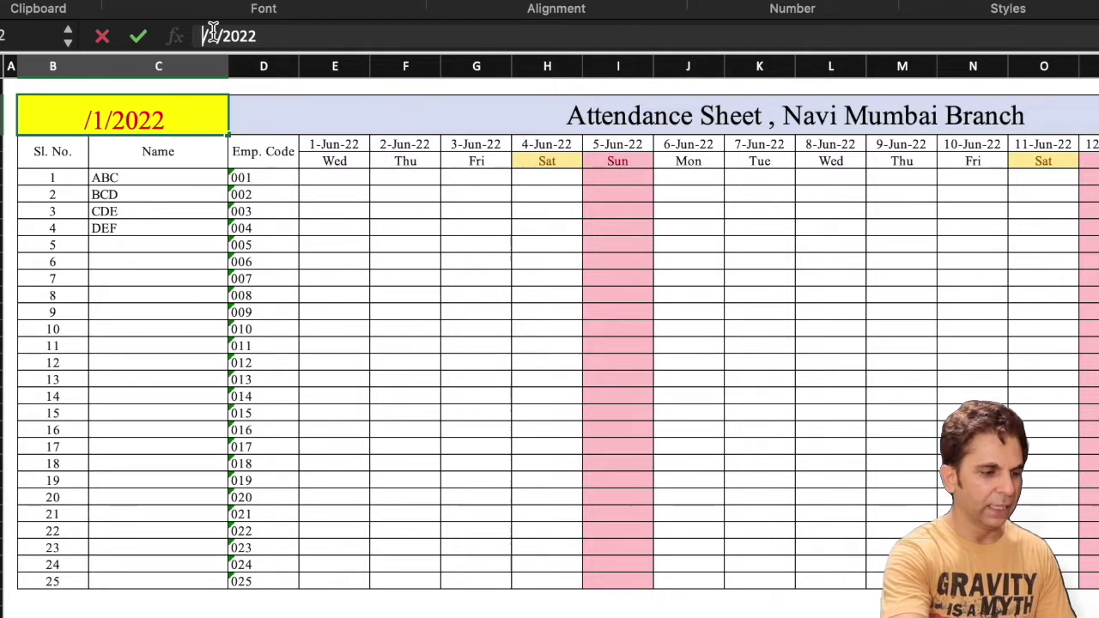
text(8)
key(Return)
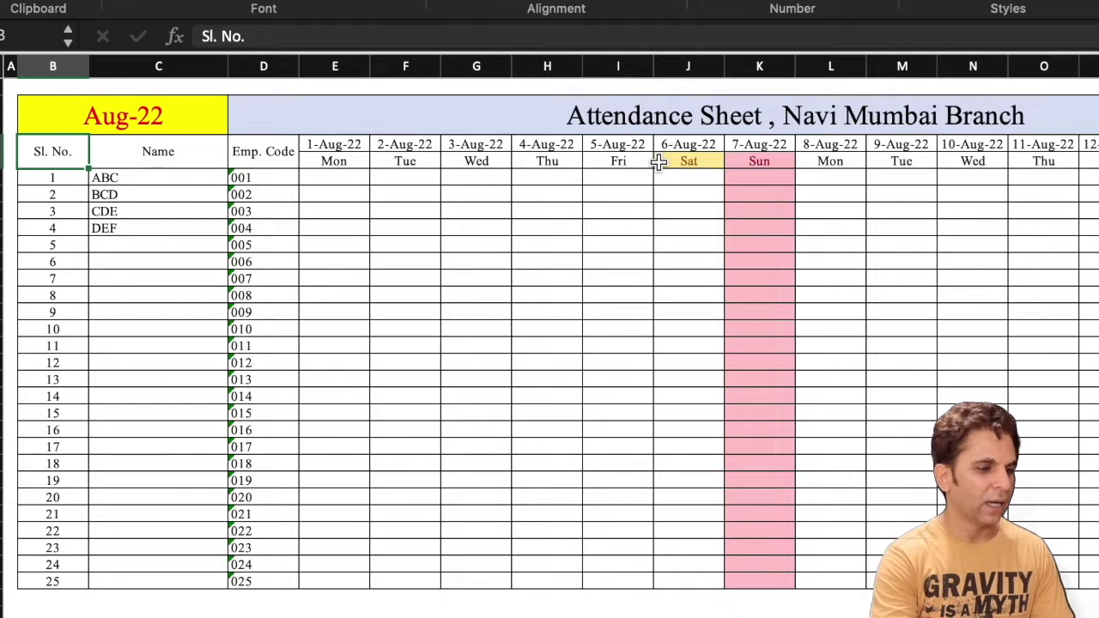
click(352, 176)
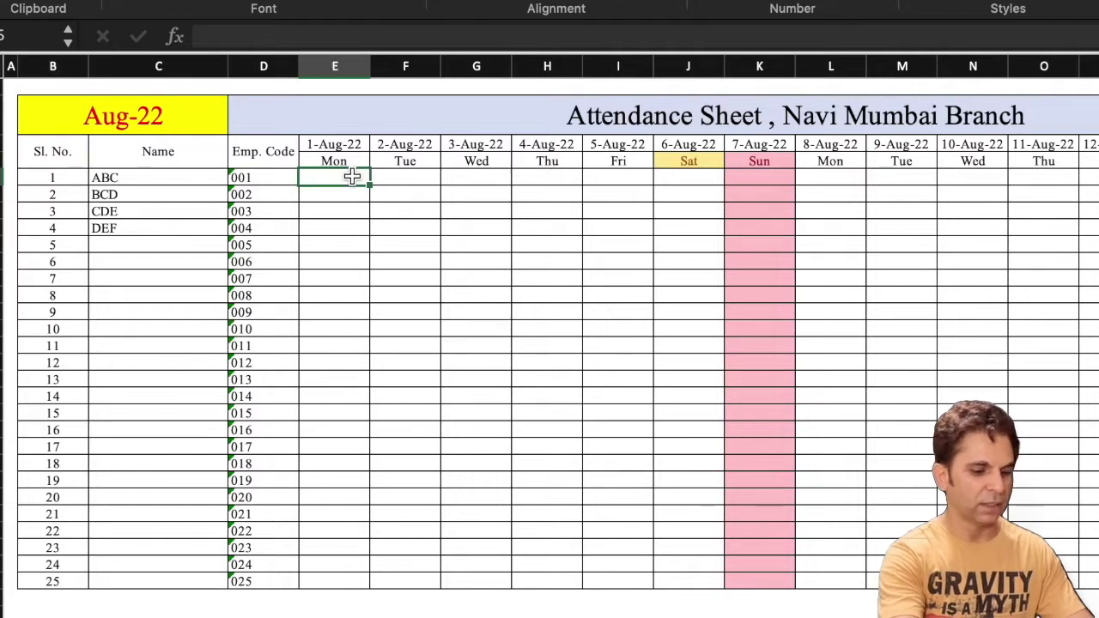
text(P)
click(451, 224)
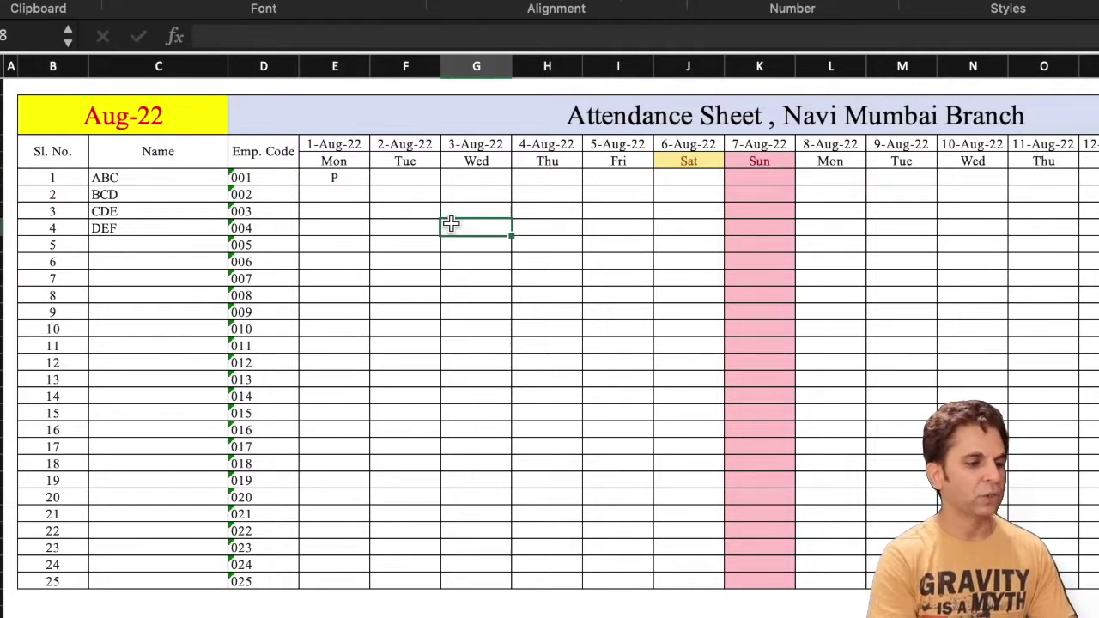
click(352, 177)
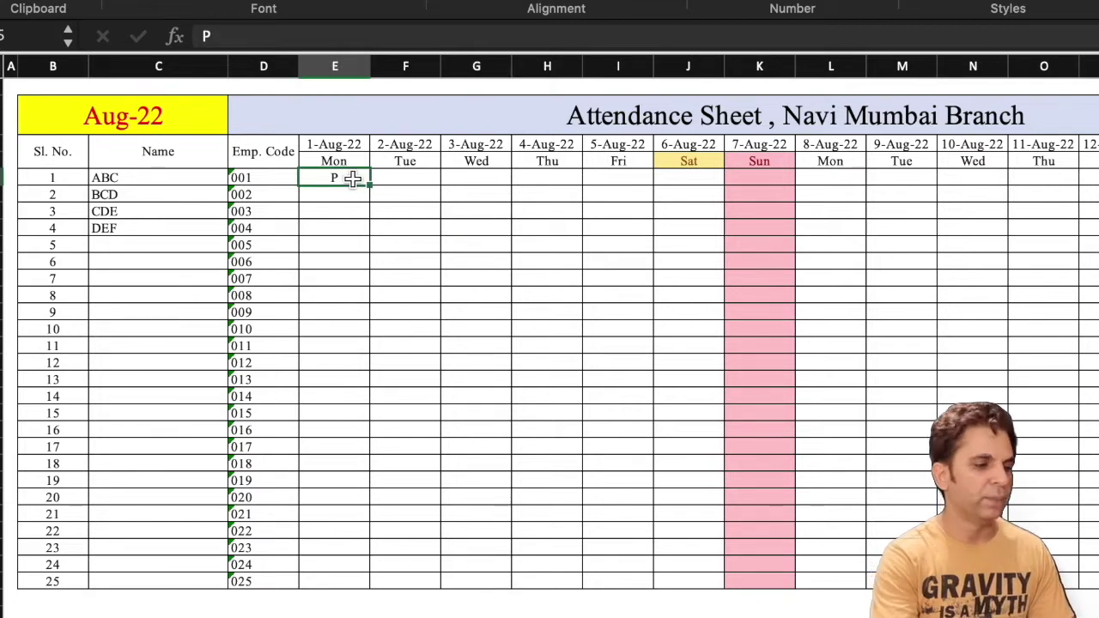
click(768, 178)
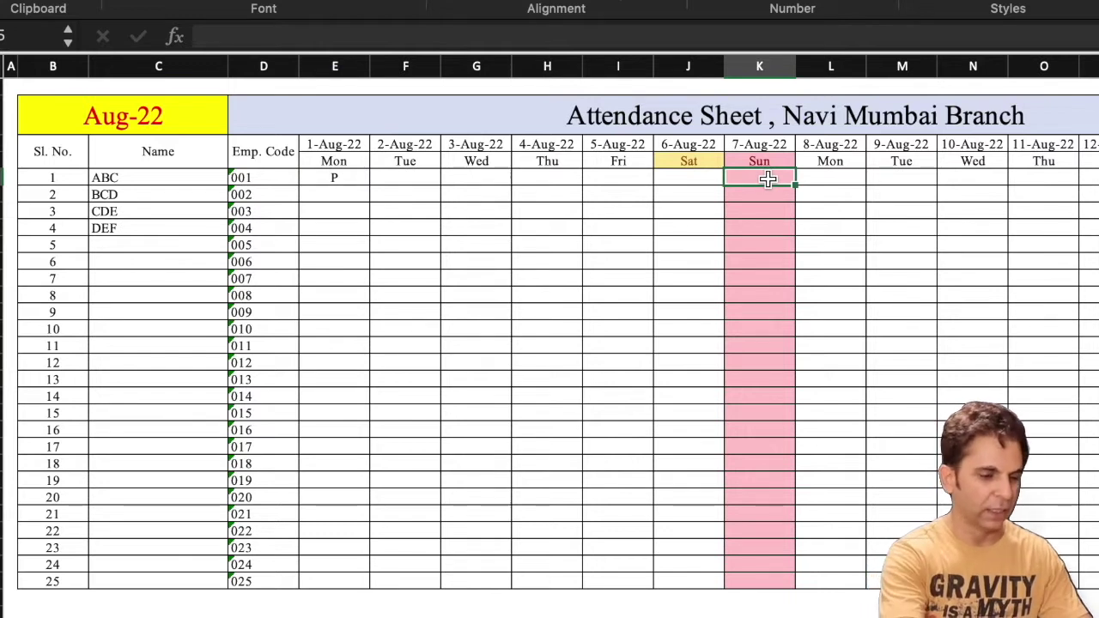
text(P)
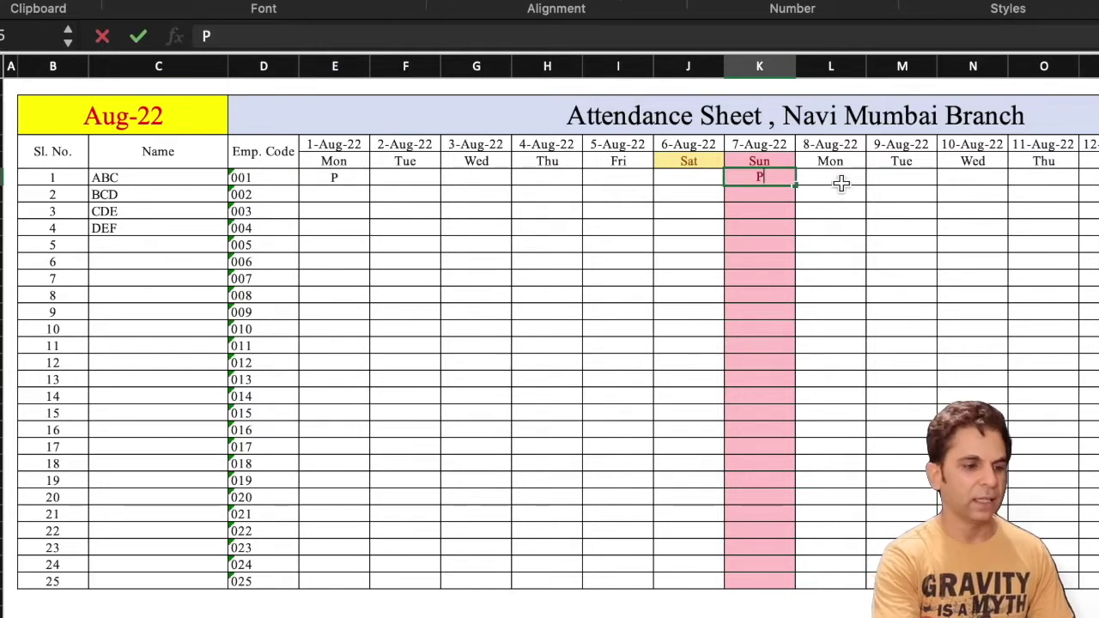
click(842, 192)
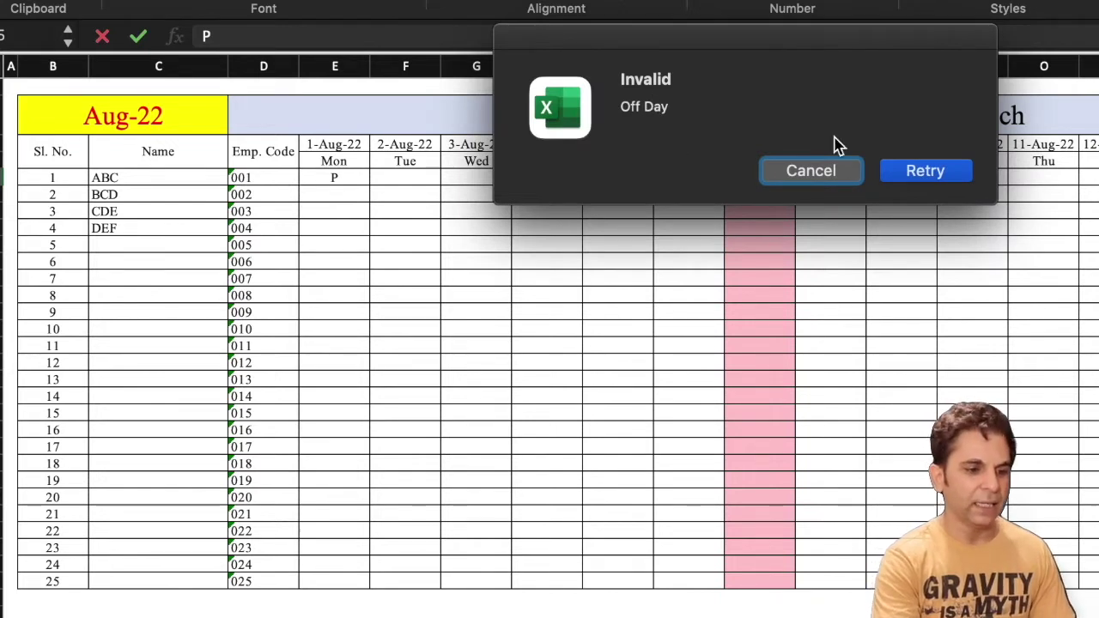
click(932, 171)
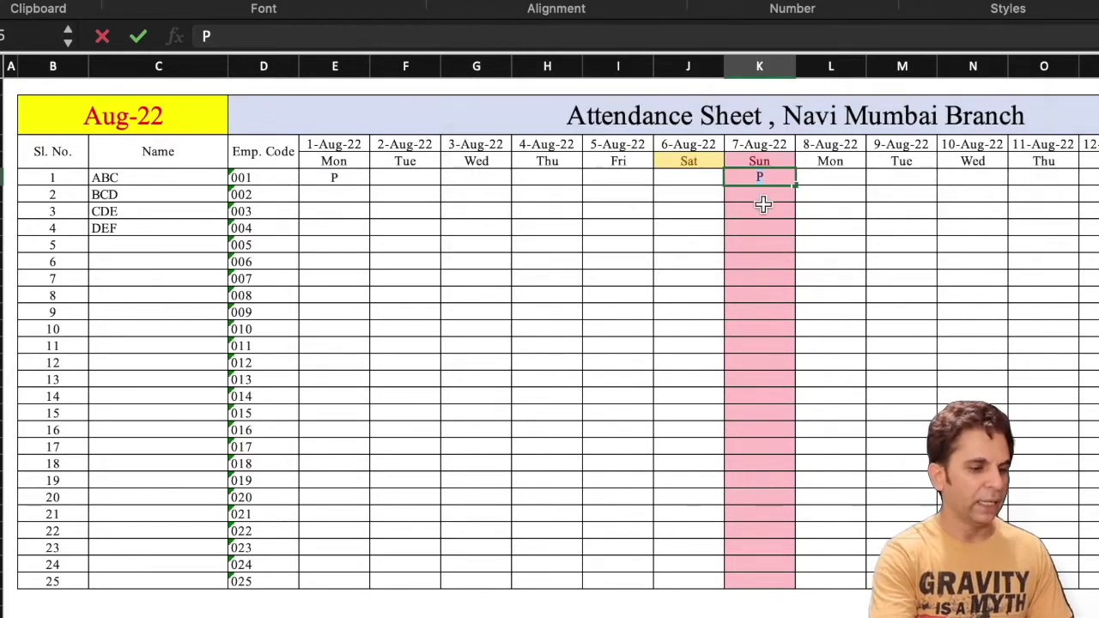
click(587, 194)
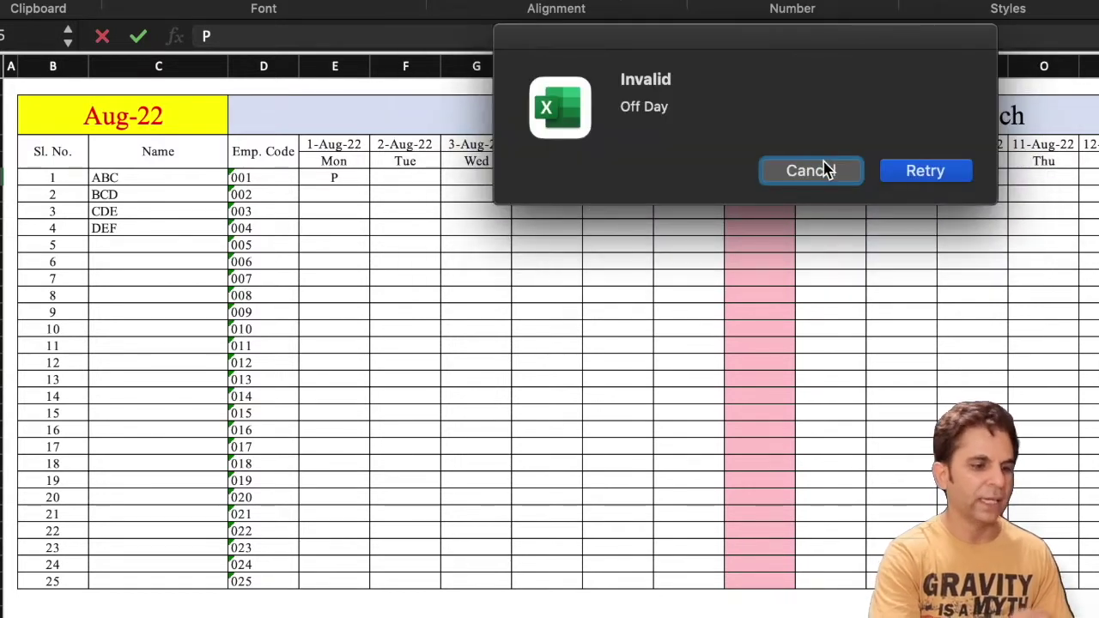
click(824, 170)
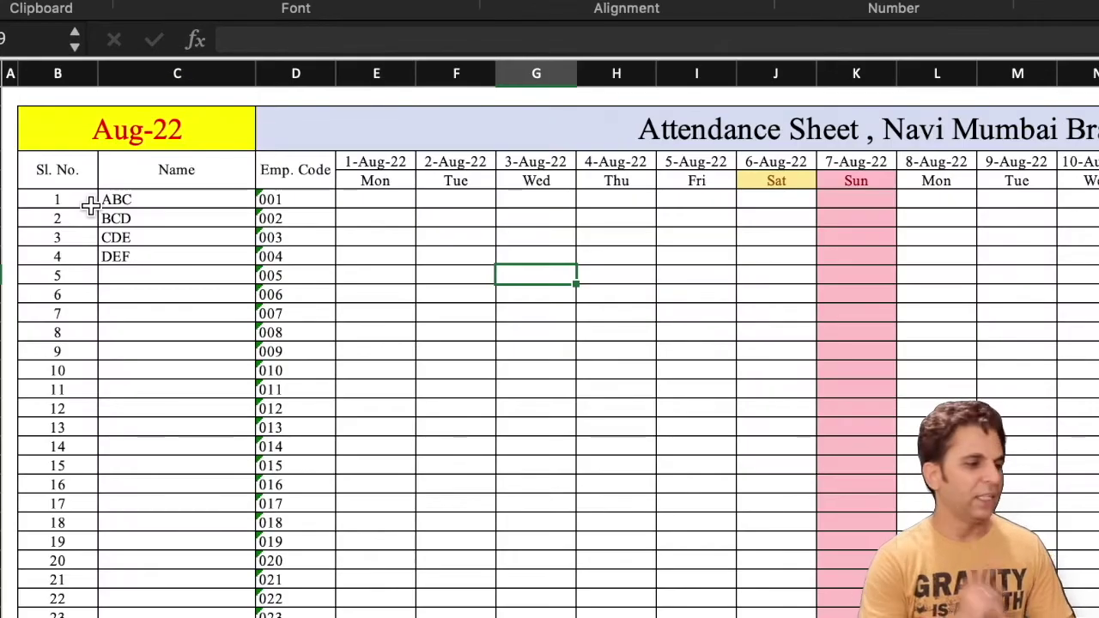
click(61, 172)
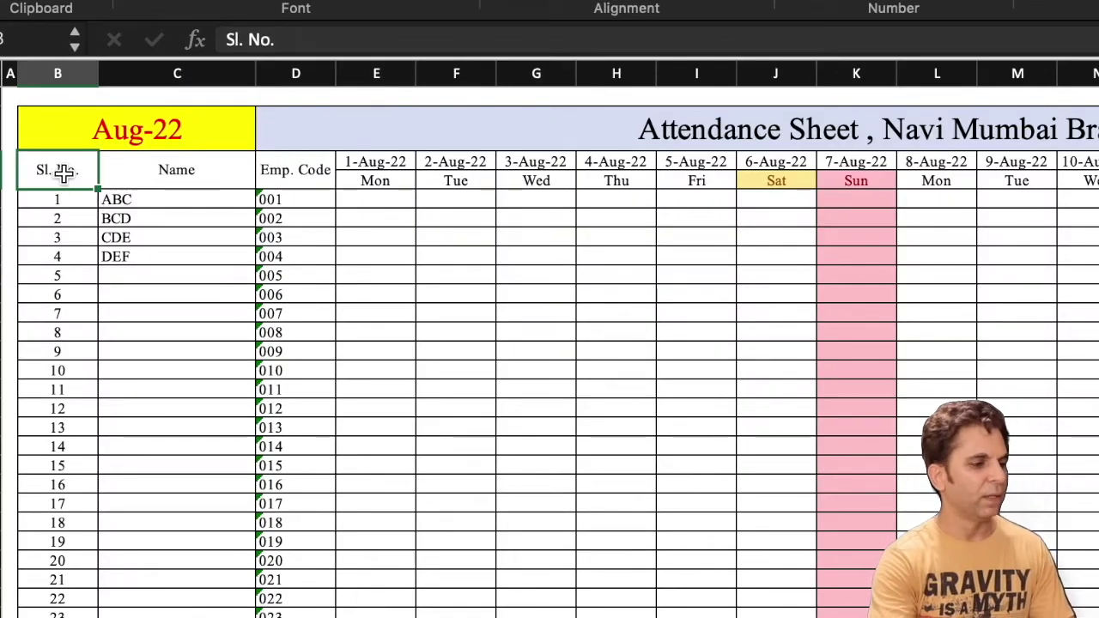
click(185, 169)
click(290, 169)
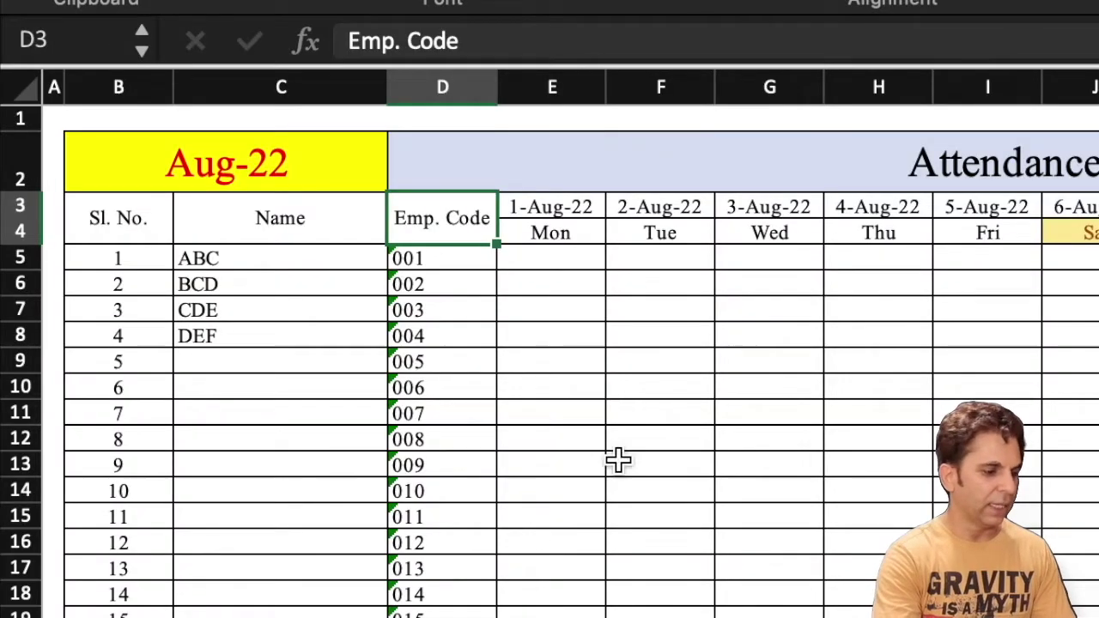
click(618, 460)
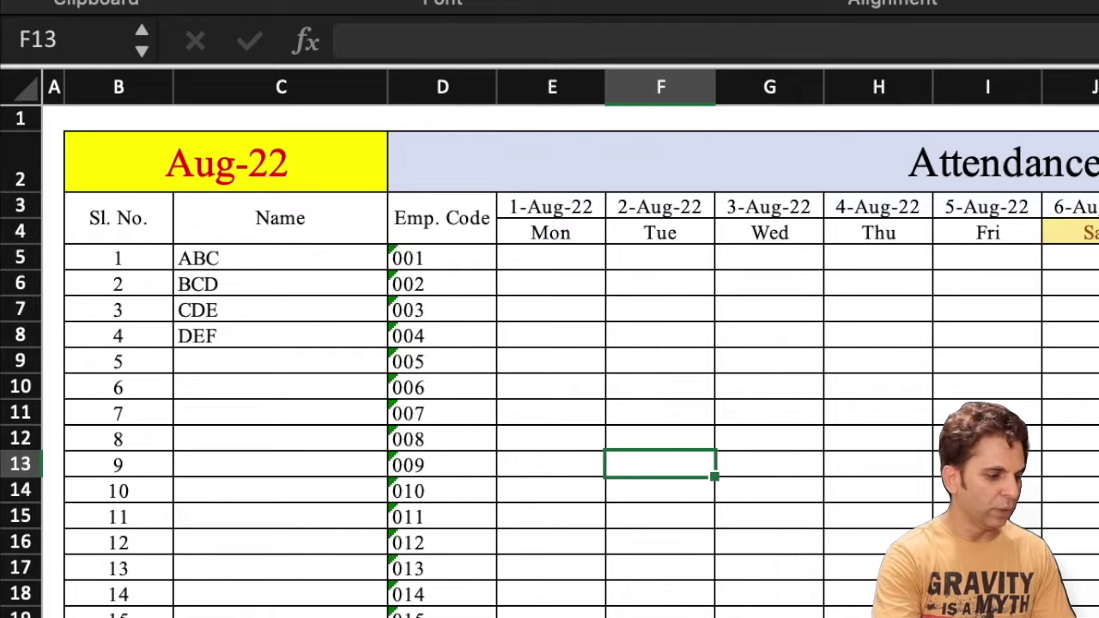
On a new sheet, enter headers Sl. No., Name and Emp. ID in B3:D3
key(ctrl+Page_Down)
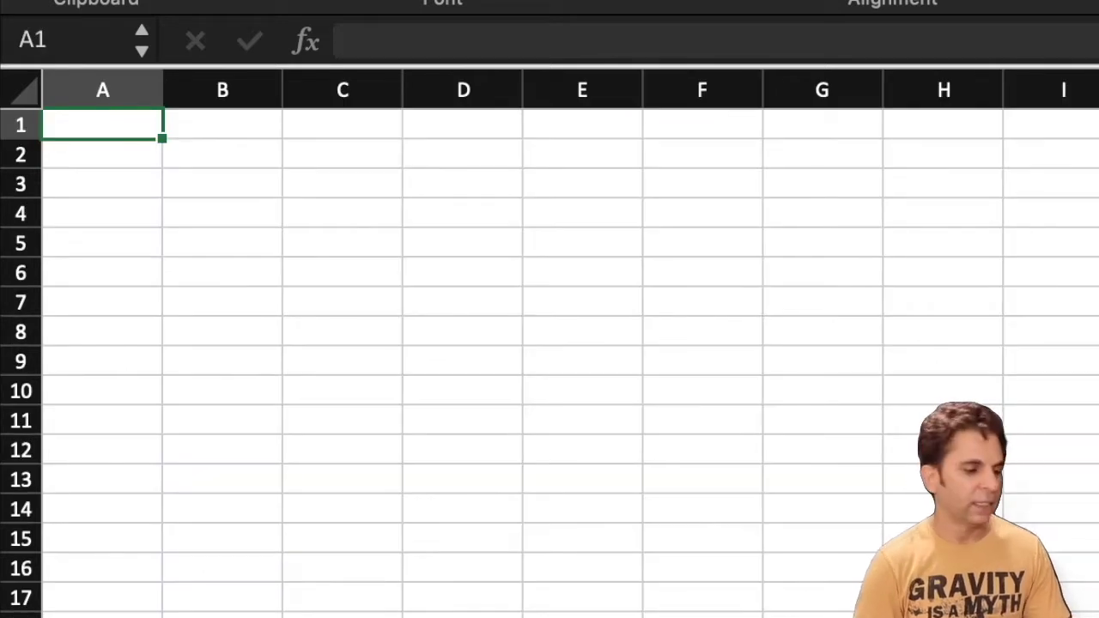
click(234, 186)
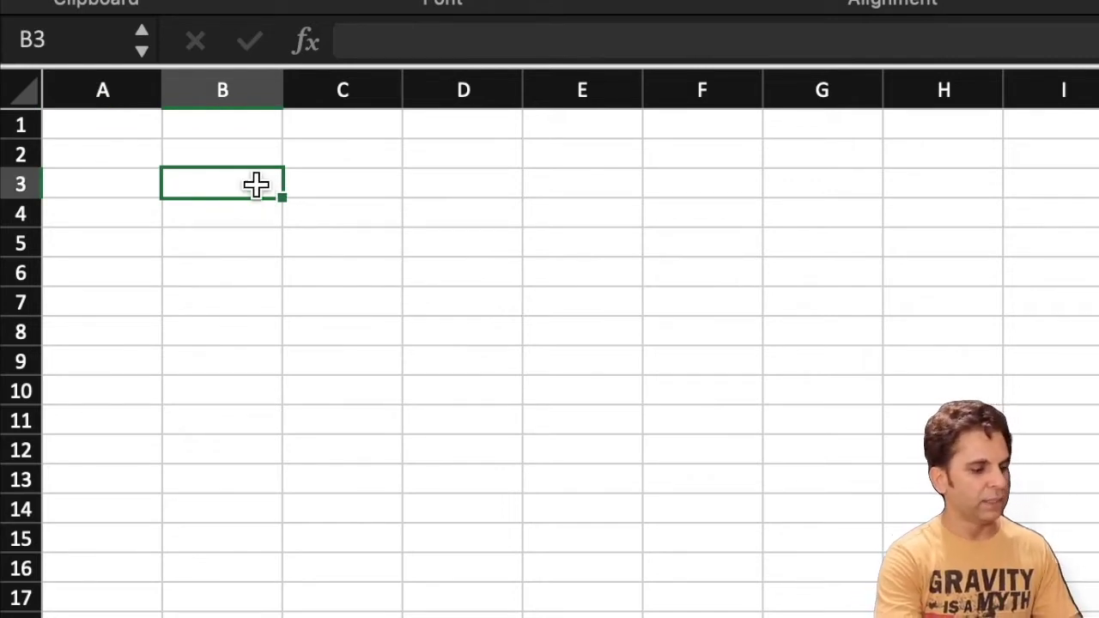
text(S)
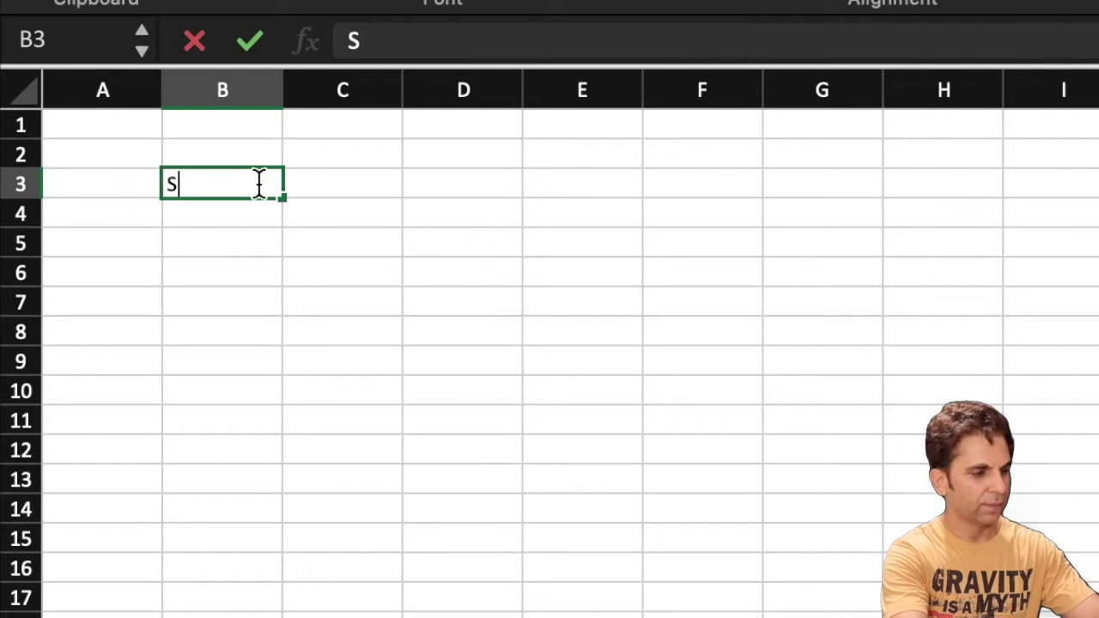
text(l. No.)
key(Tab)
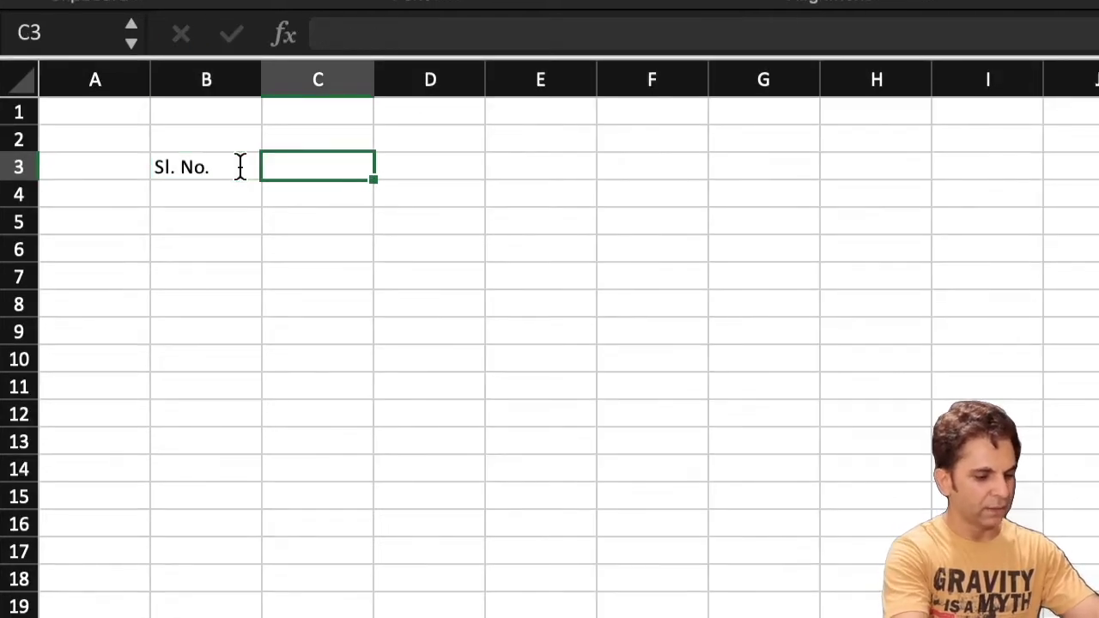
text(Name)
key(Tab)
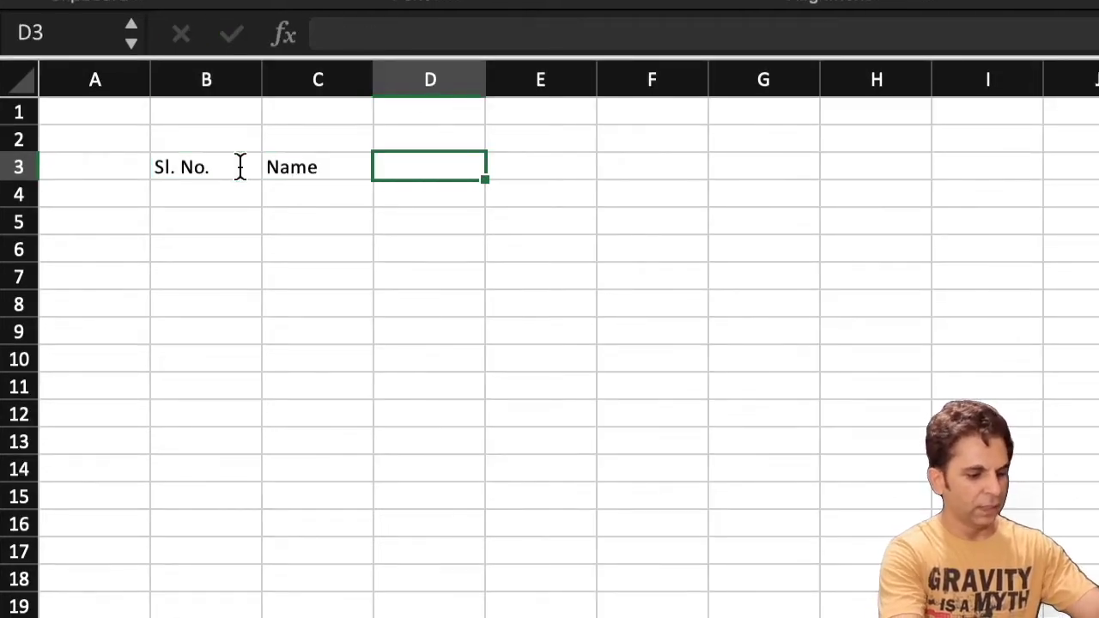
text(Emp. ID)
click(605, 328)
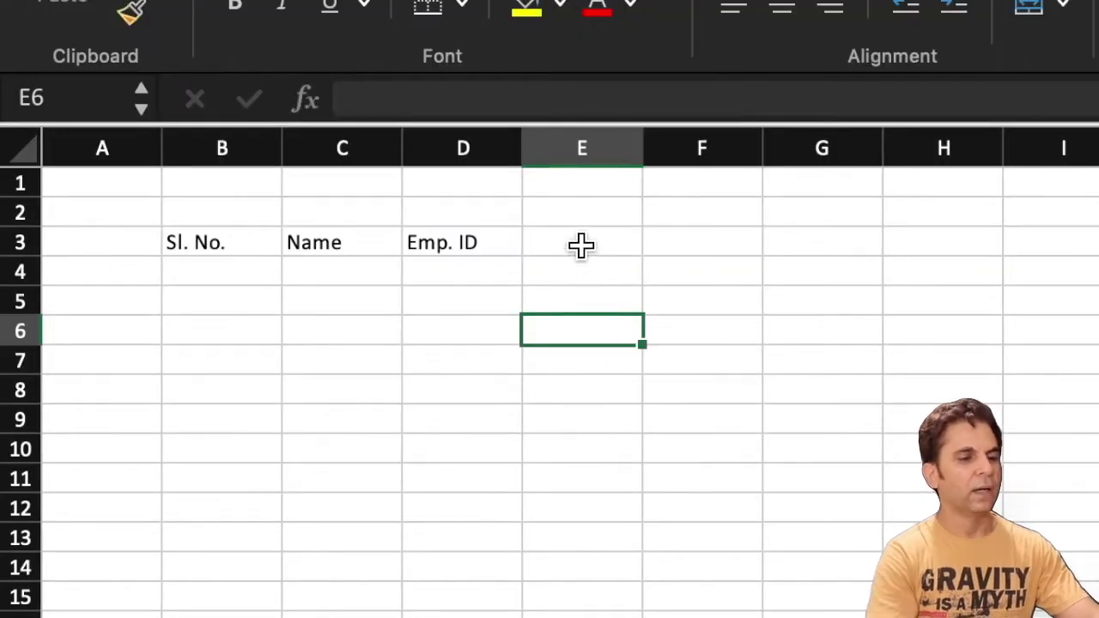
Enter the date 1/1/22 in cell E3
click(580, 245)
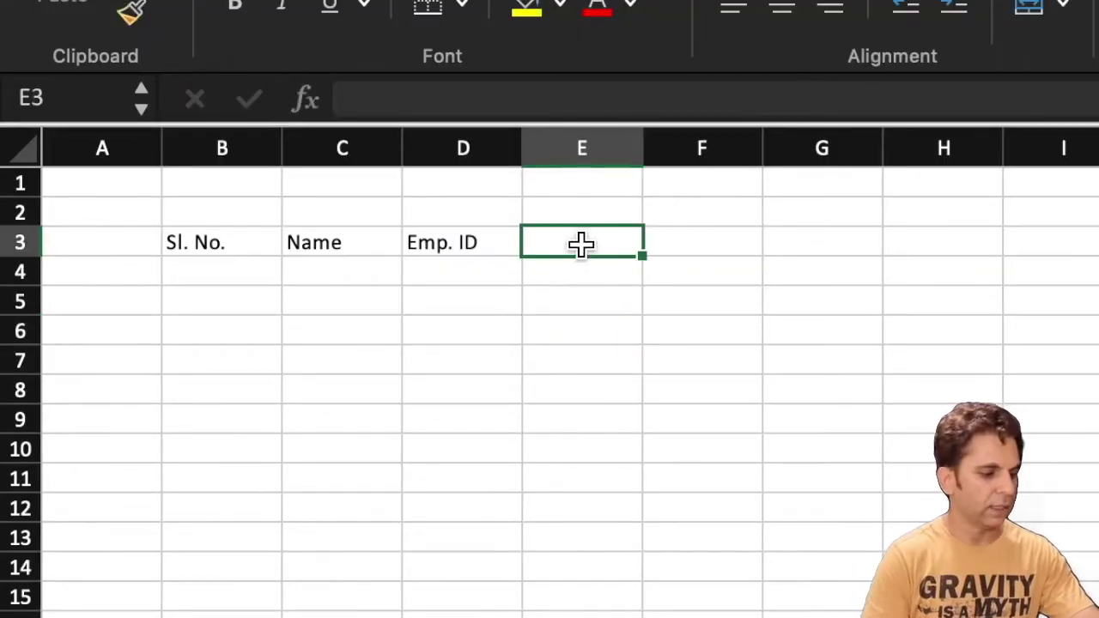
text(1/1/)
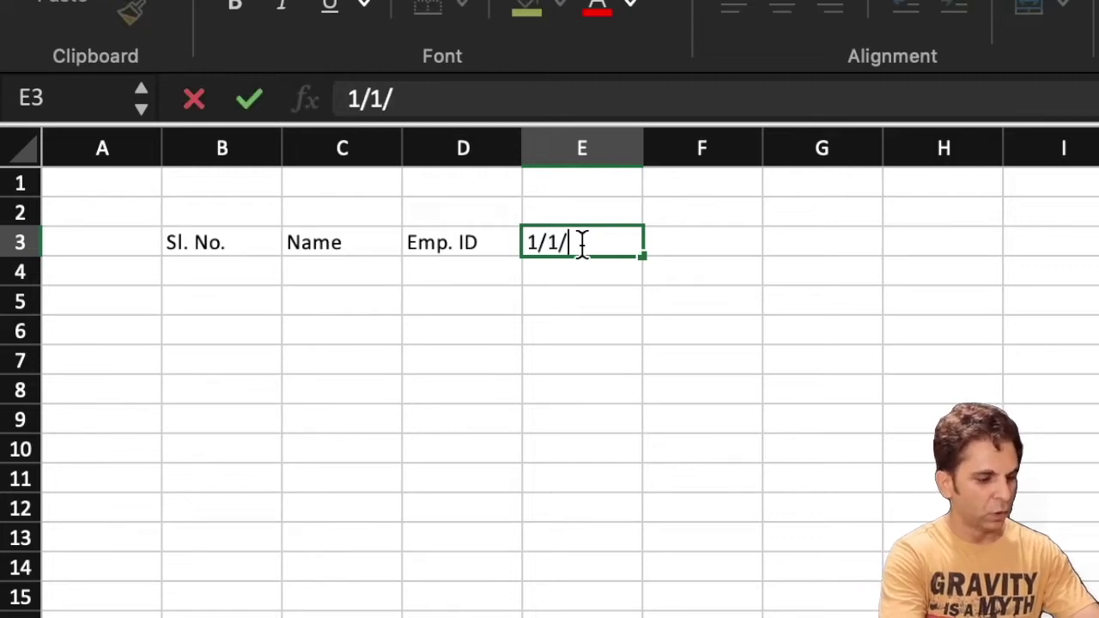
text(22)
click(714, 241)
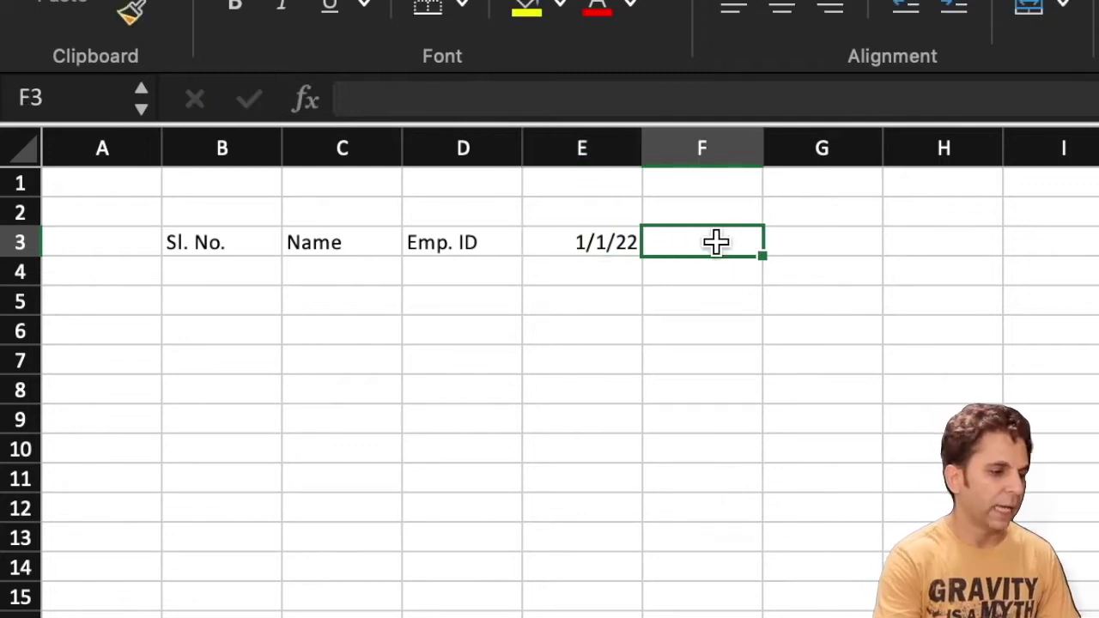
click(596, 242)
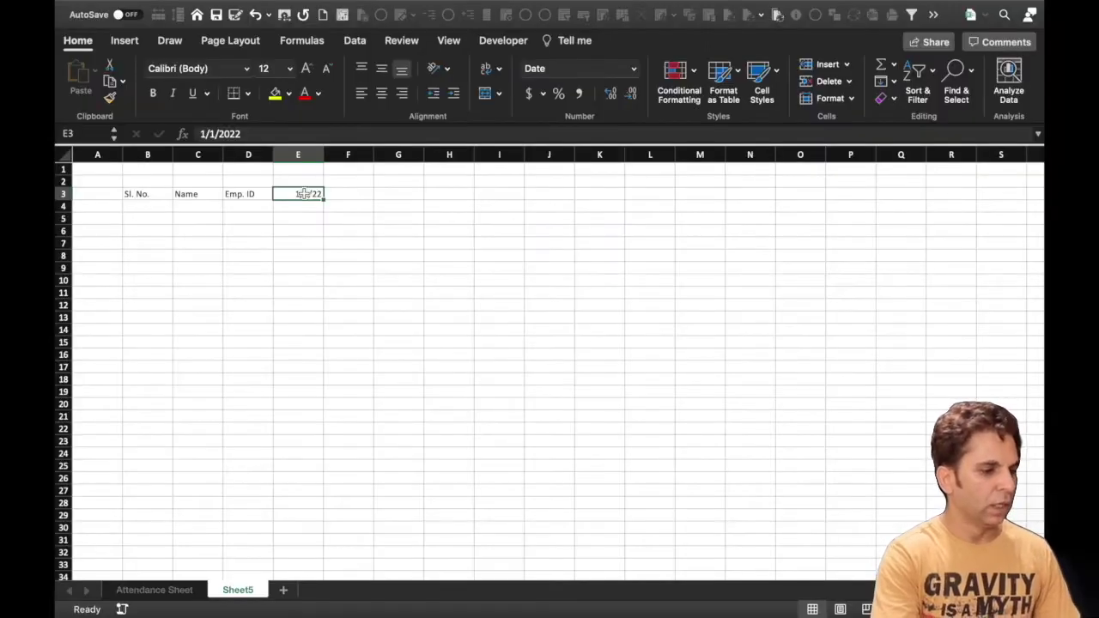
Format E3 with the 14-Mar day-month date style so it displays 1-Jan
right_click(304, 194)
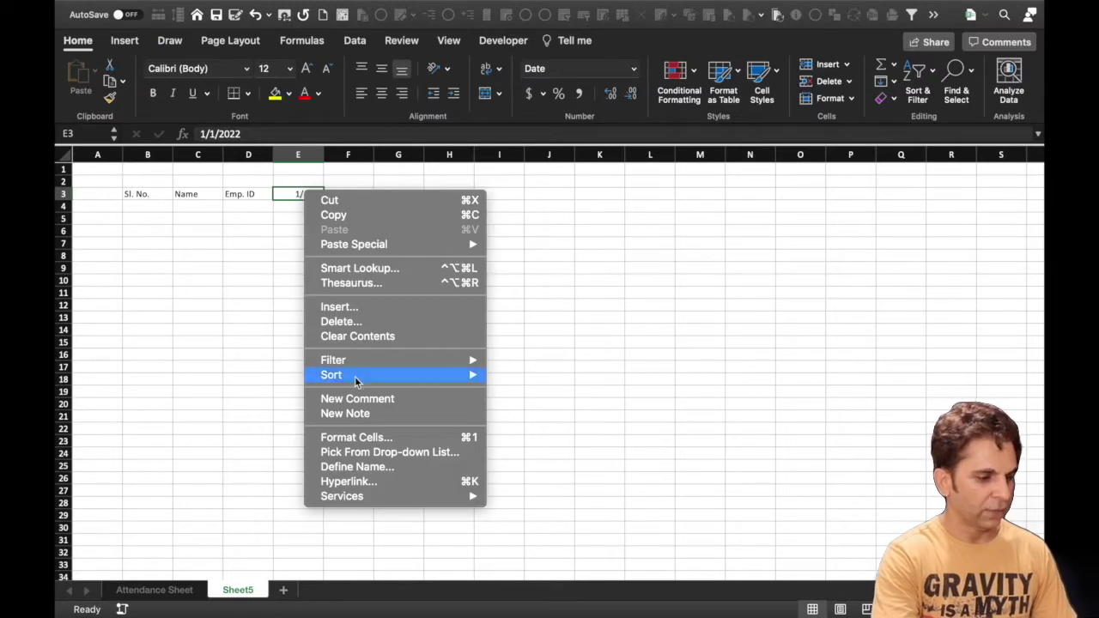
click(393, 440)
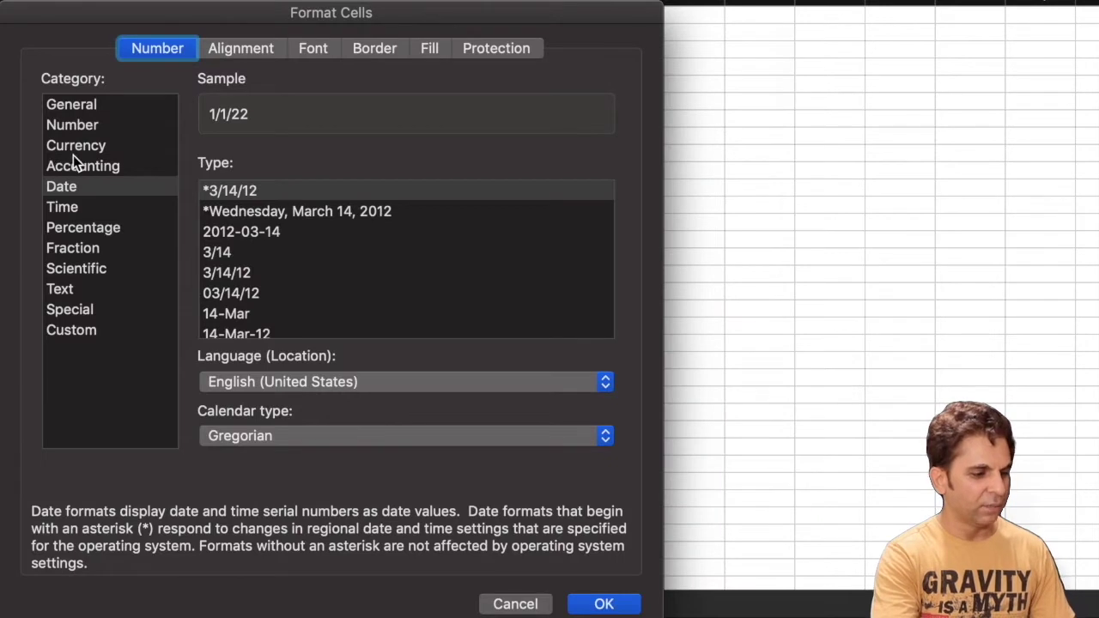
click(222, 317)
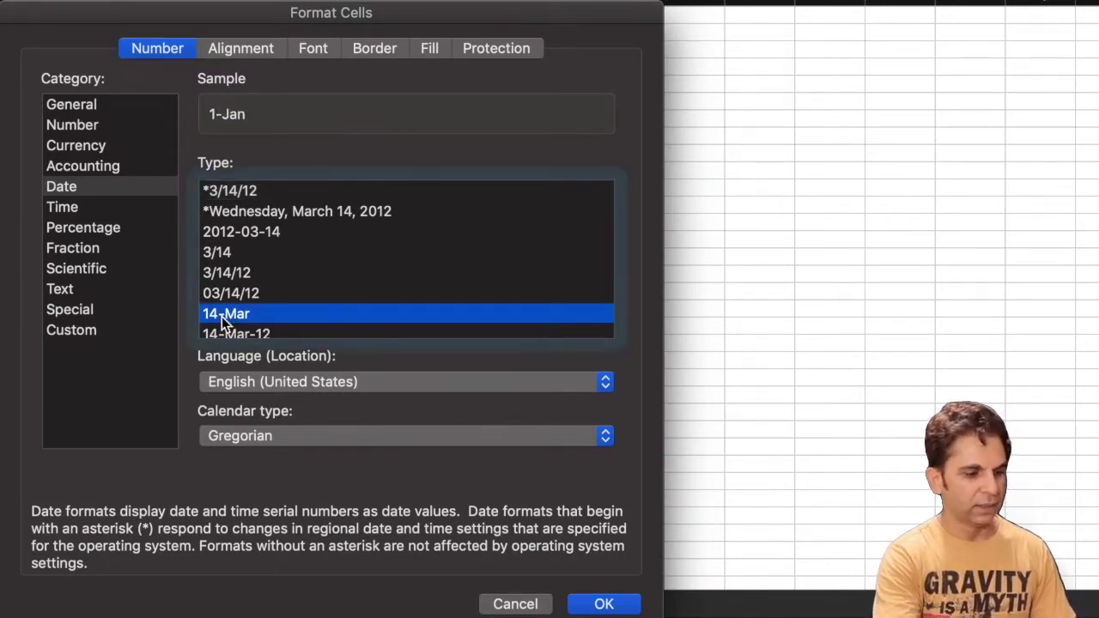
click(605, 604)
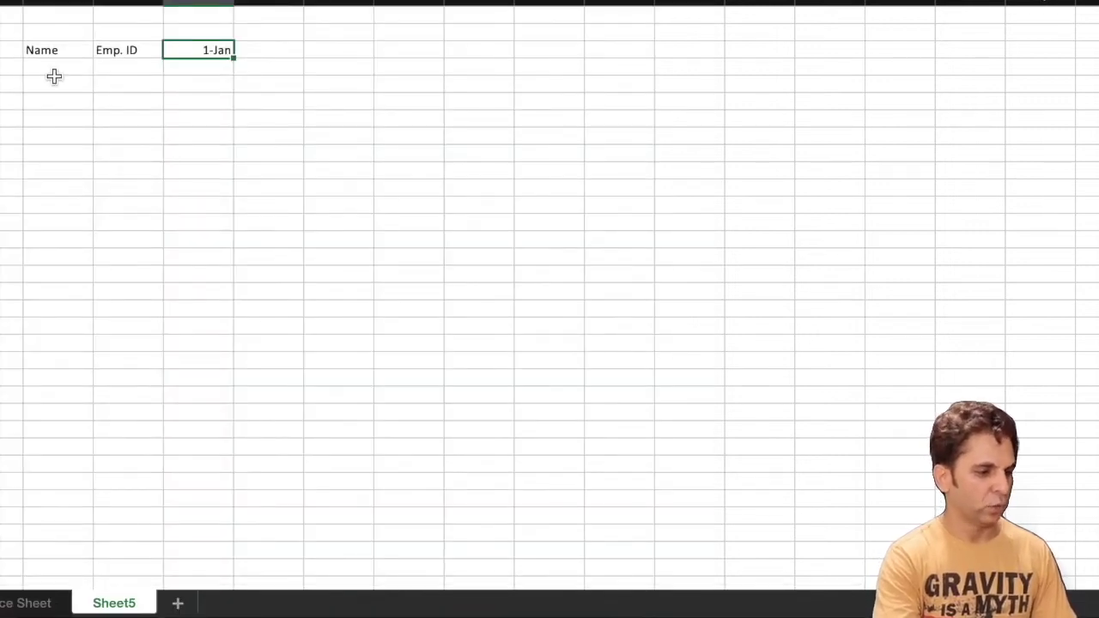
Enter =E3+1 in F3 so it shows the next day, 2-Jan
click(276, 50)
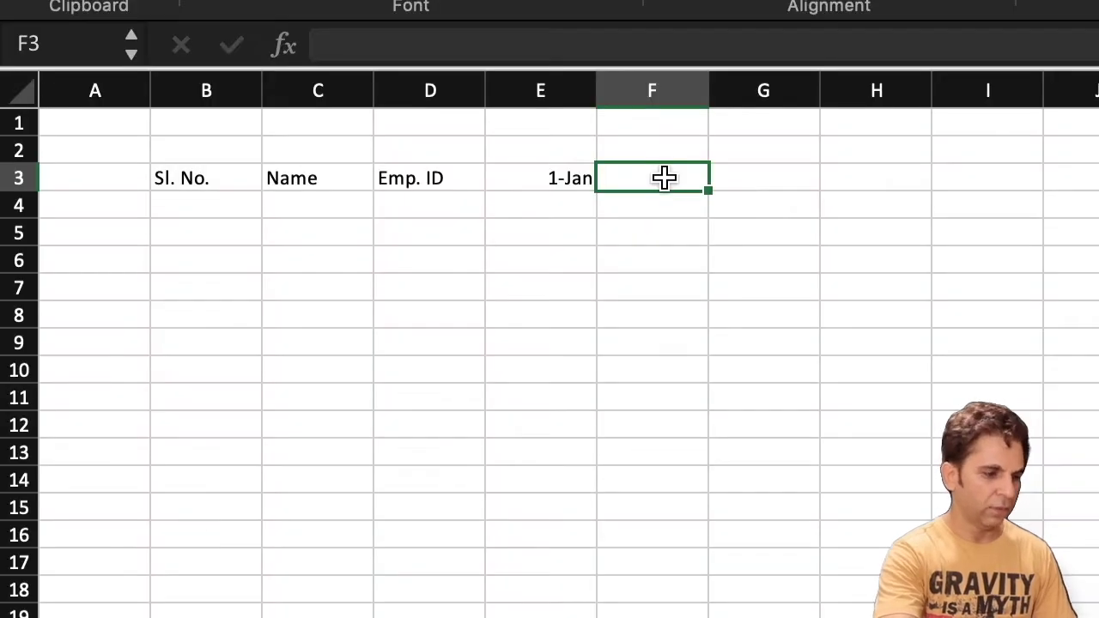
text(=)
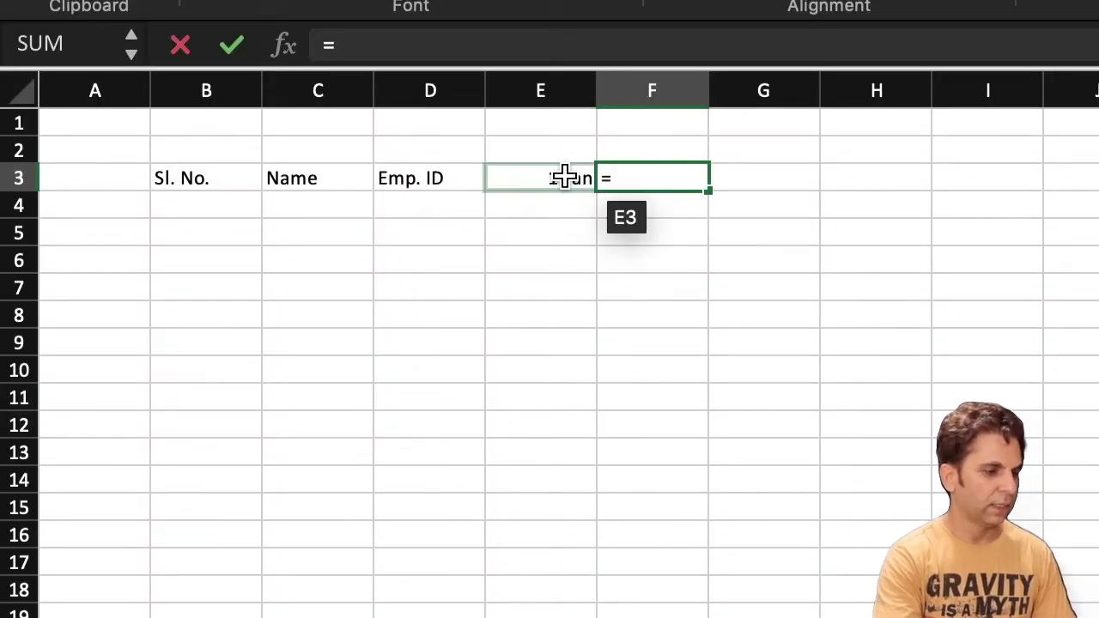
click(563, 177)
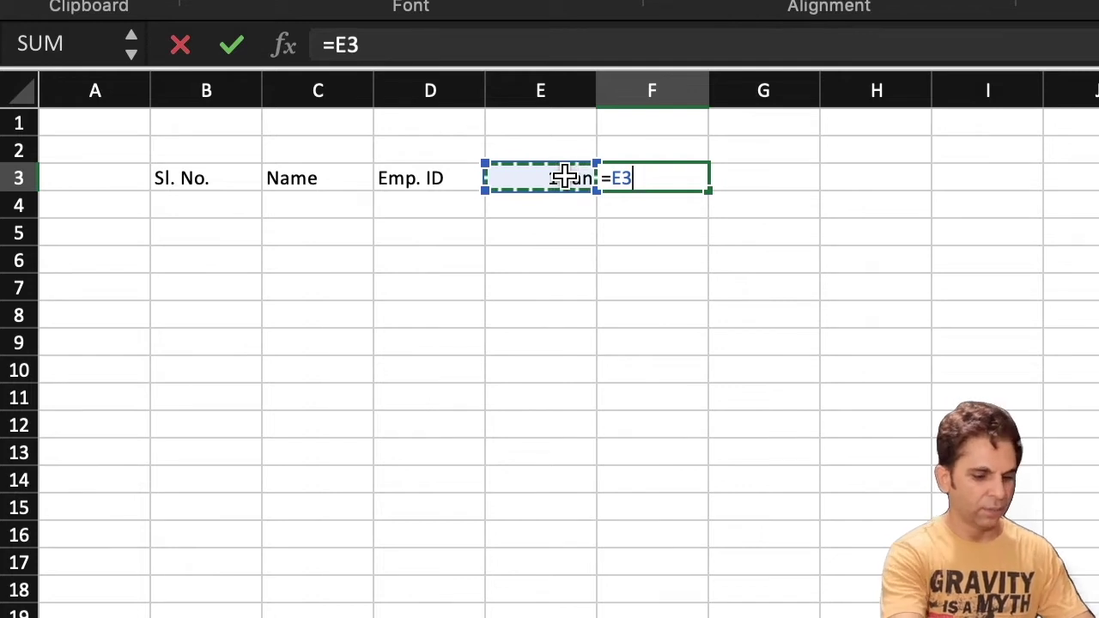
text(+1)
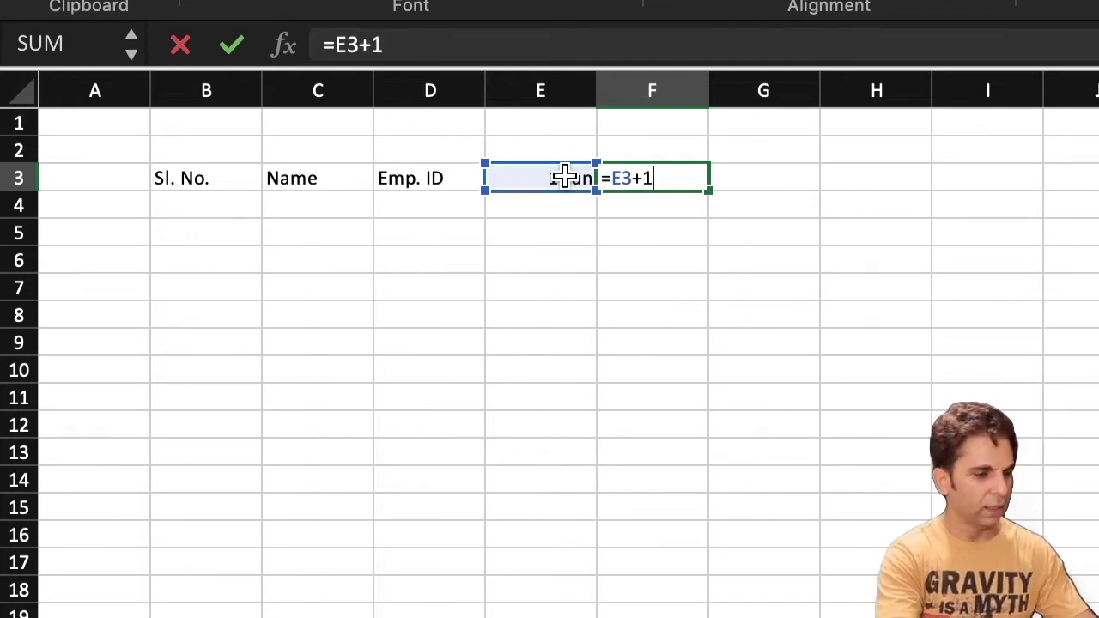
key(Return)
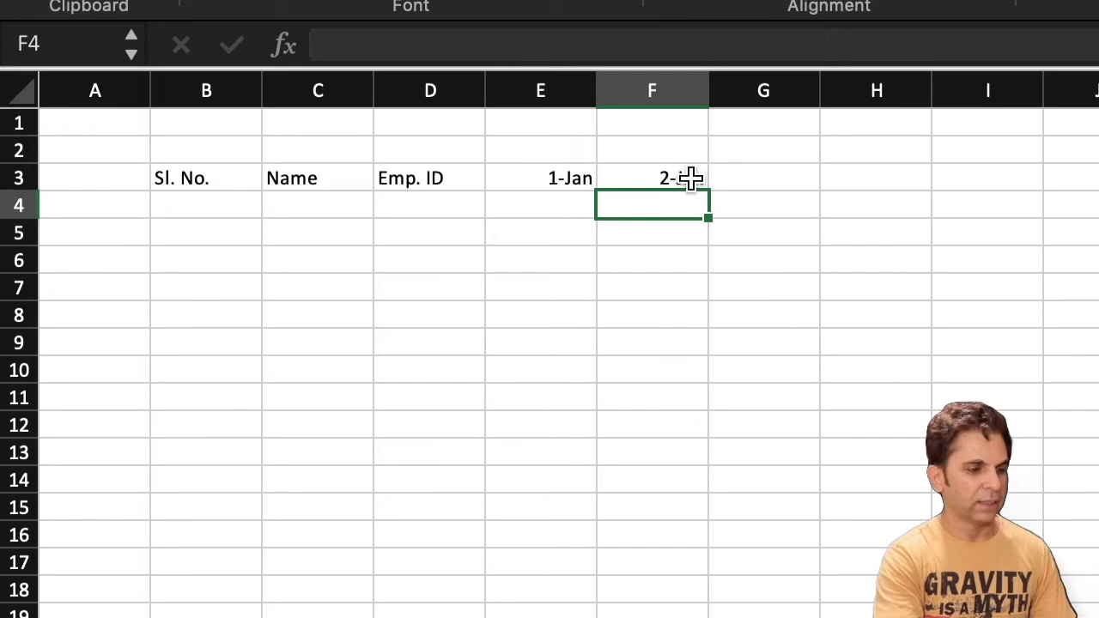
Fill the next-day formula right to column S, giving dates through 15-Jan
click(692, 177)
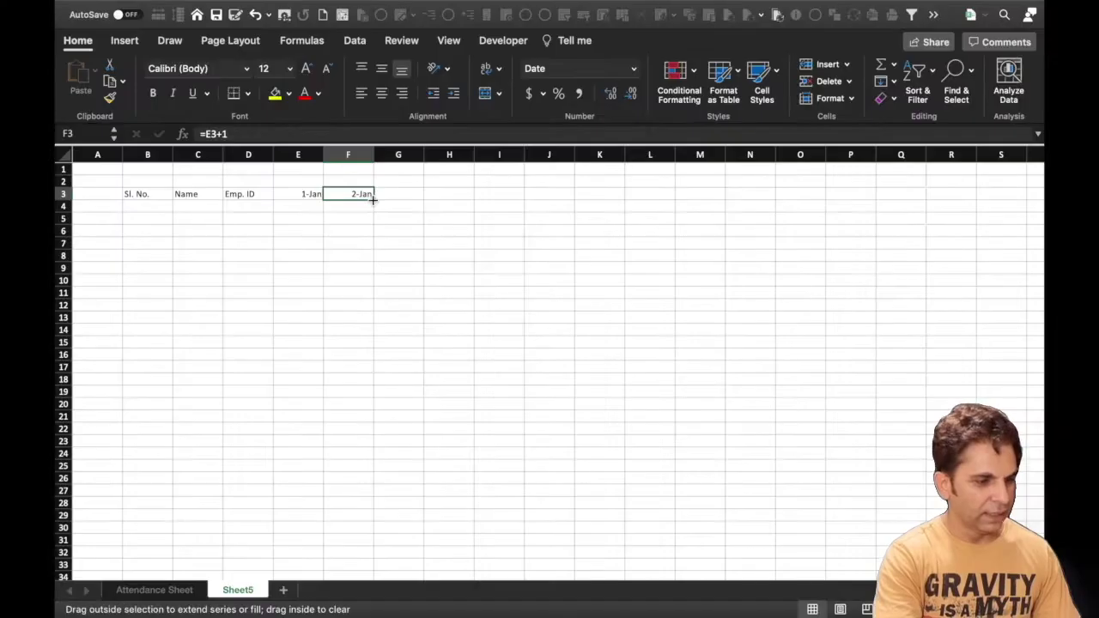
drag(373, 199, 816, 206)
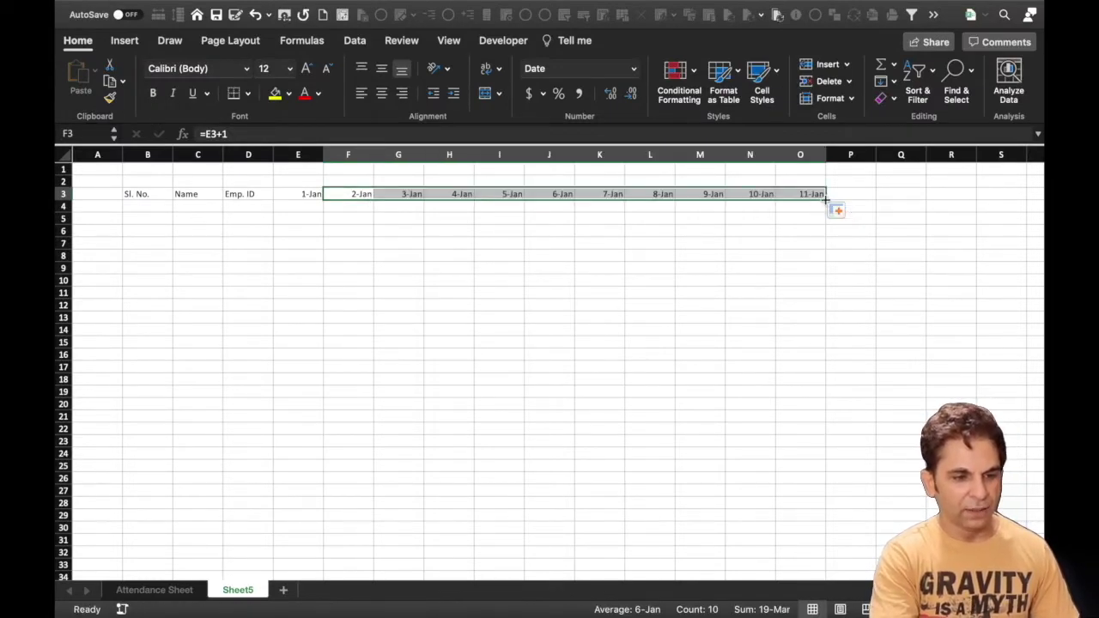
drag(825, 199, 968, 204)
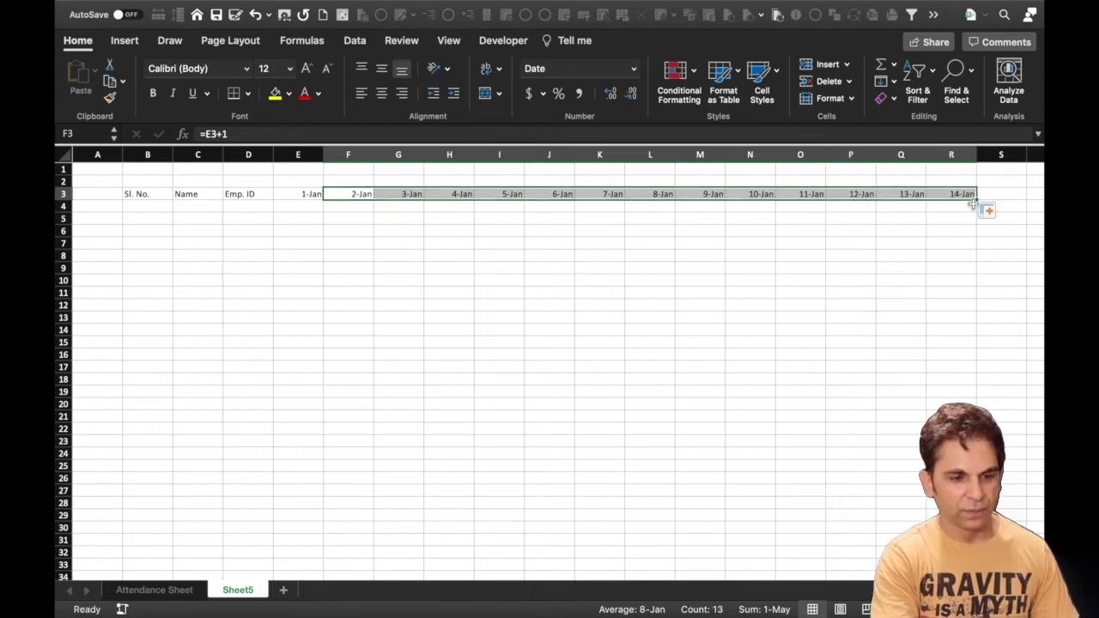
drag(975, 200, 1002, 206)
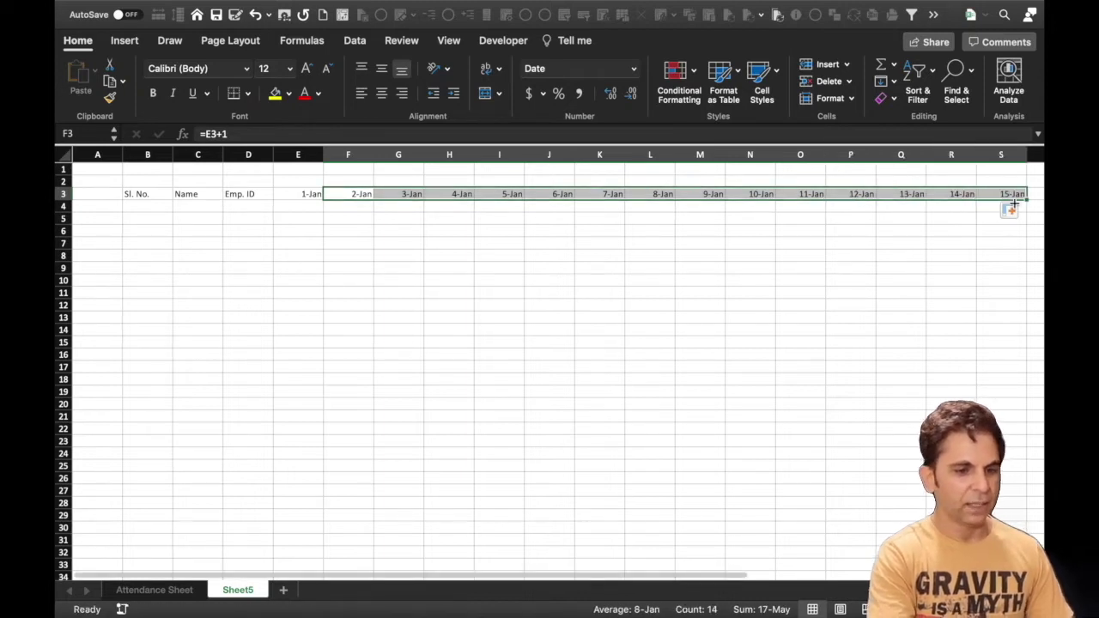
click(981, 254)
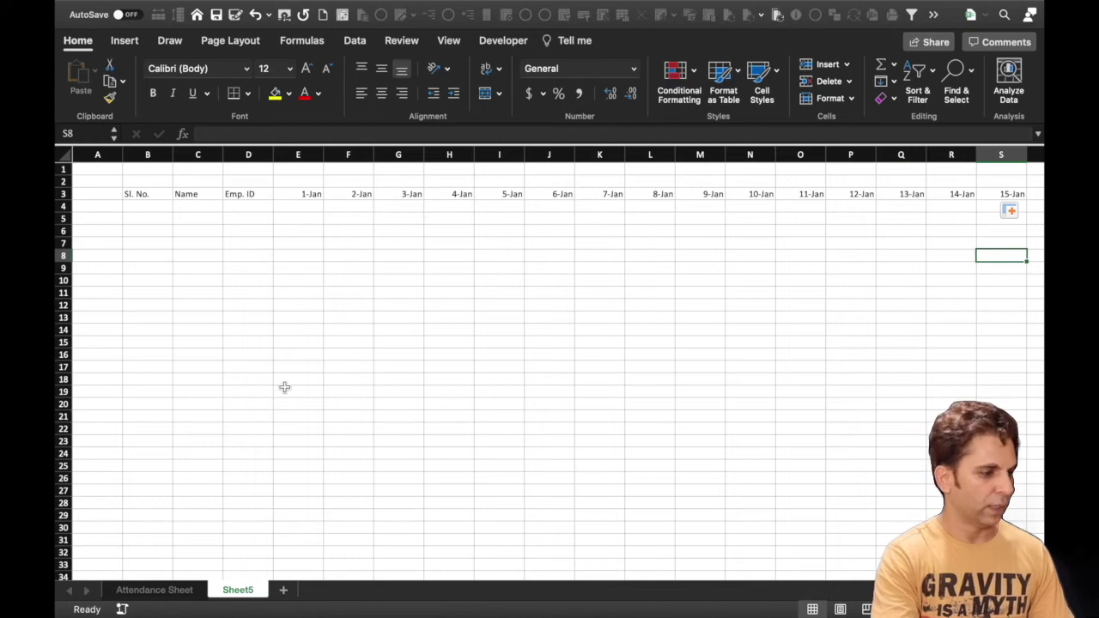
Center all cells horizontally and vertically and set the whole sheet to Times New Roman
click(62, 155)
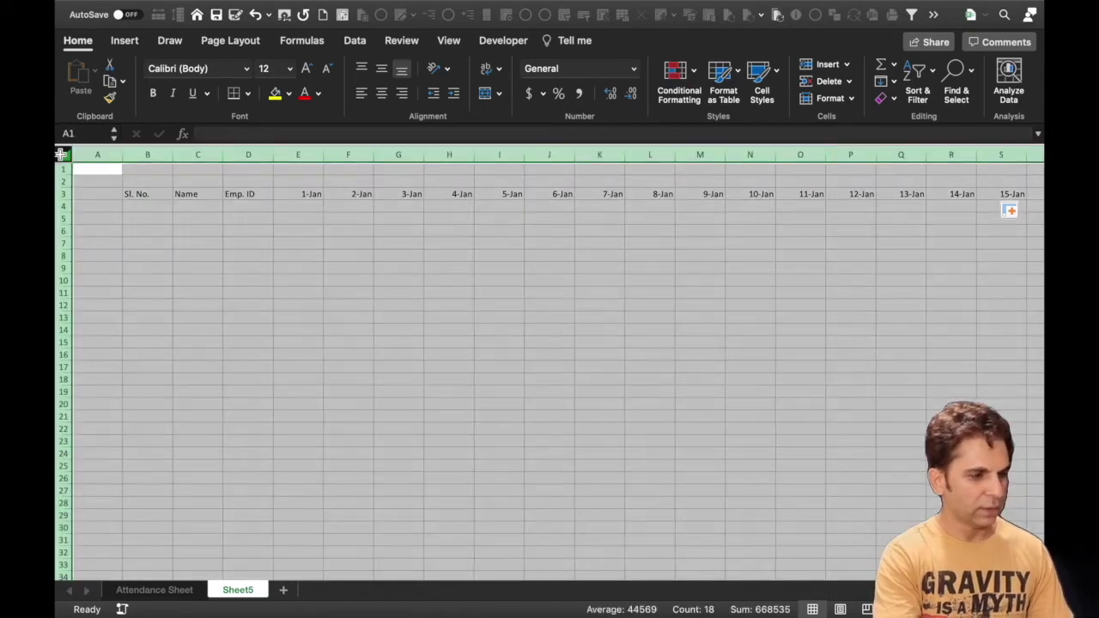
click(383, 100)
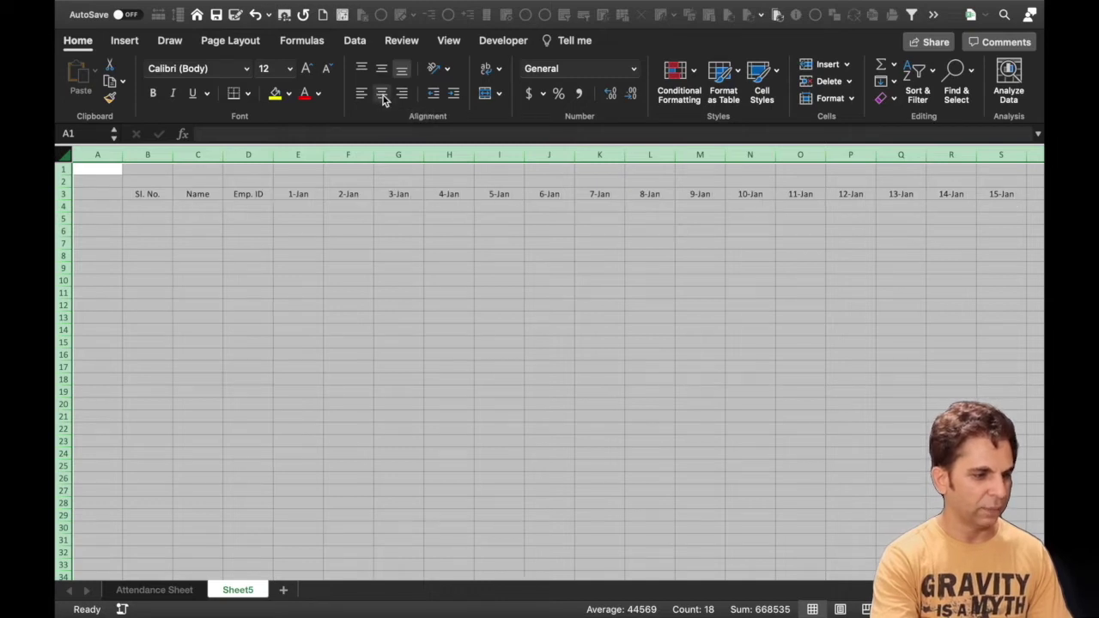
click(382, 70)
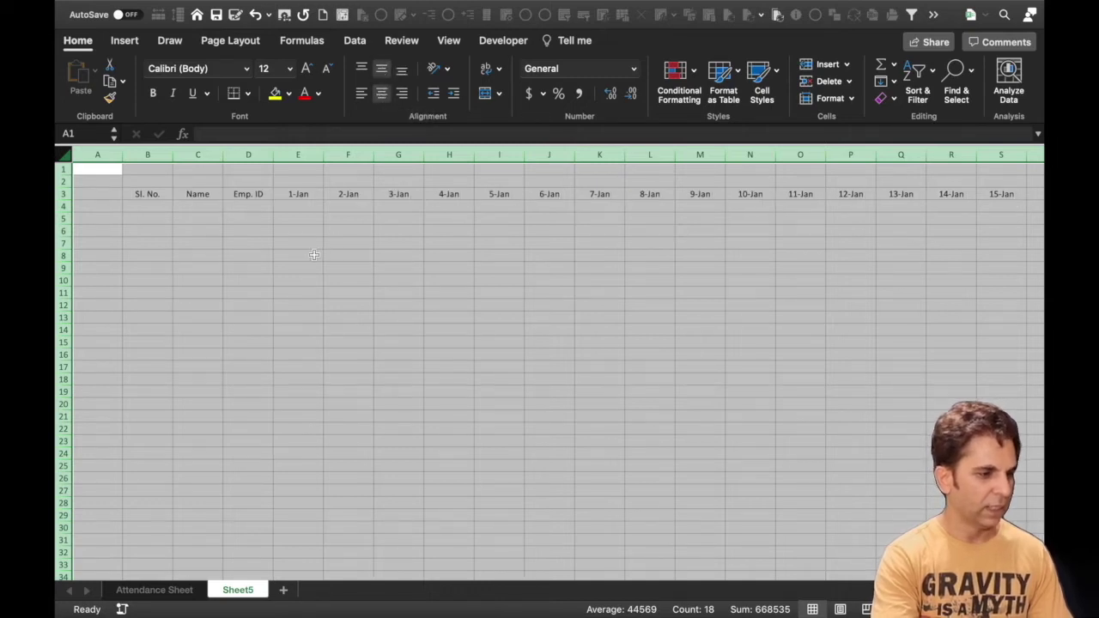
click(246, 69)
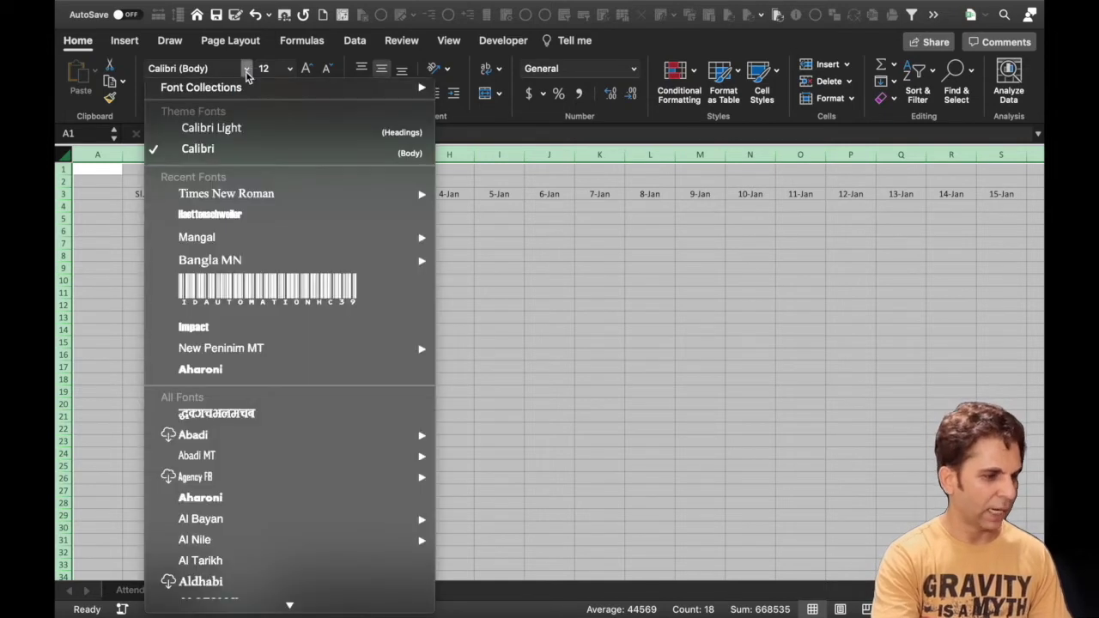
click(239, 197)
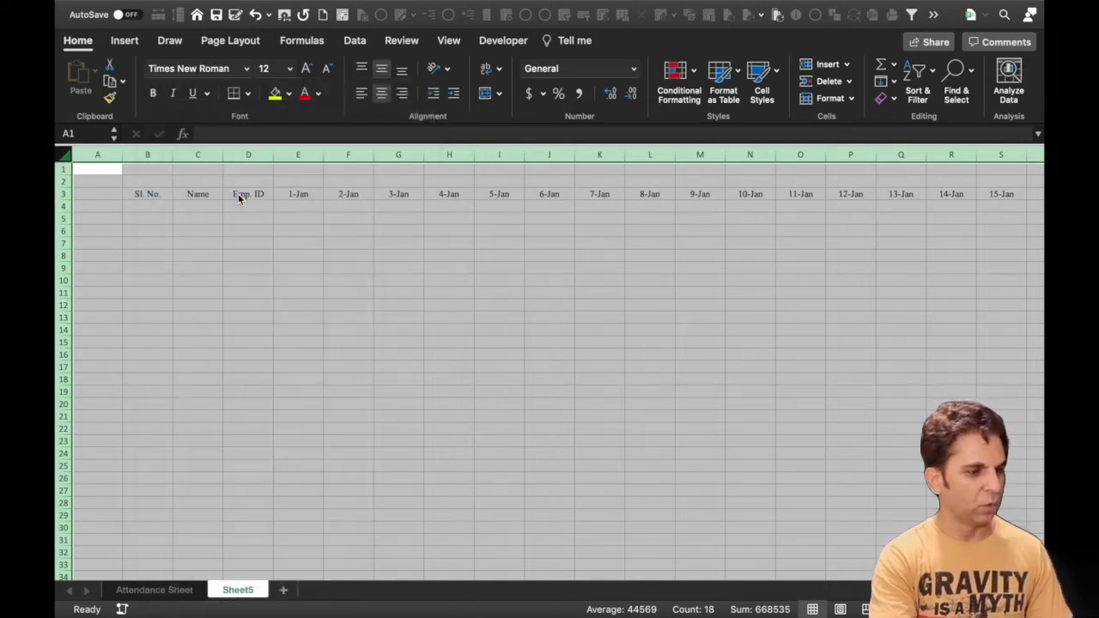
click(357, 292)
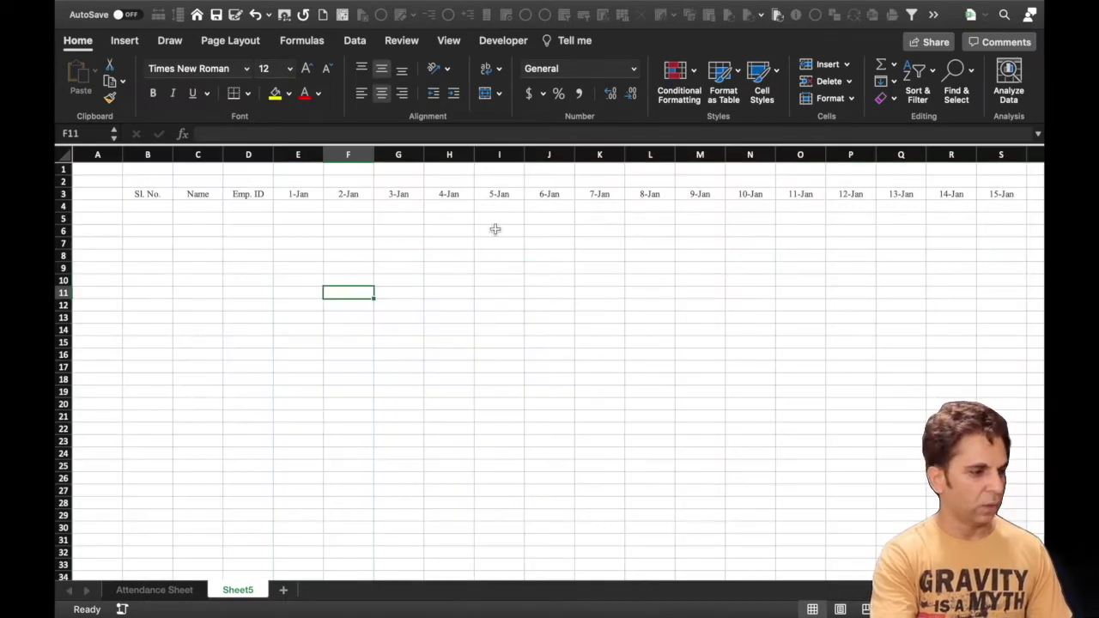
mouse_move(143, 194)
mouse_down()
mouse_move(994, 420)
mouse_move(1026, 484)
mouse_up()
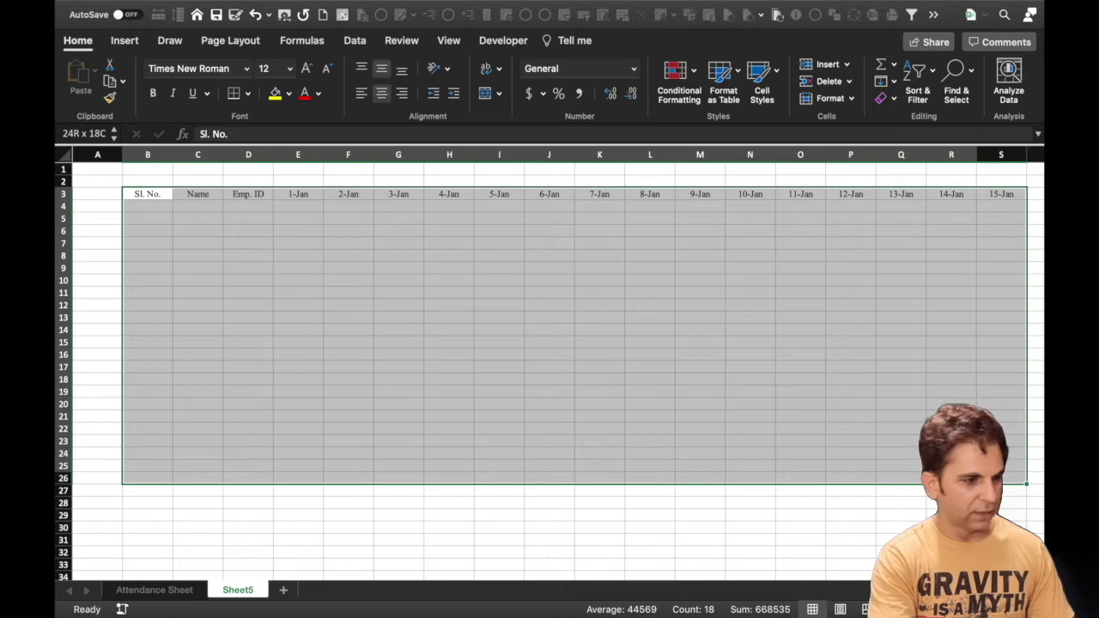
Apply All Borders to the B3:S26 attendance grid
click(247, 93)
click(265, 235)
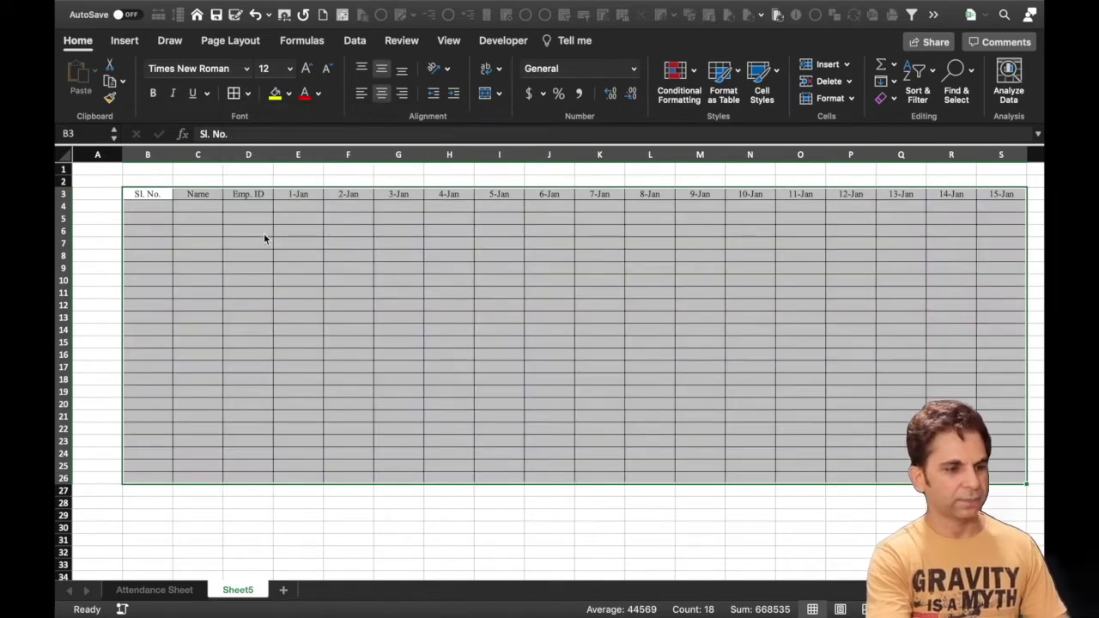
click(505, 318)
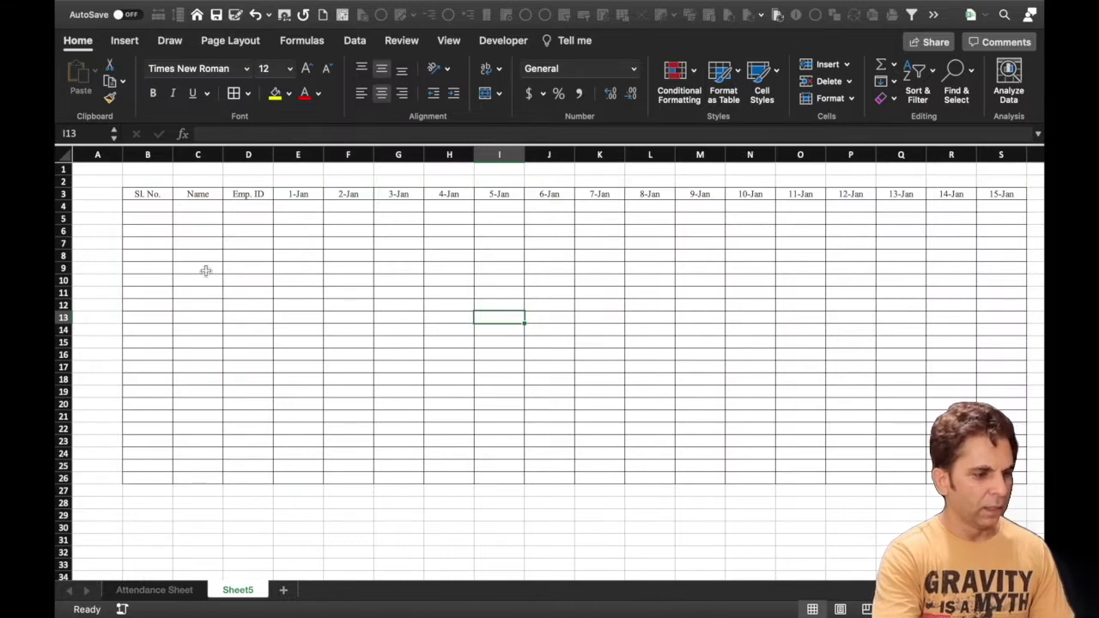
click(301, 204)
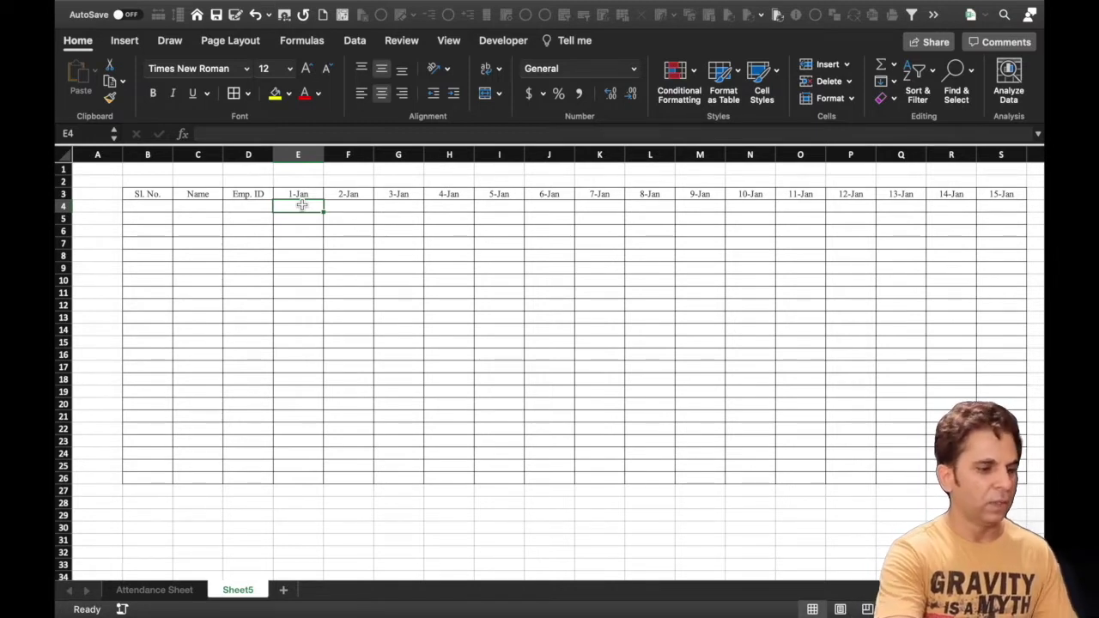
Enter =TEXT(E3,"DDD") in E4 and fill it across to S4, showing Sat through Sat
text(=tex)
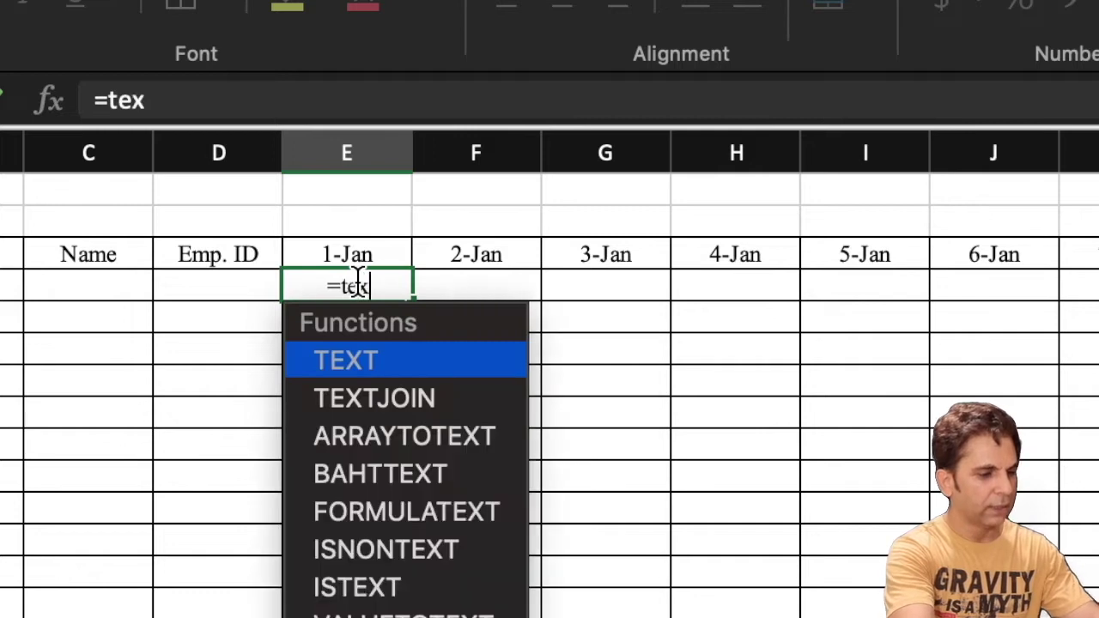
text(t)
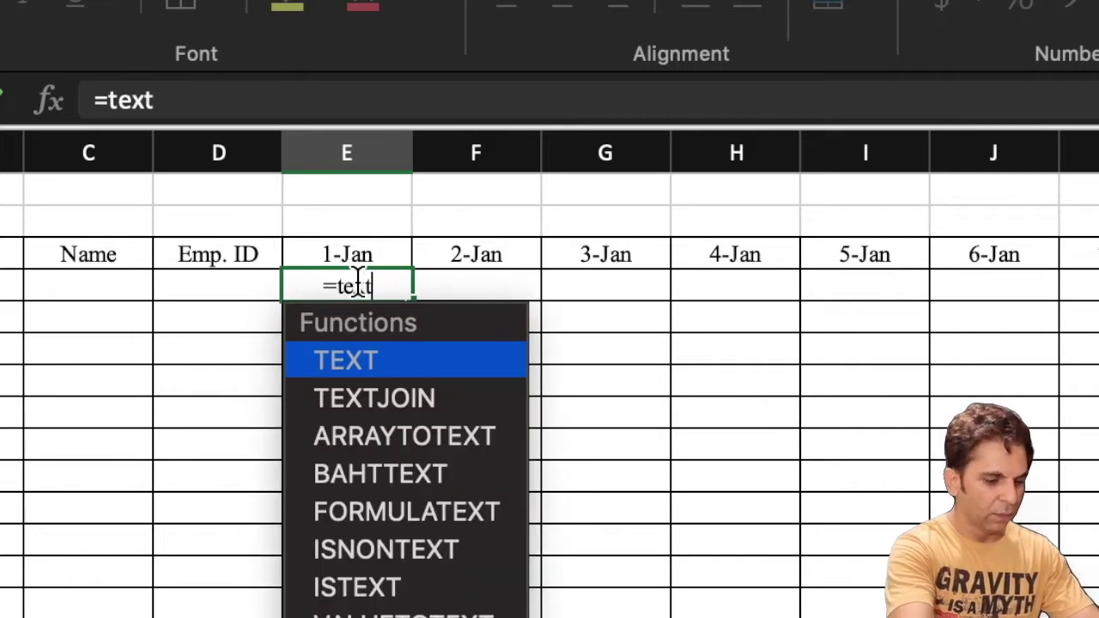
text(()
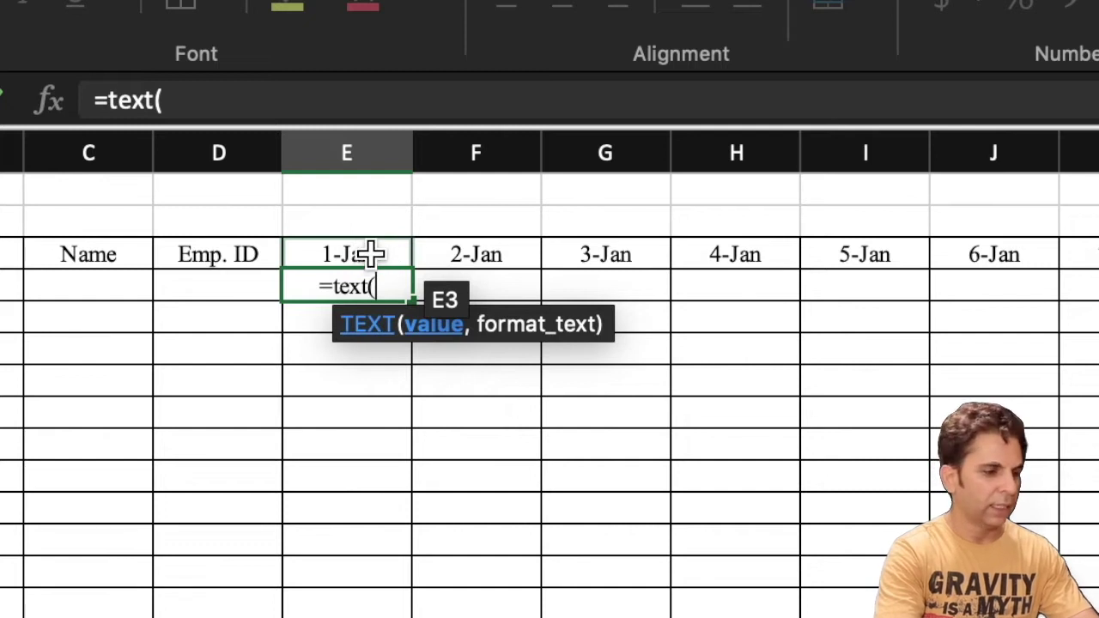
click(370, 253)
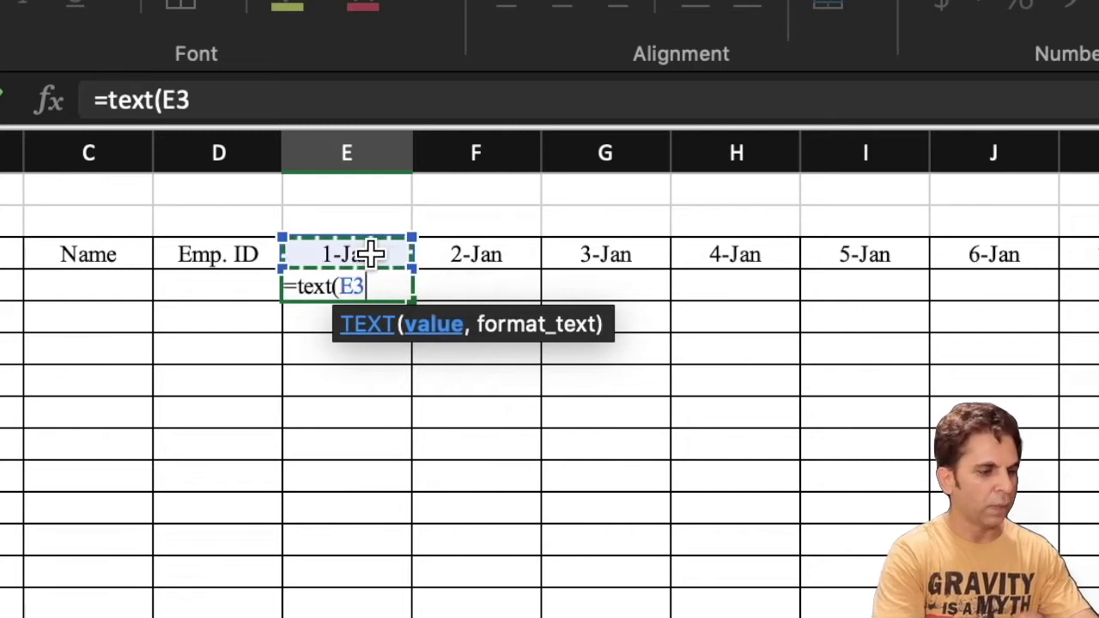
text(,")
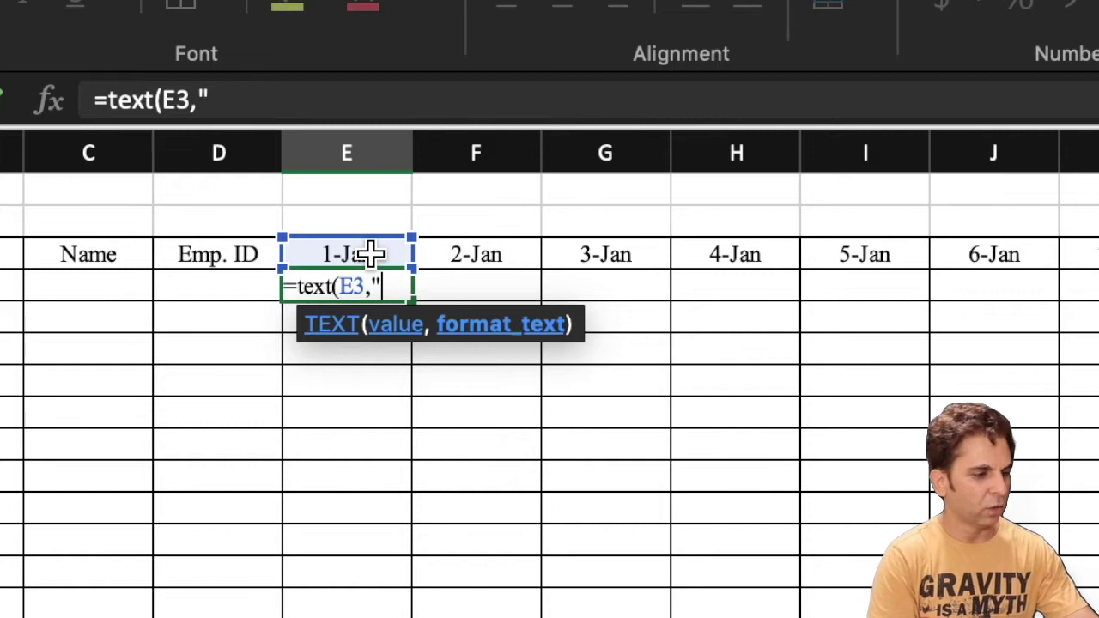
text(DD)
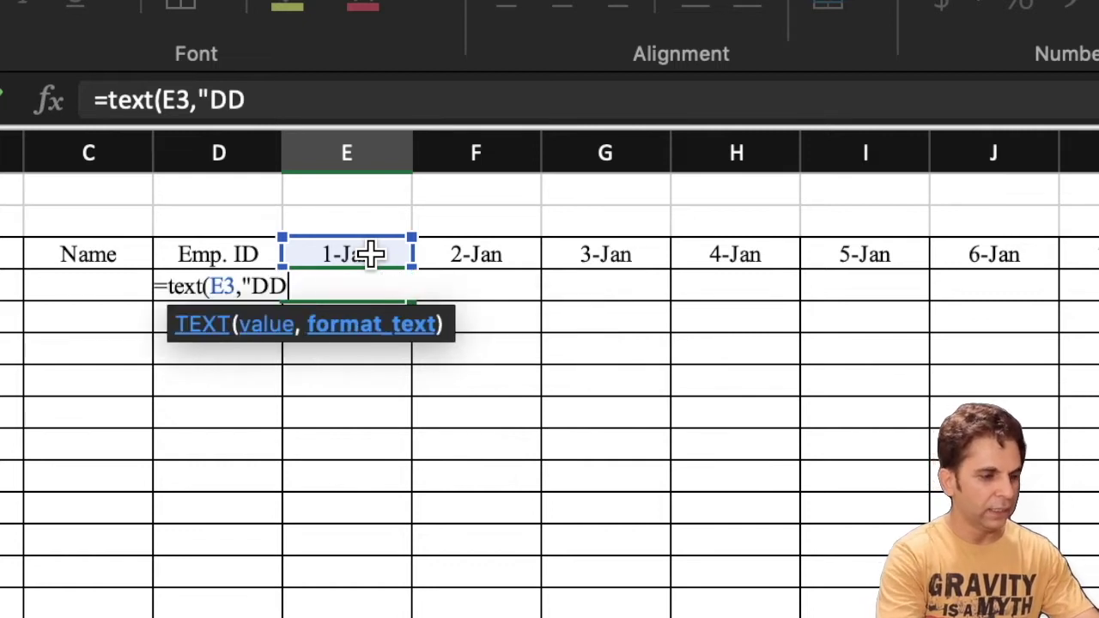
text(D")
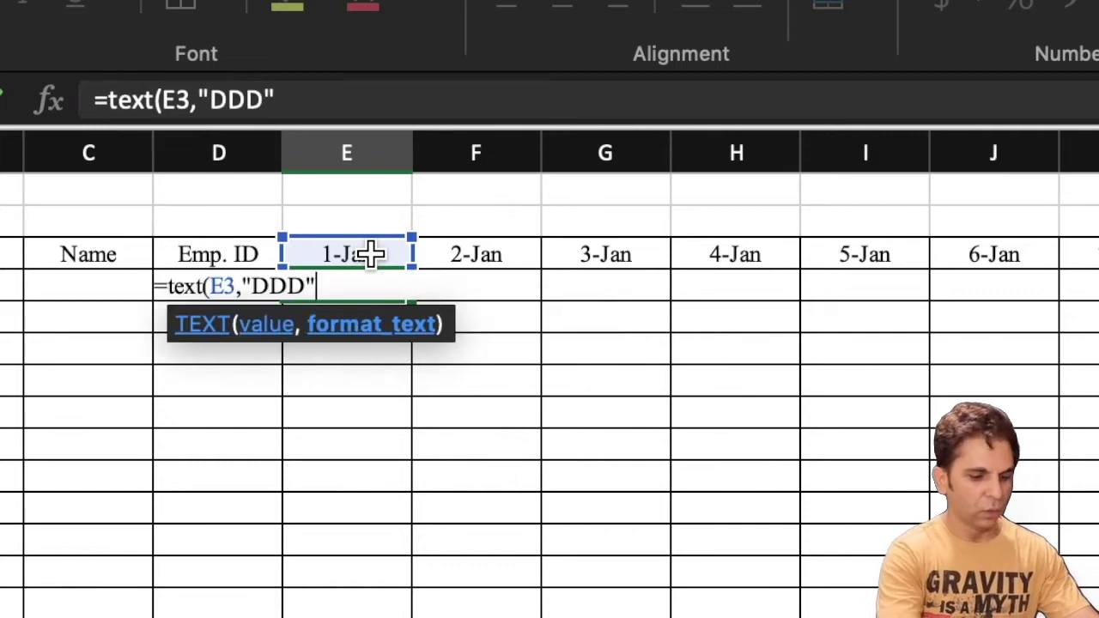
text())
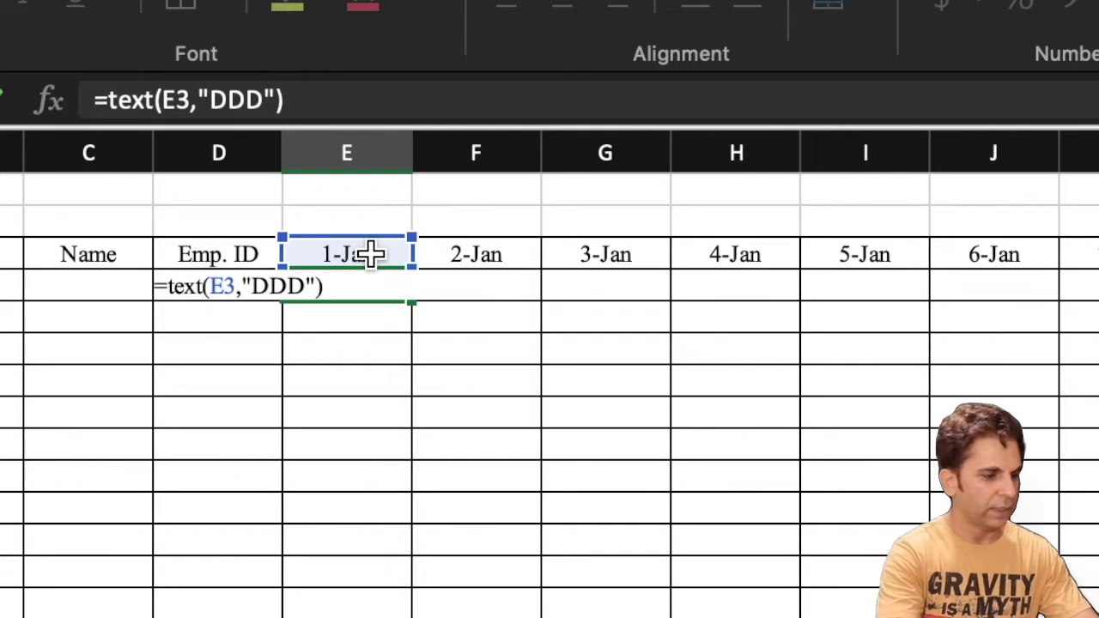
key(Return)
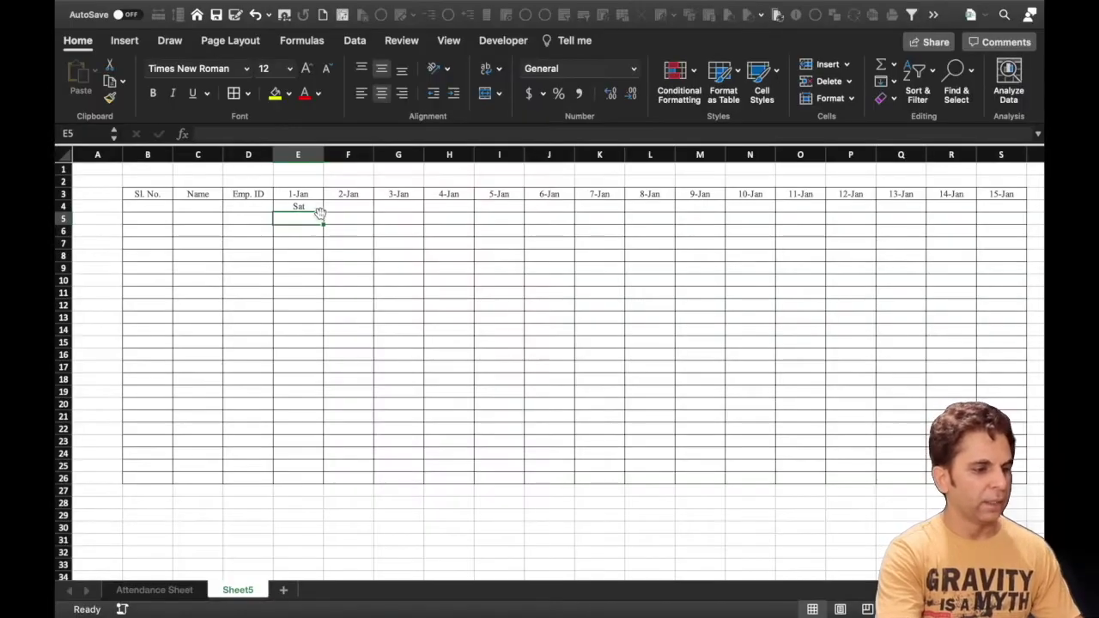
click(311, 207)
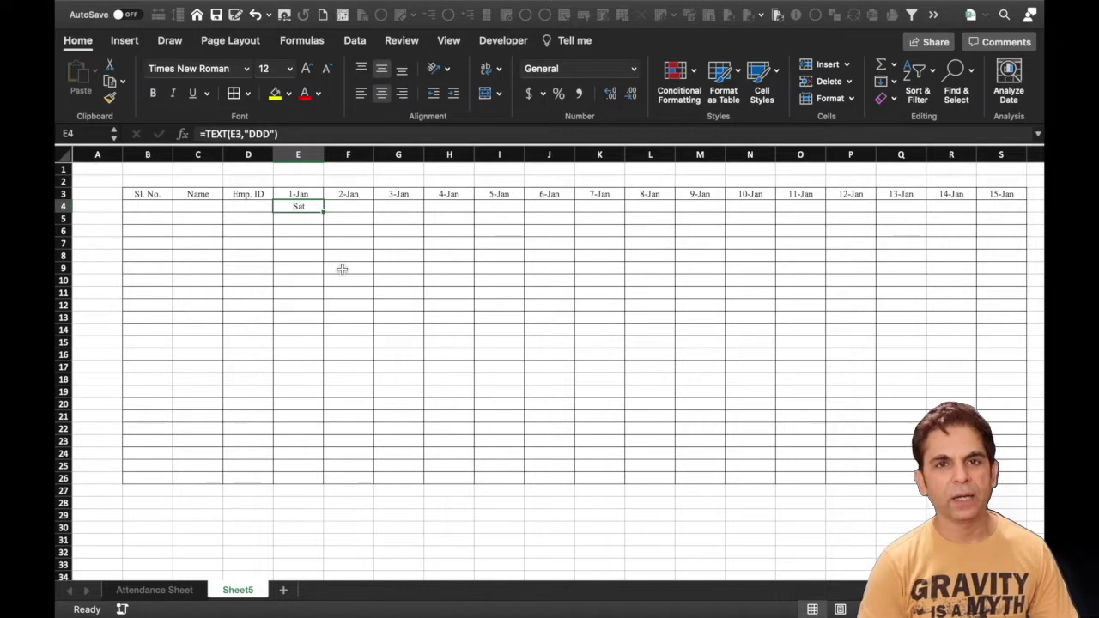
drag(323, 216, 1009, 246)
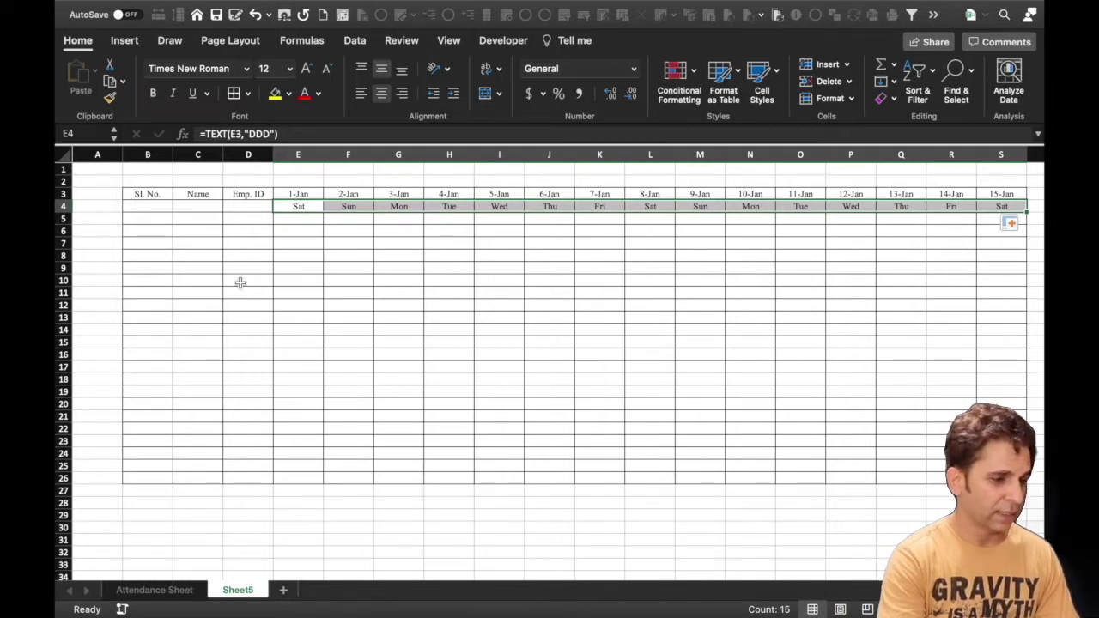
Edit E3 to 8/1/2022 so dates run 1-Aug to 15-Aug with weekdays Mon to Mon
click(308, 195)
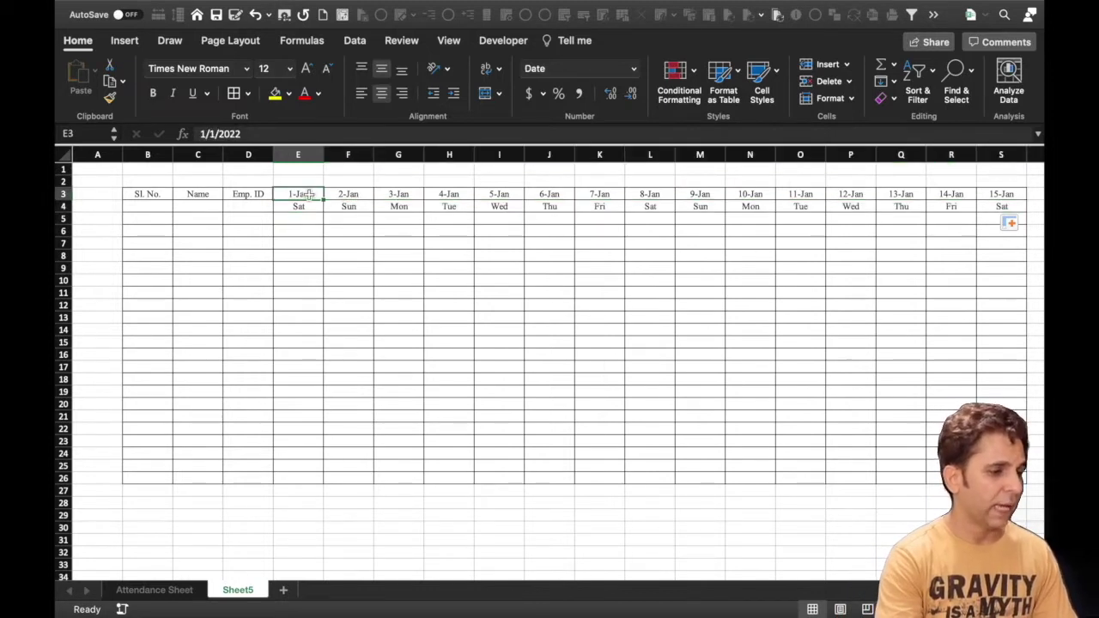
click(205, 134)
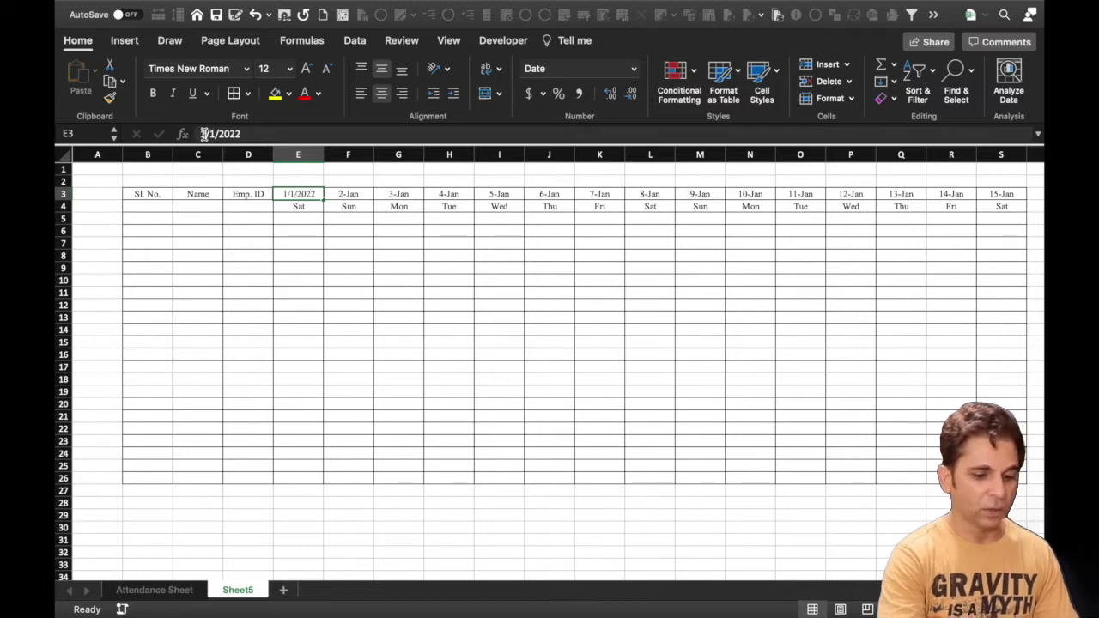
click(204, 134)
key(BackSpace)
text(8)
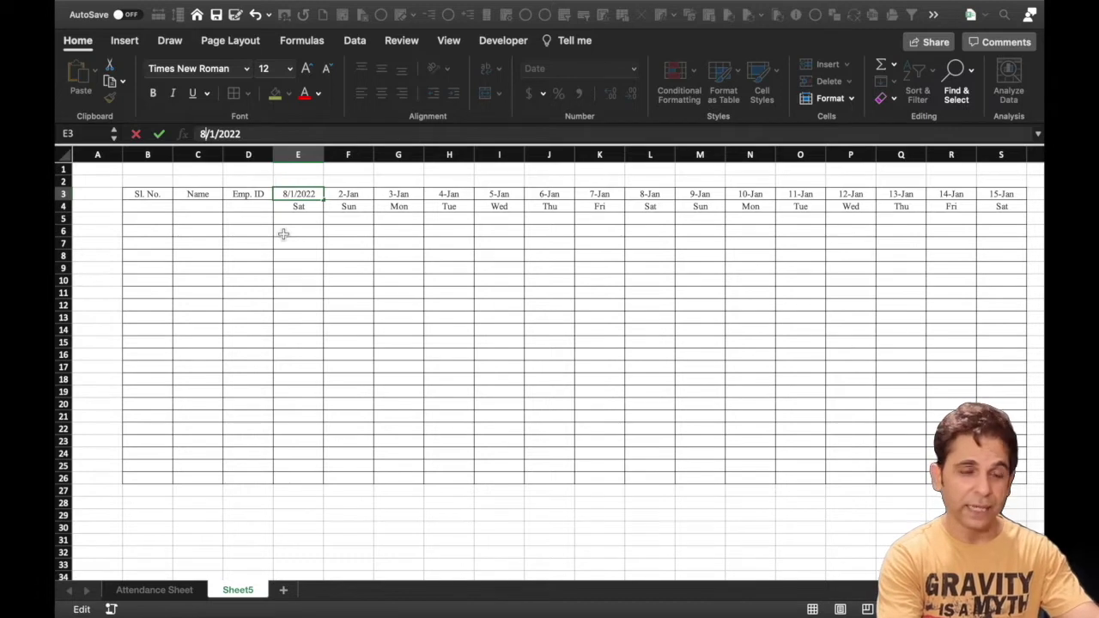
key(Return)
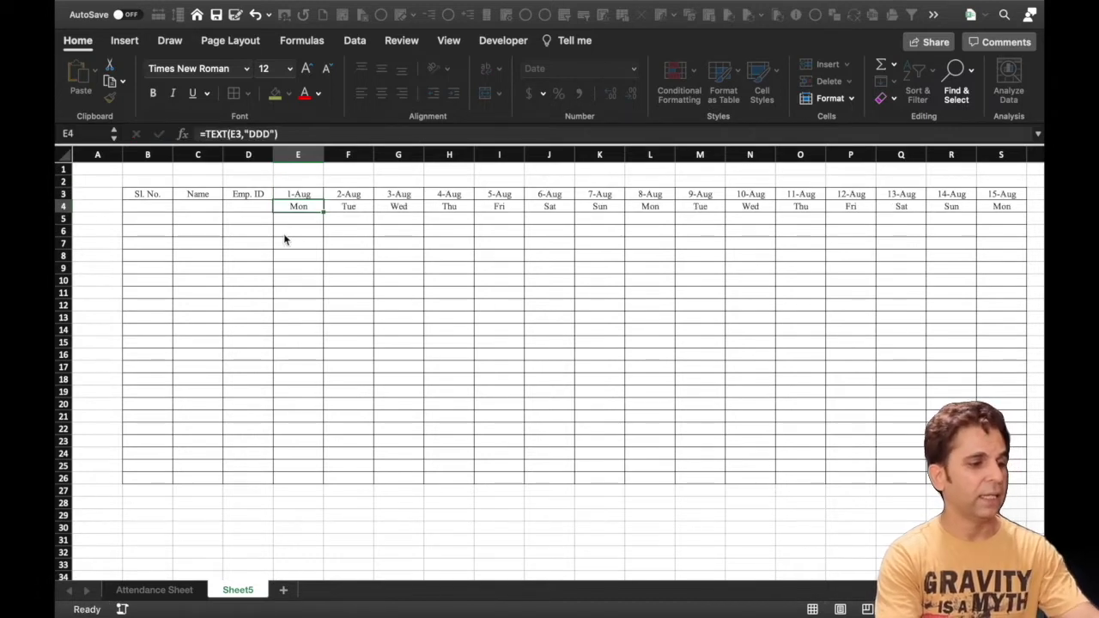
click(316, 194)
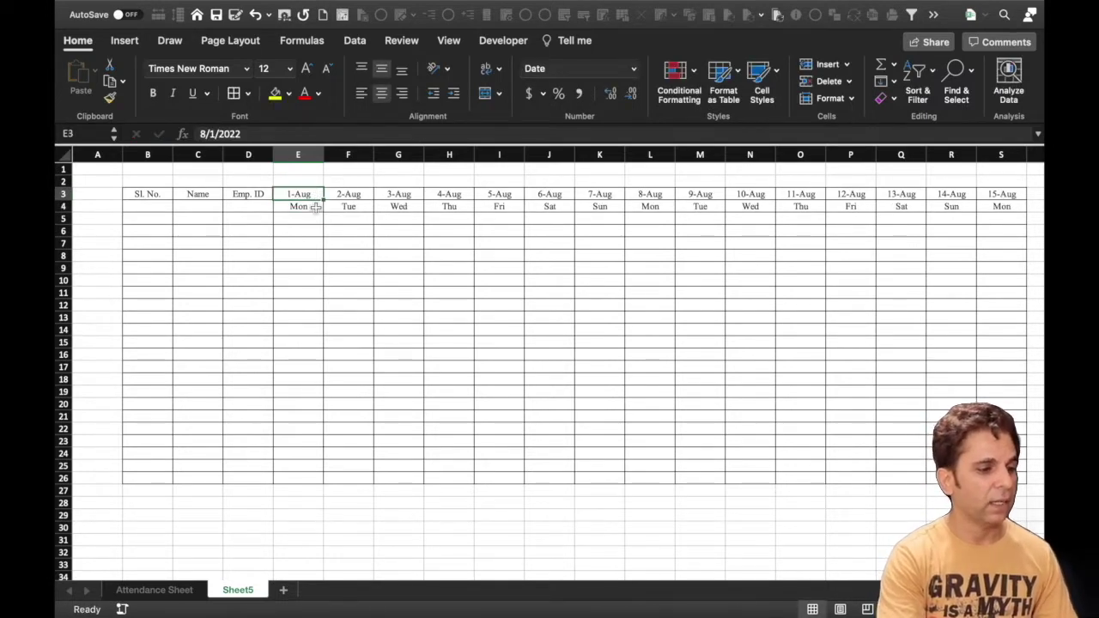
click(316, 206)
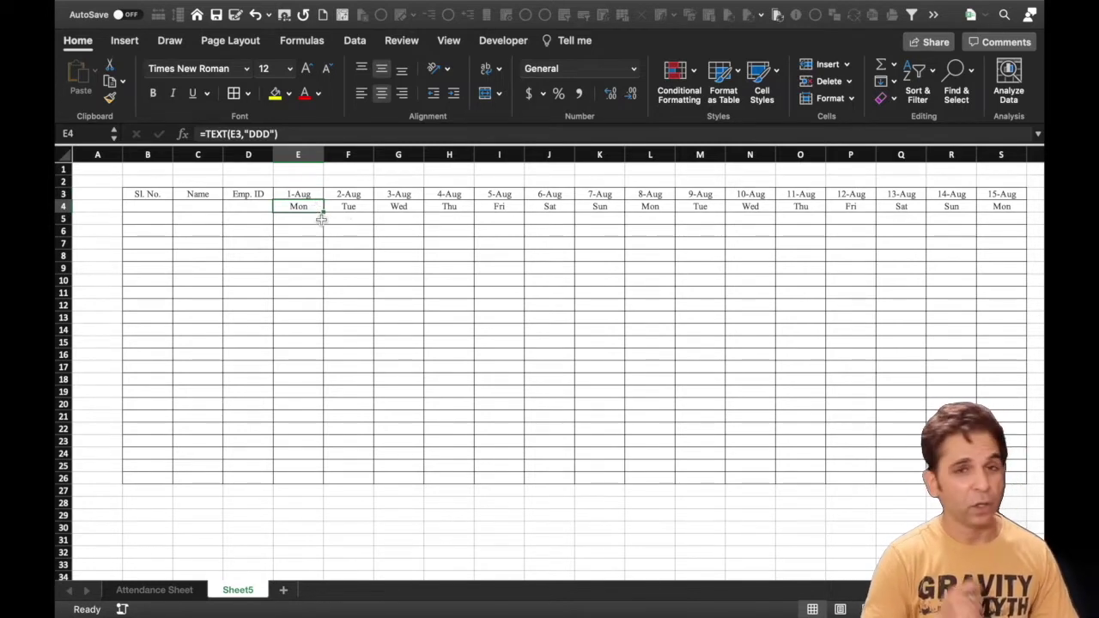
Merge the Sl. No. and Name headers each across rows 3 and 4
click(206, 232)
drag(165, 196, 159, 202)
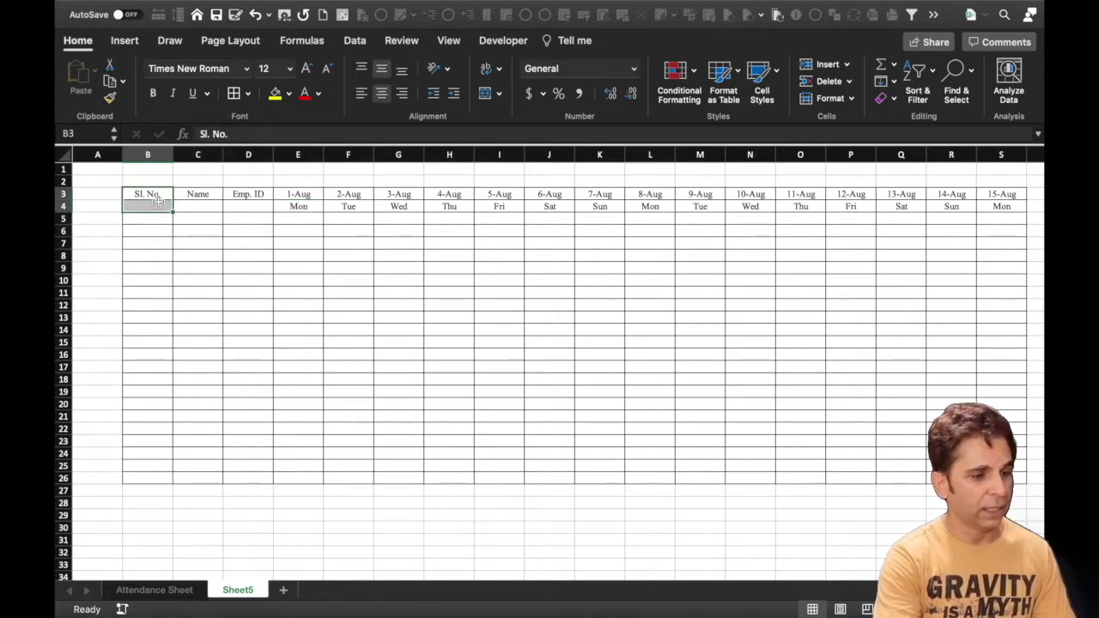
click(485, 92)
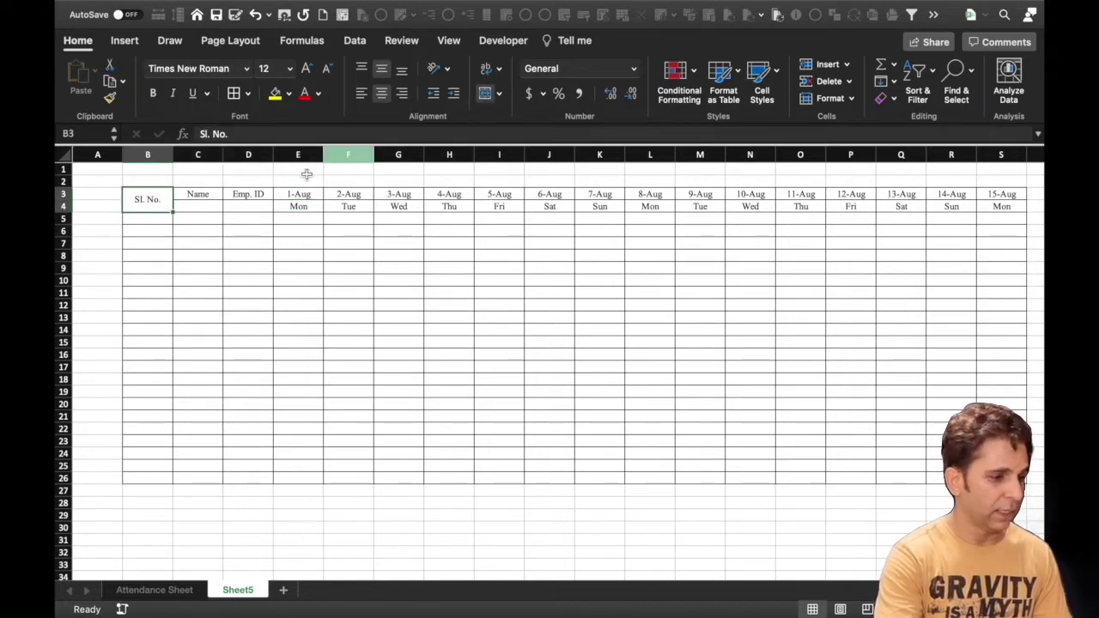
click(206, 195)
drag(209, 195, 206, 208)
click(485, 94)
click(486, 277)
Make row 2 taller (48 pixels) and widen column B
click(148, 179)
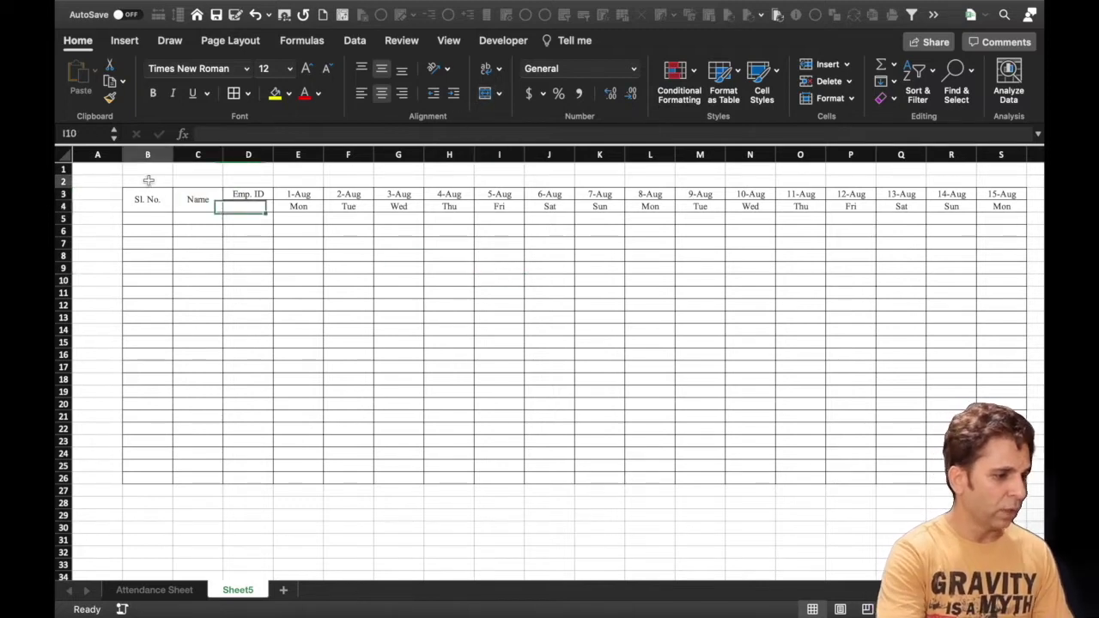
drag(63, 185, 65, 212)
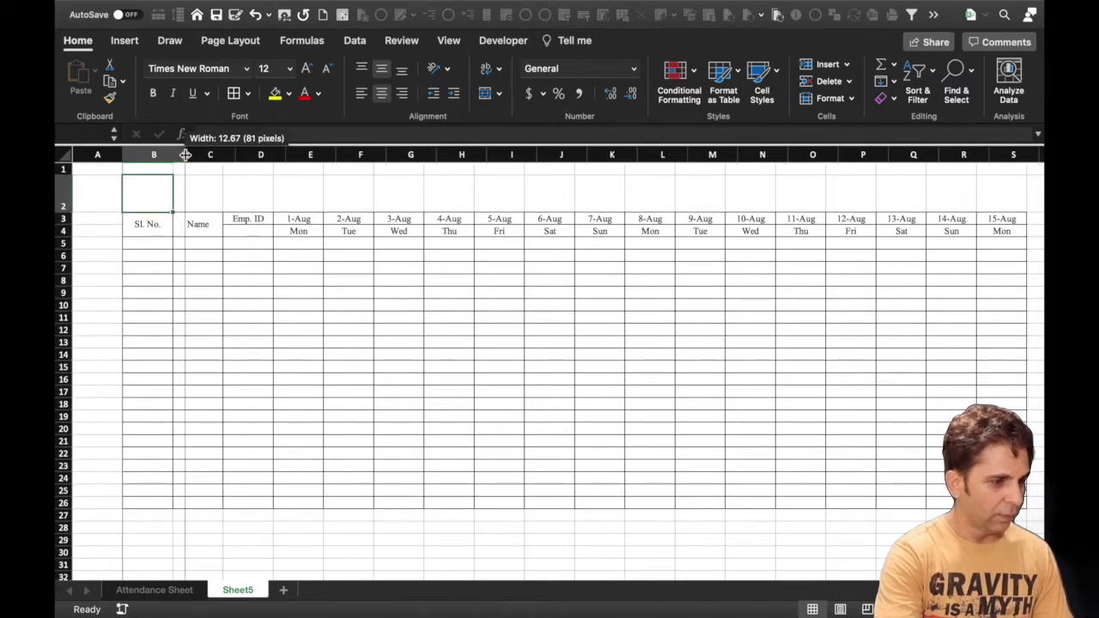
drag(171, 153, 185, 154)
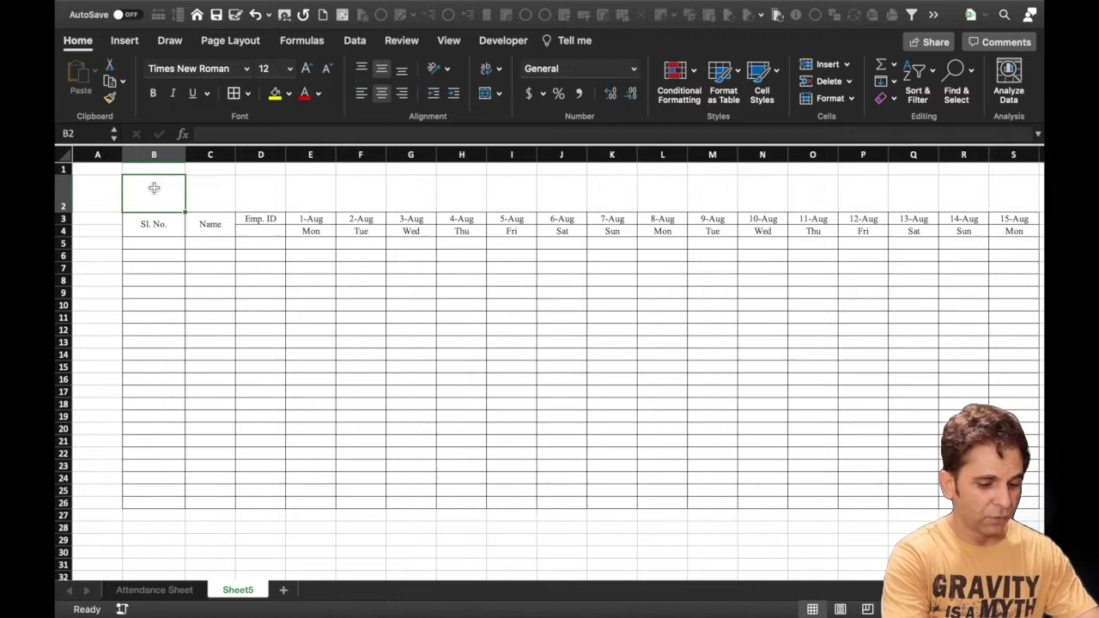
Enter the date 1/1/22 in cell B2
text(1/1/22)
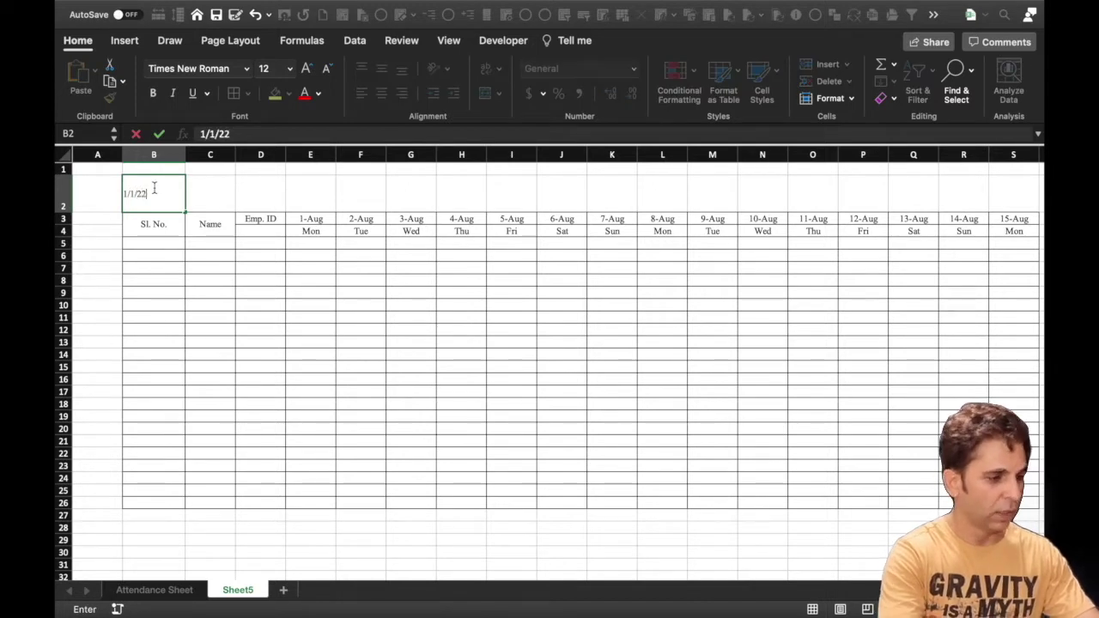
key(Return)
click(237, 201)
click(159, 193)
Format B2 with the Mar-12 month-year date style so it shows Jan-22
right_click(159, 193)
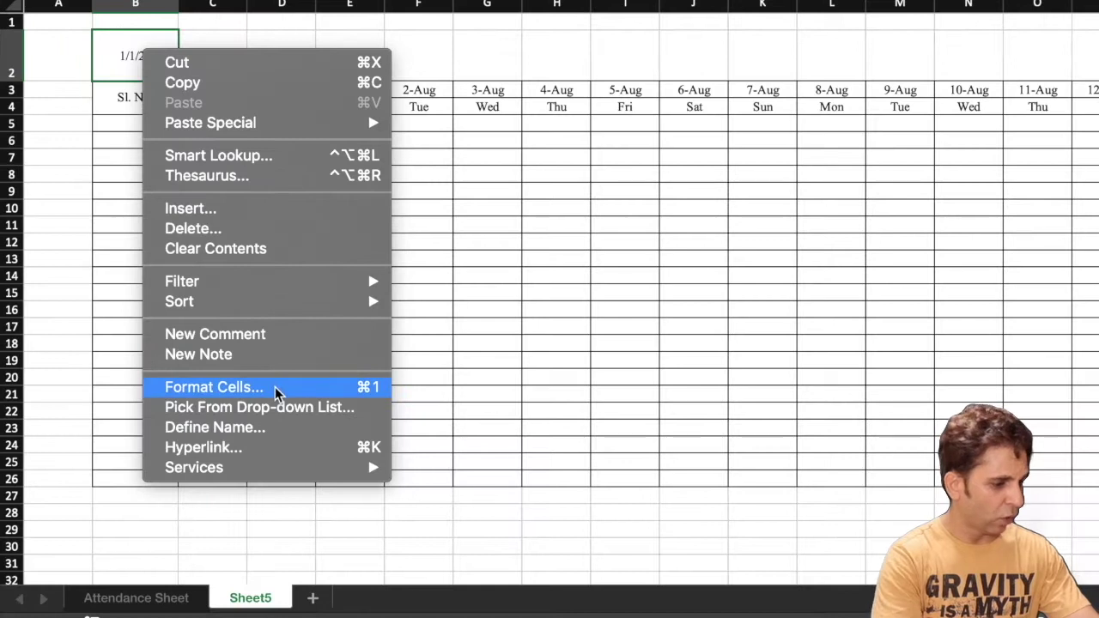
click(275, 388)
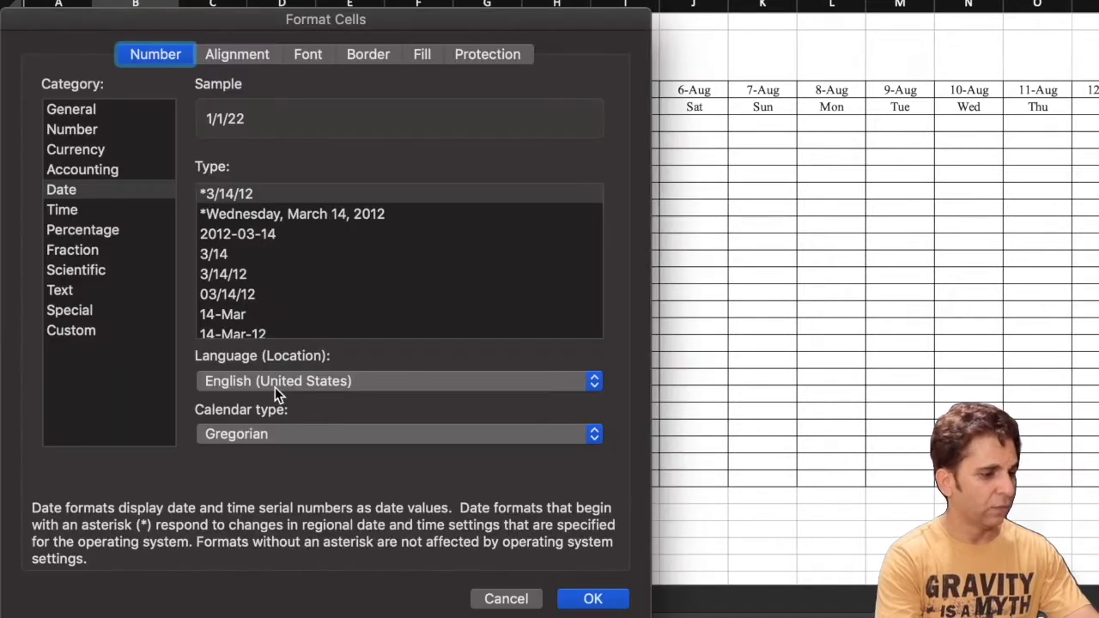
click(237, 318)
key(Down)
key(Down)
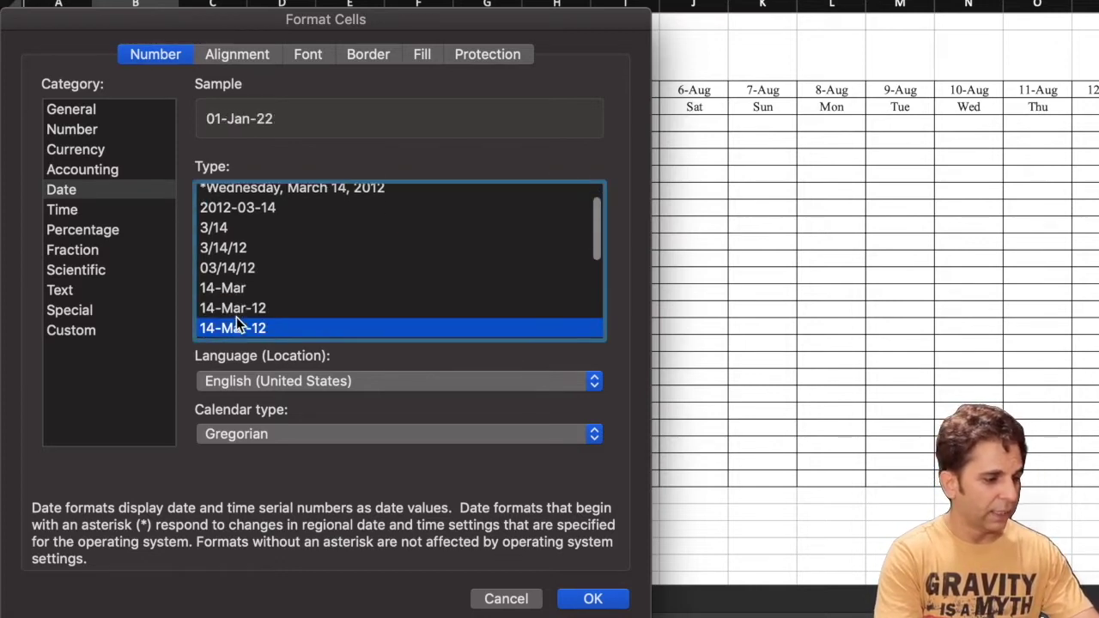
key(Down)
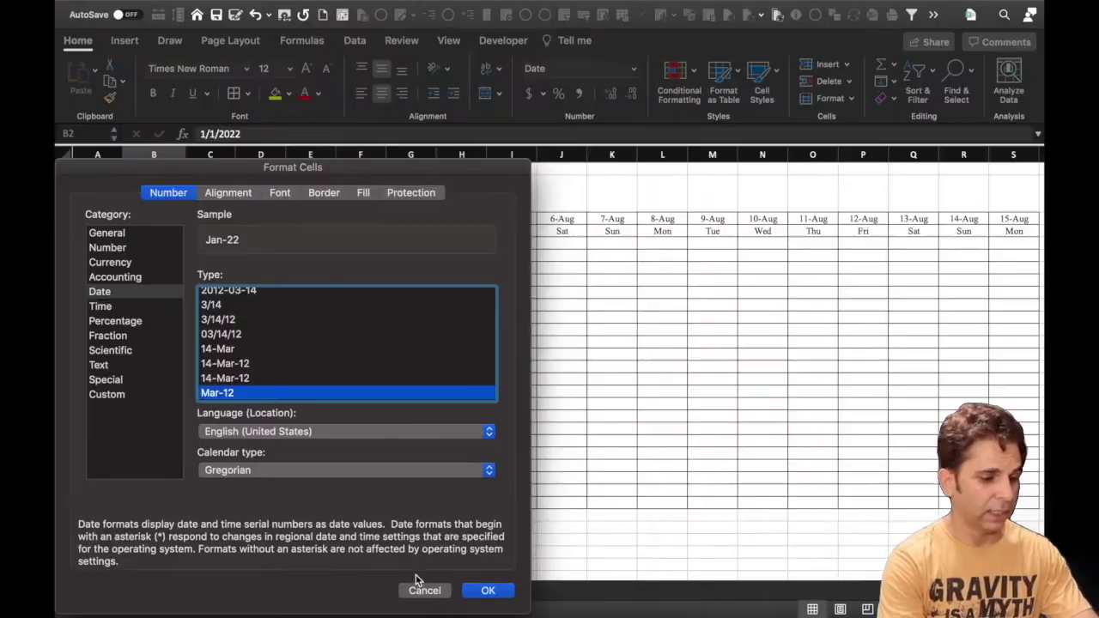
click(490, 590)
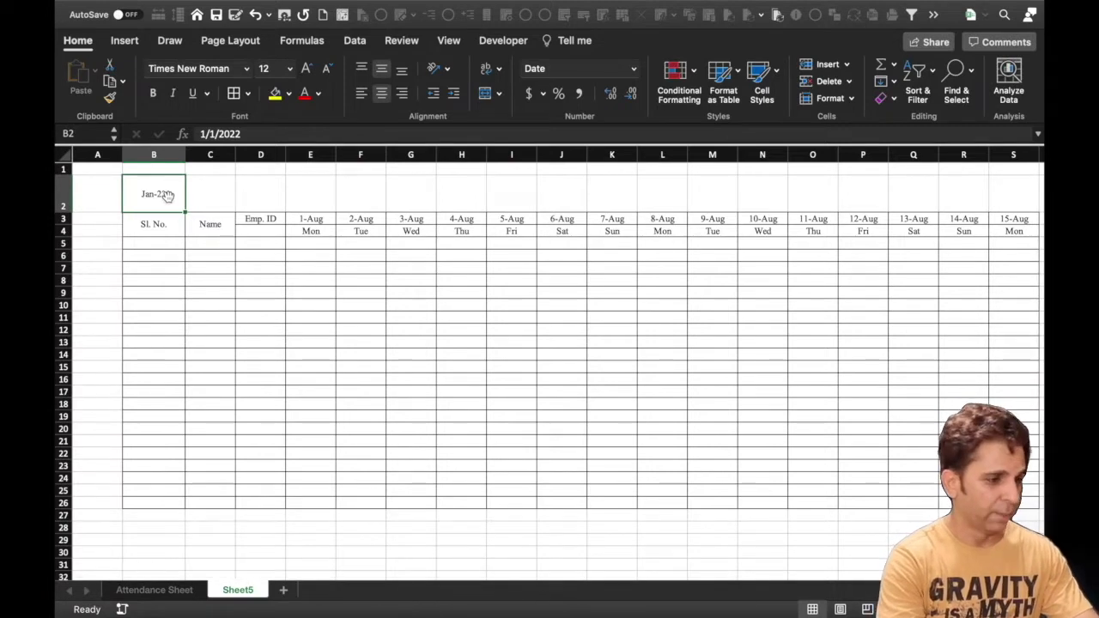
Give the Jan-22 cell B2 a yellow fill with bold, red, 20-point text
click(275, 92)
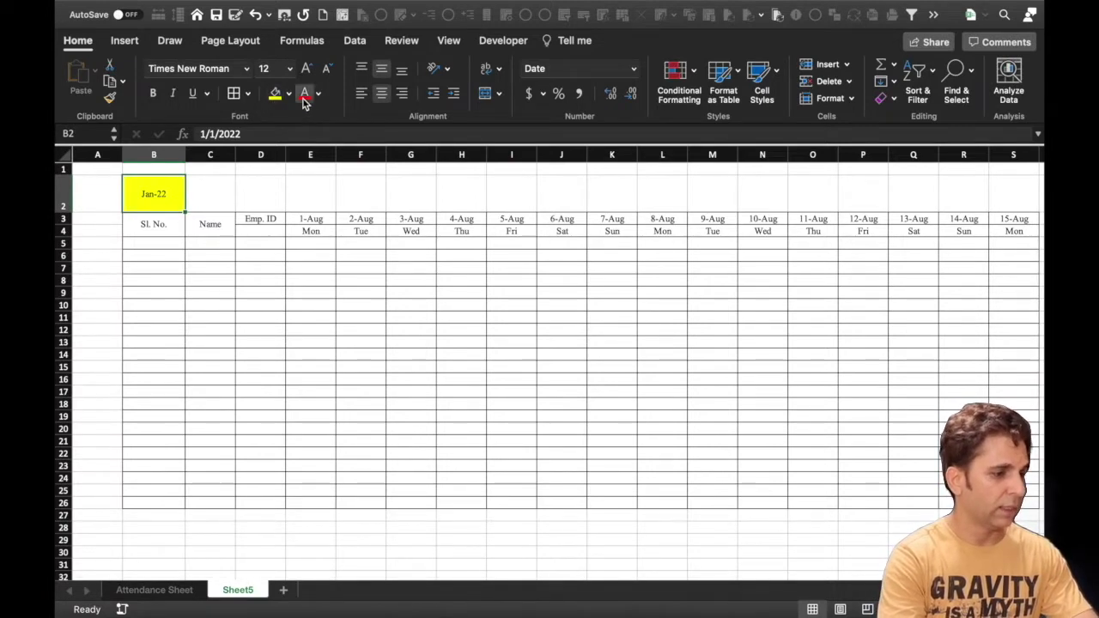
click(154, 95)
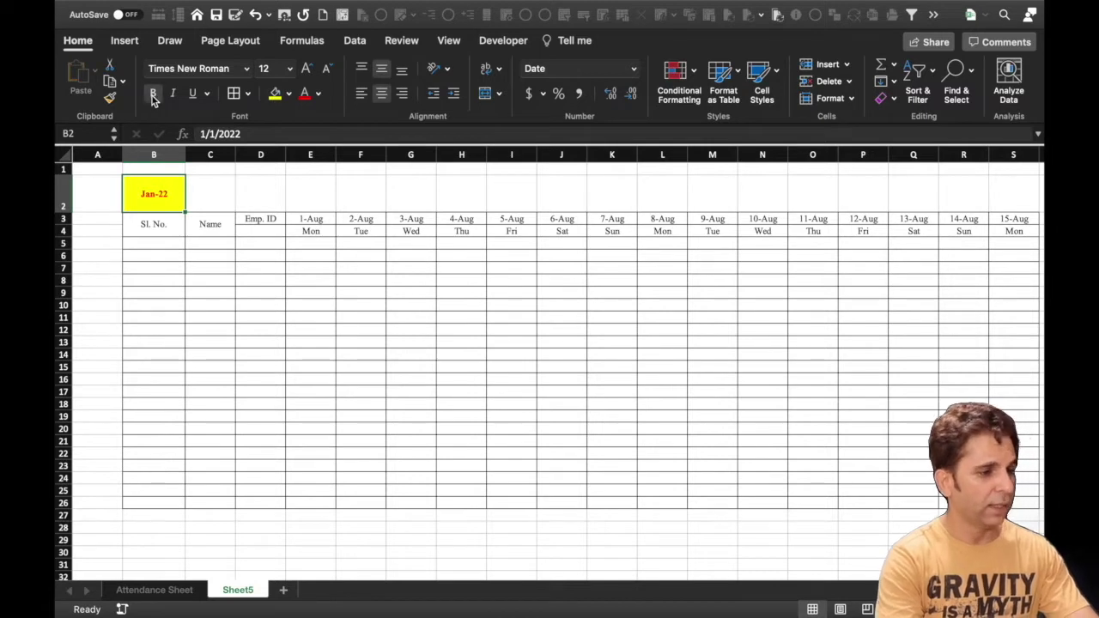
click(309, 74)
click(319, 301)
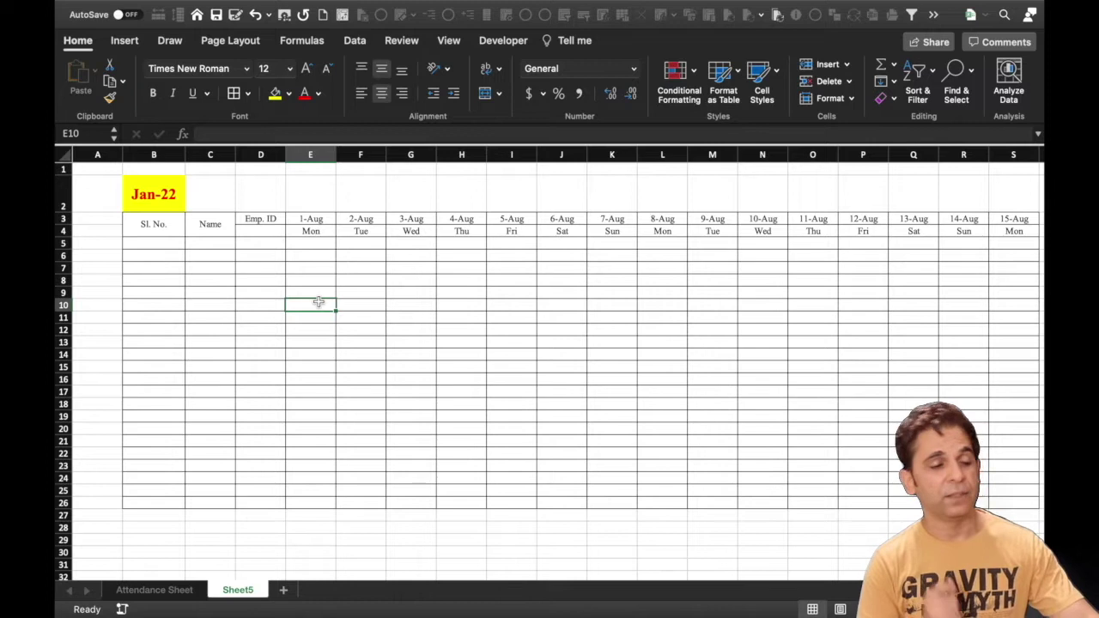
click(168, 190)
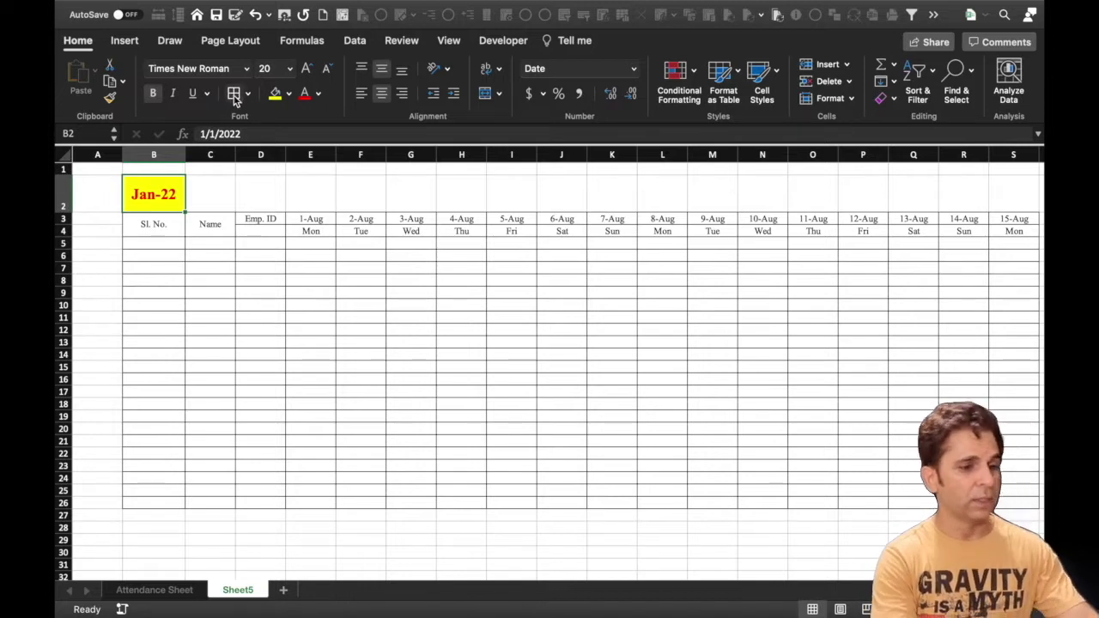
Merge C2 through S2 and enter the 'Navi Mumbai' branch title
drag(204, 190, 805, 183)
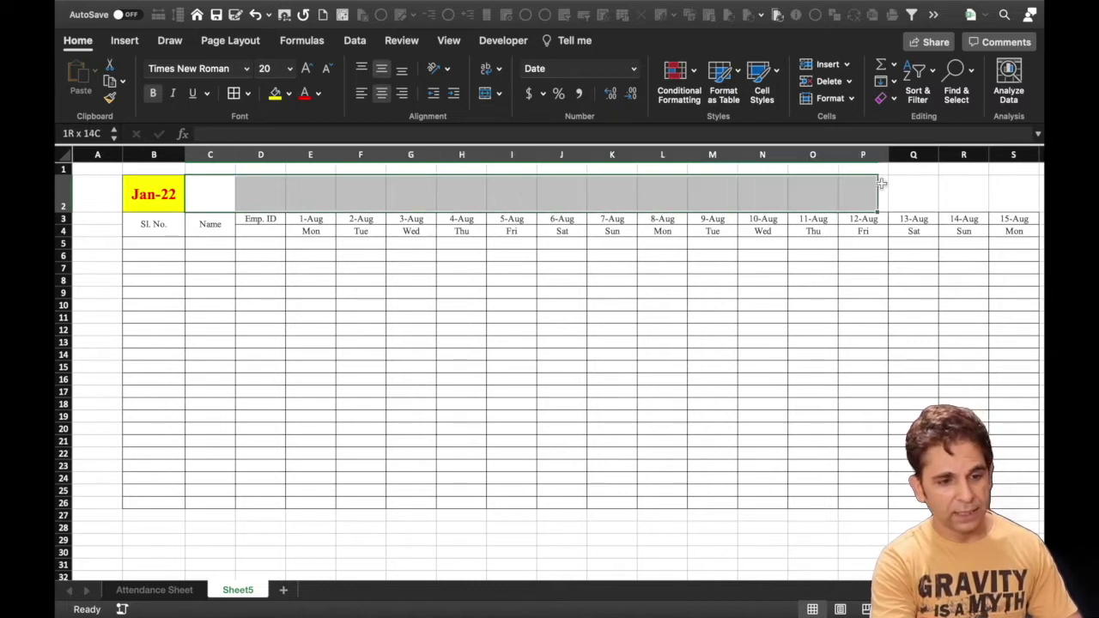
drag(805, 182, 1017, 184)
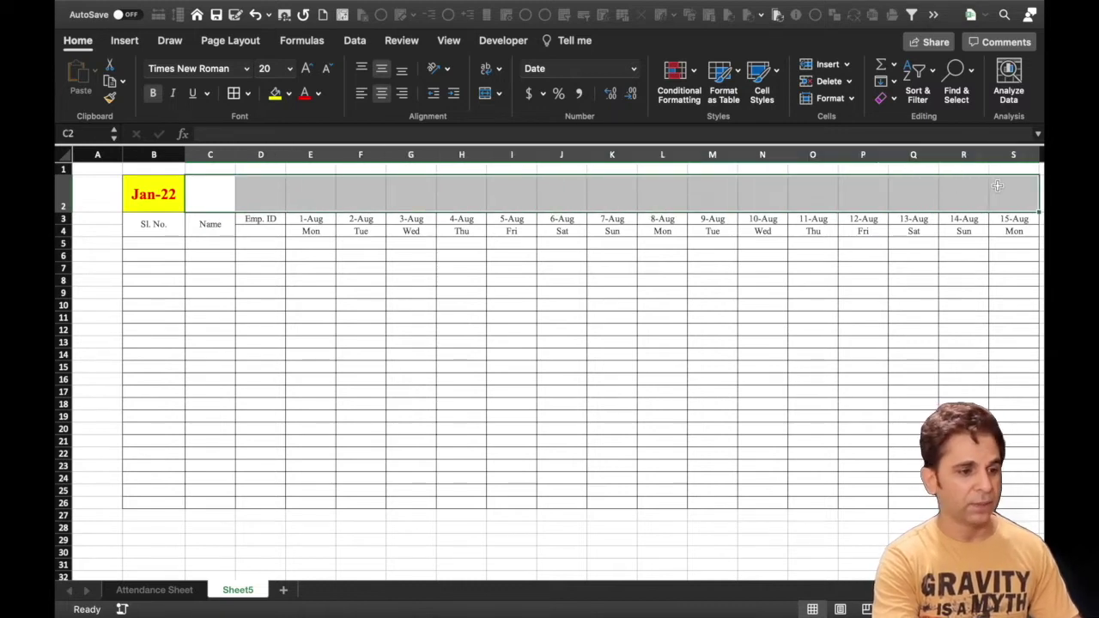
click(491, 97)
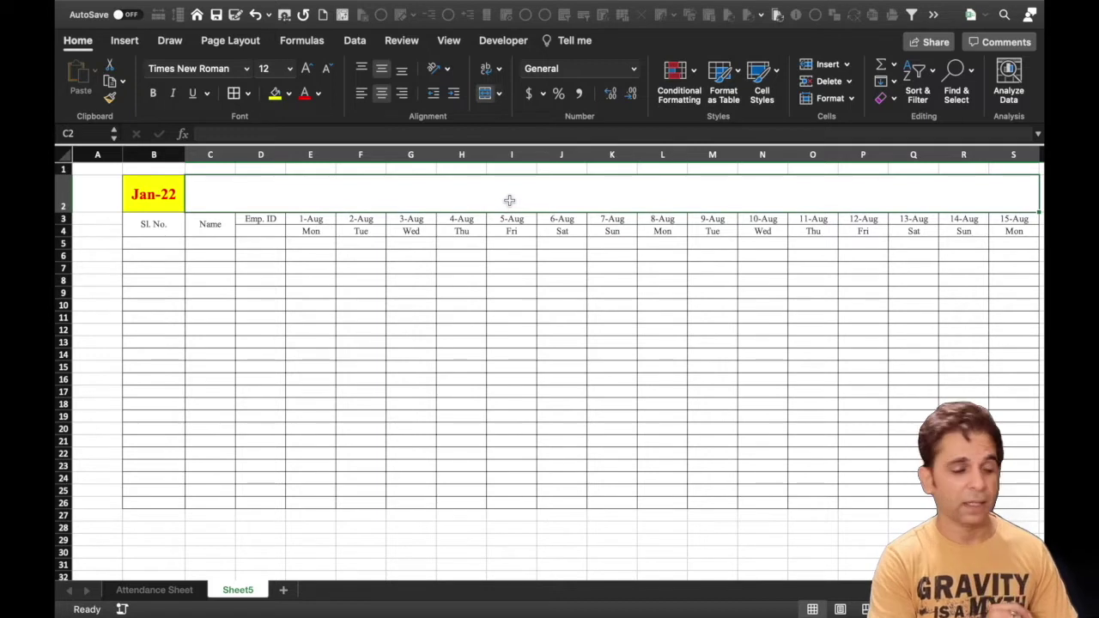
text(Na)
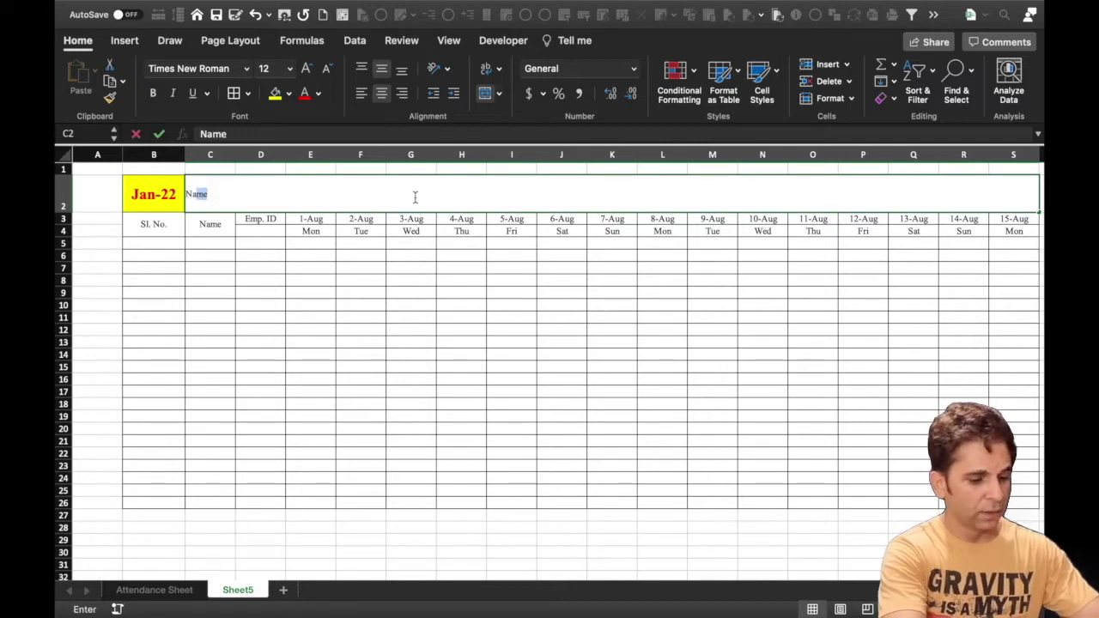
text(vi Mumbai Bran)
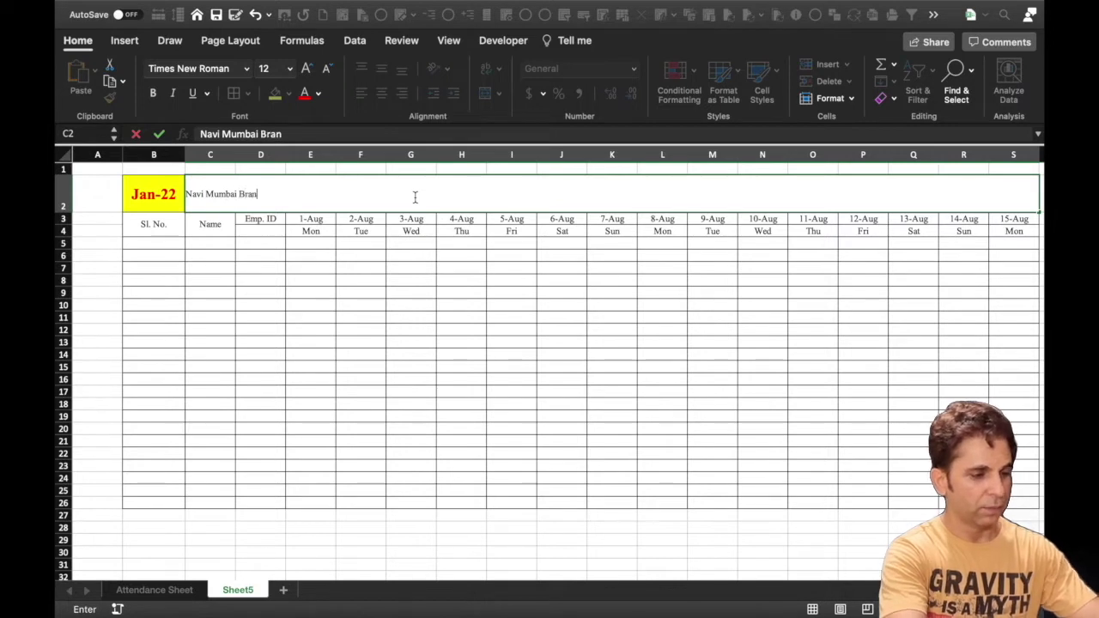
click(626, 321)
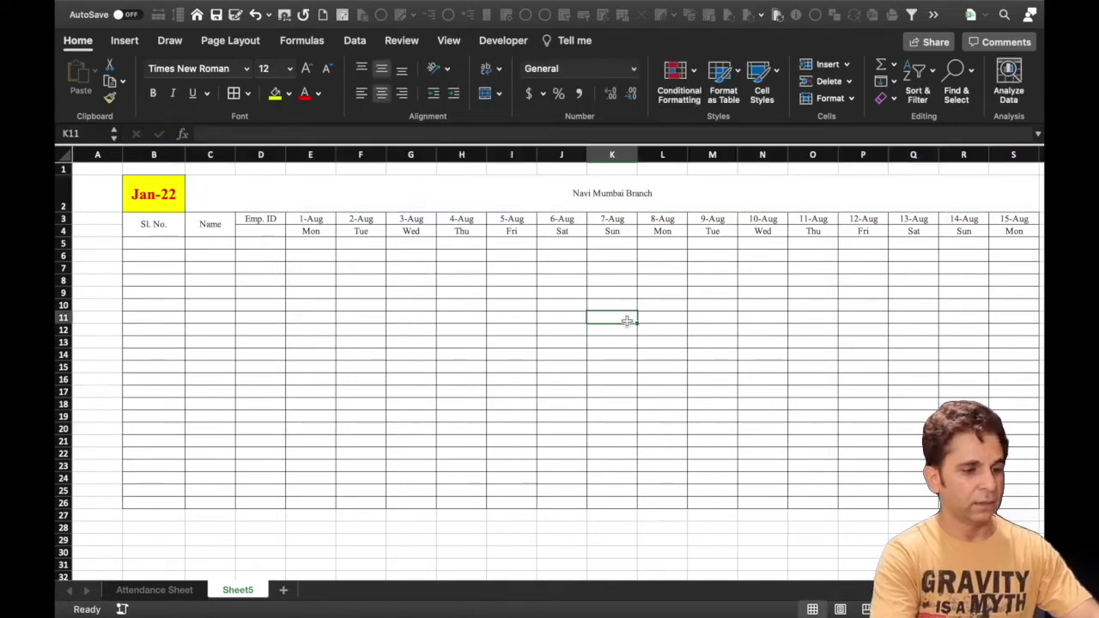
Make the Navi Mumbai title bold and increase its font size to 28
click(604, 202)
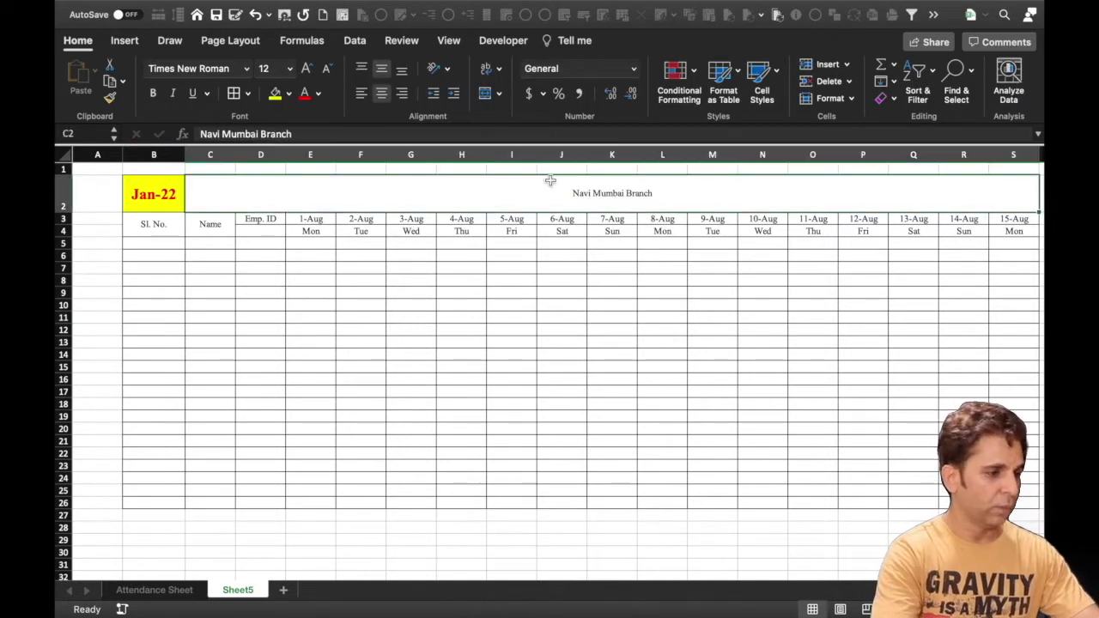
click(154, 95)
click(154, 95)
click(153, 95)
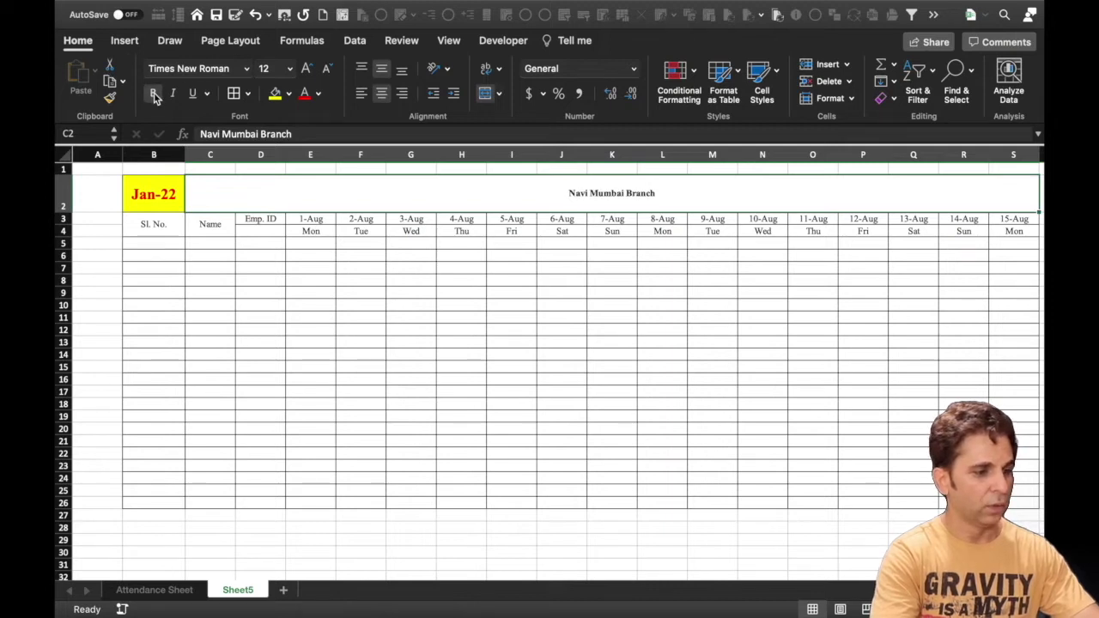
click(306, 68)
click(306, 68)
click(307, 69)
click(306, 69)
click(306, 69)
click(307, 68)
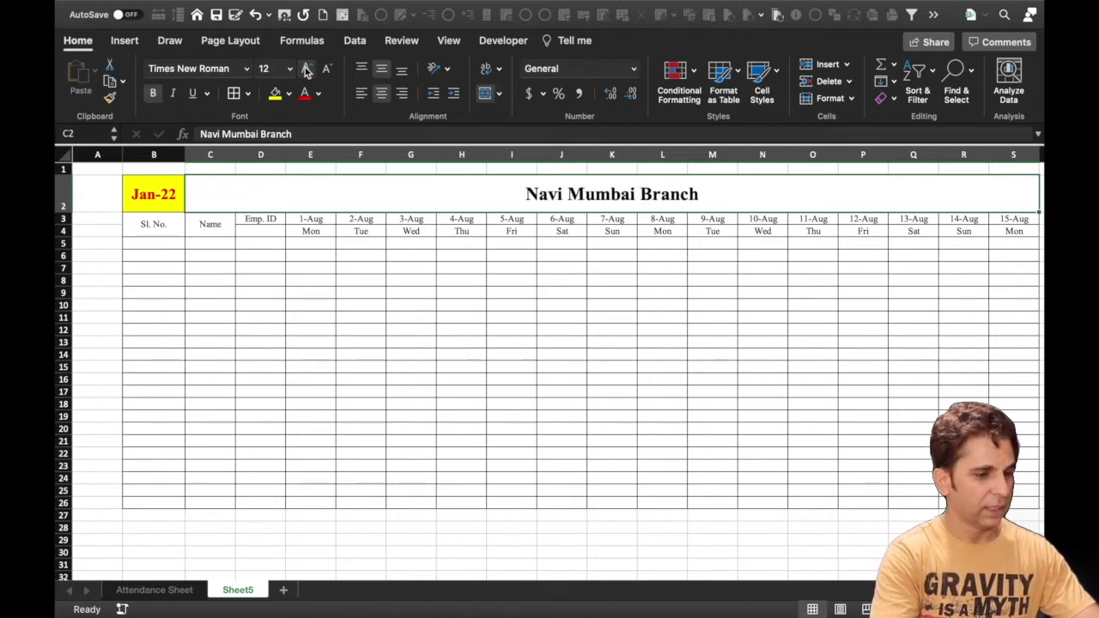
click(306, 68)
click(306, 69)
Fill the title cell light green and colour its text dark red
click(289, 94)
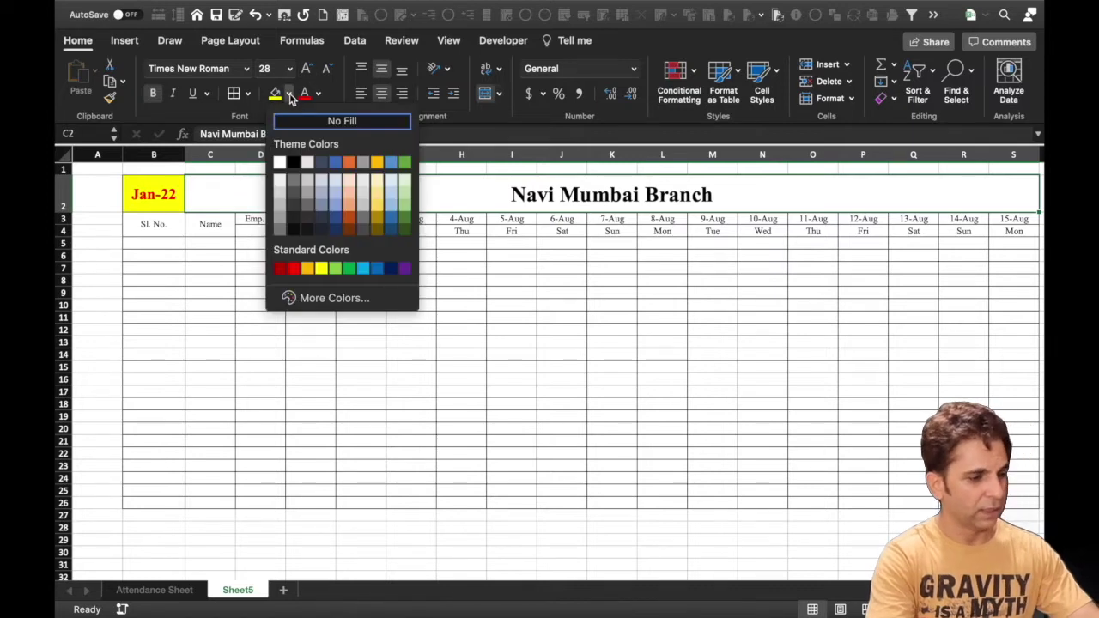
click(405, 197)
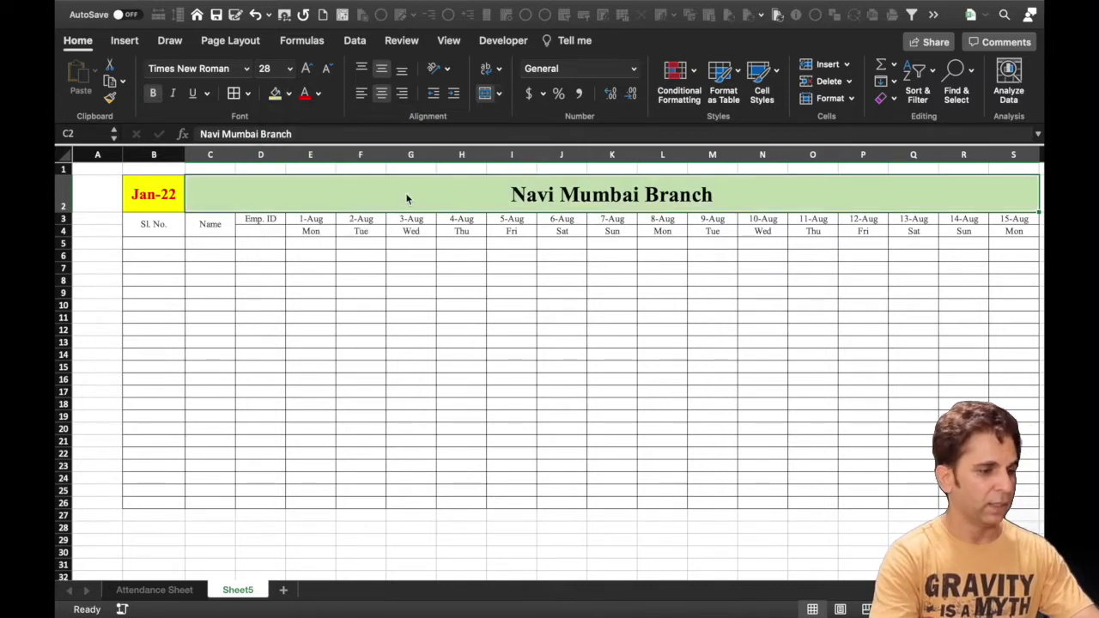
click(317, 94)
click(309, 268)
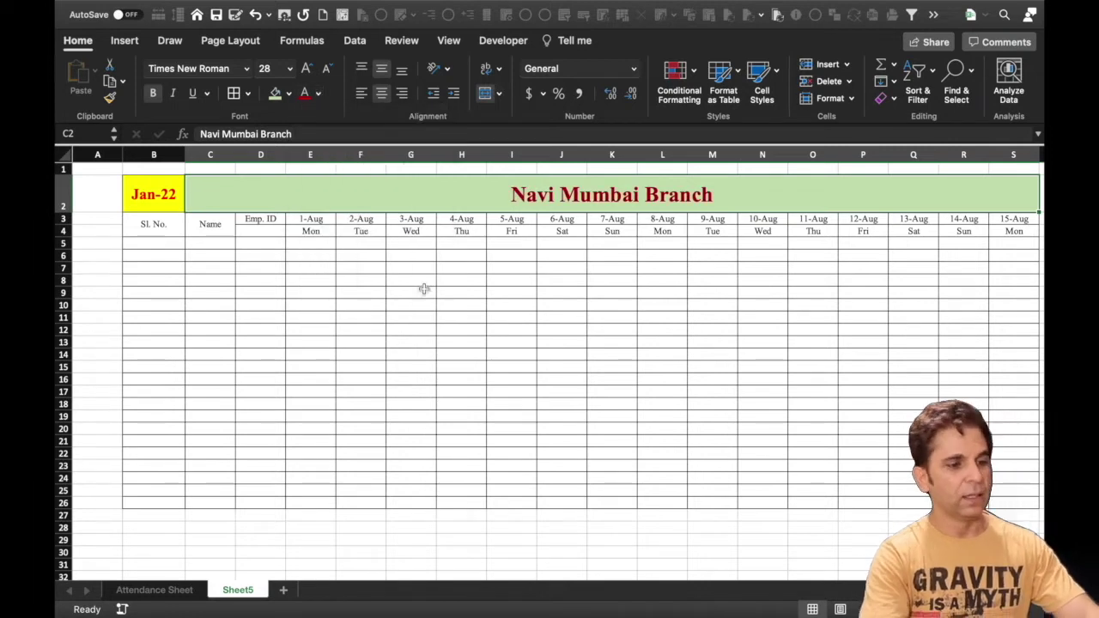
click(494, 317)
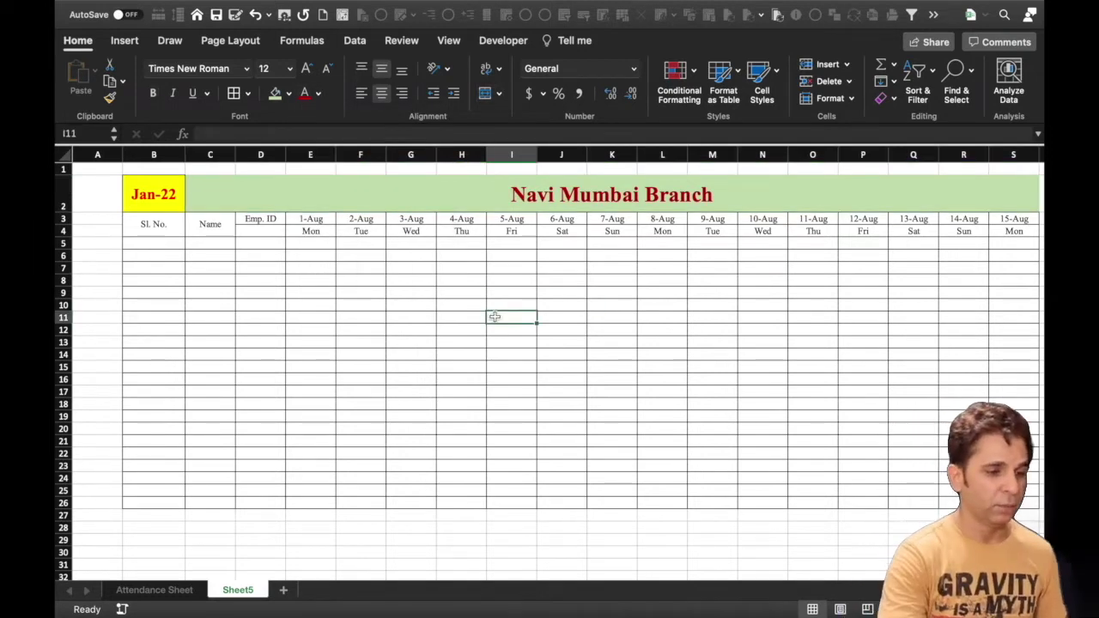
click(481, 194)
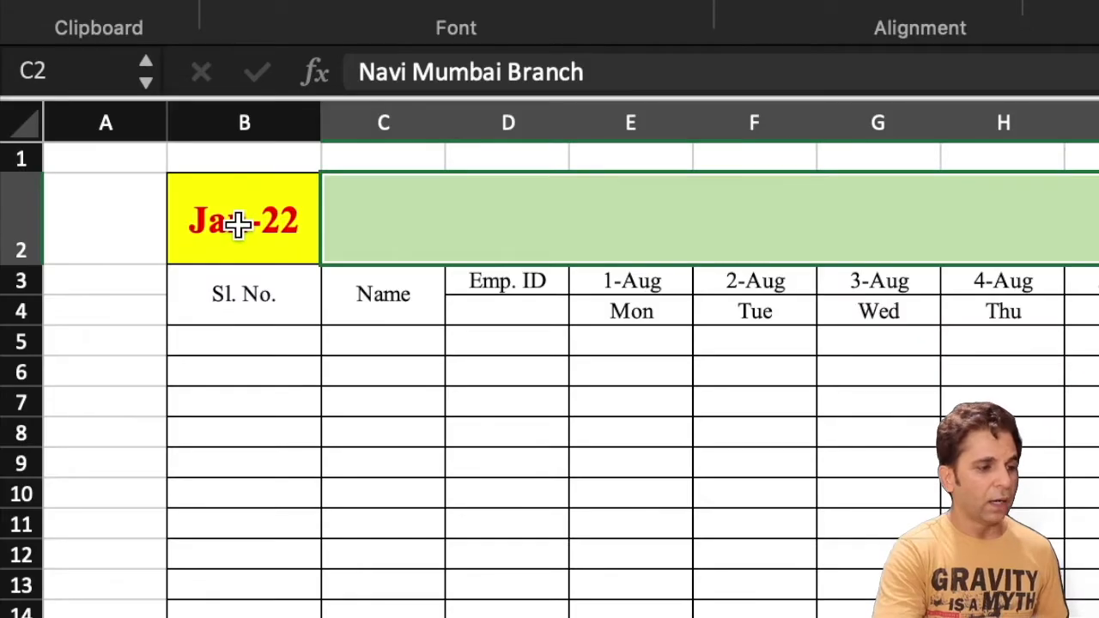
click(152, 195)
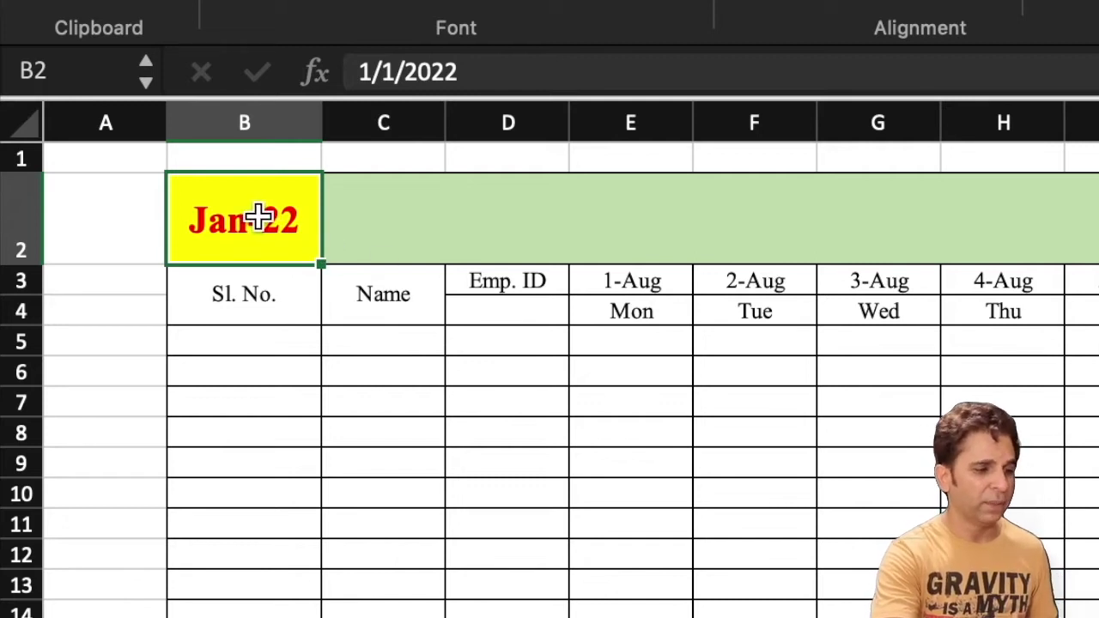
Link the first date header E3 to the month cell with =B2
click(639, 282)
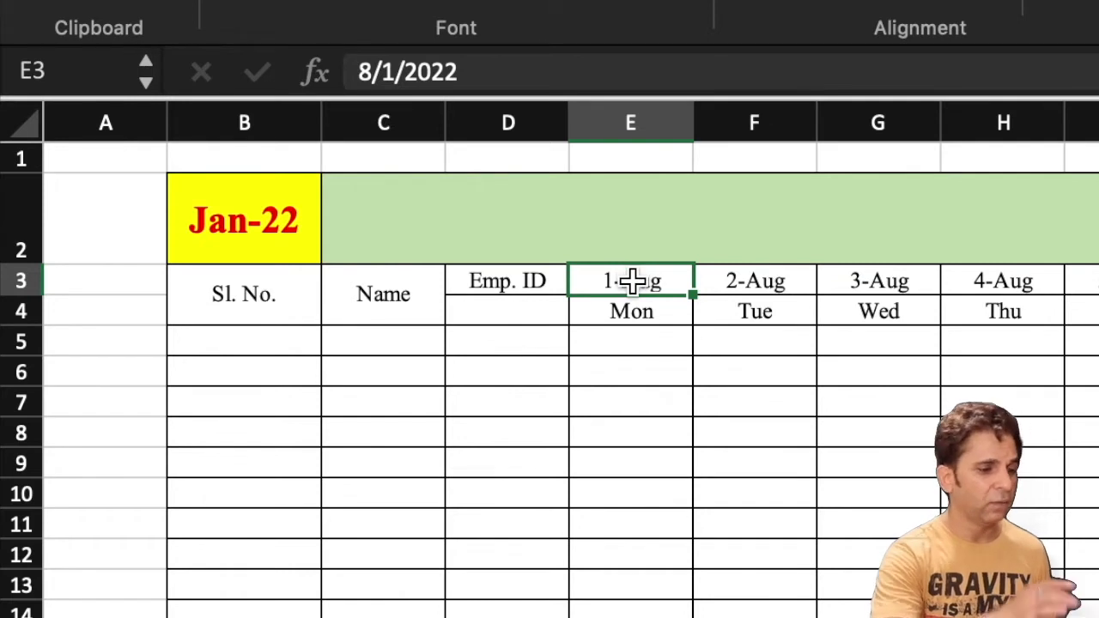
text(=)
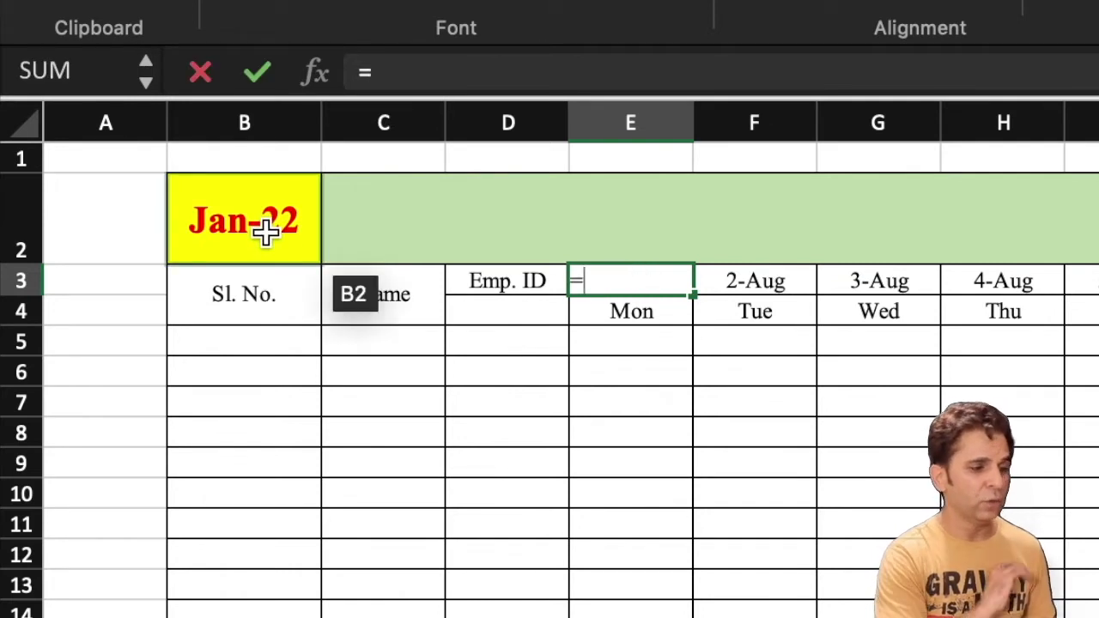
click(266, 230)
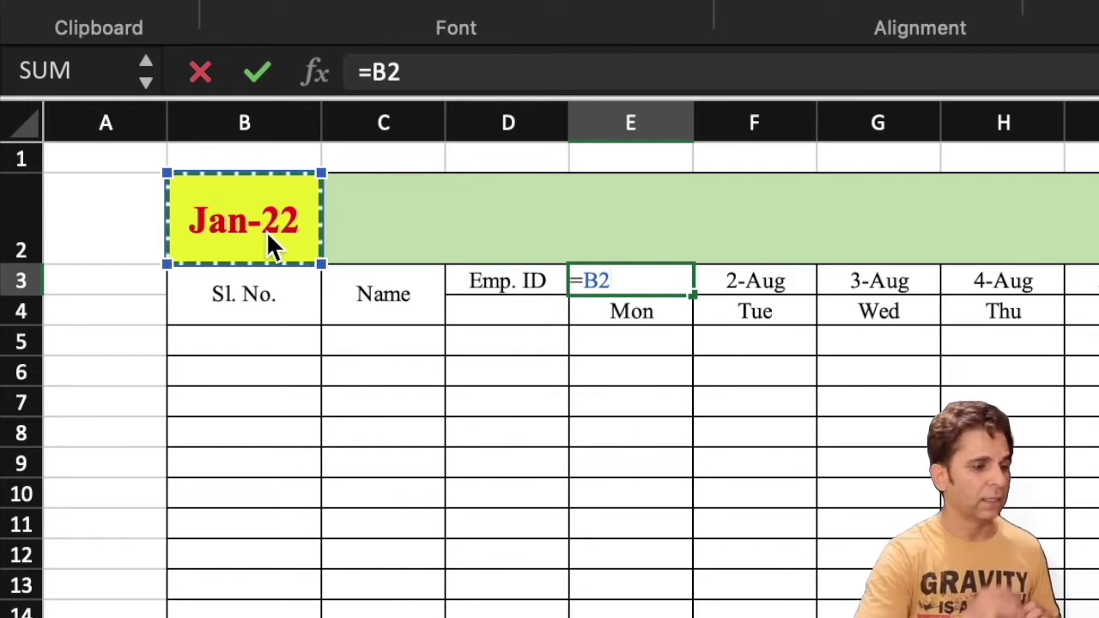
key(Return)
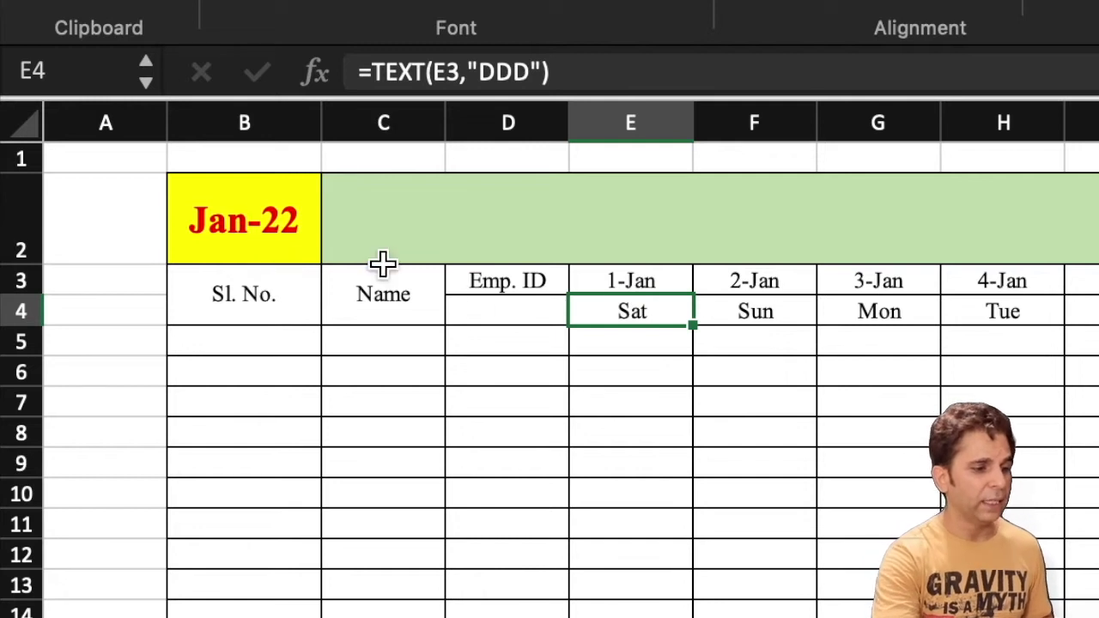
click(645, 279)
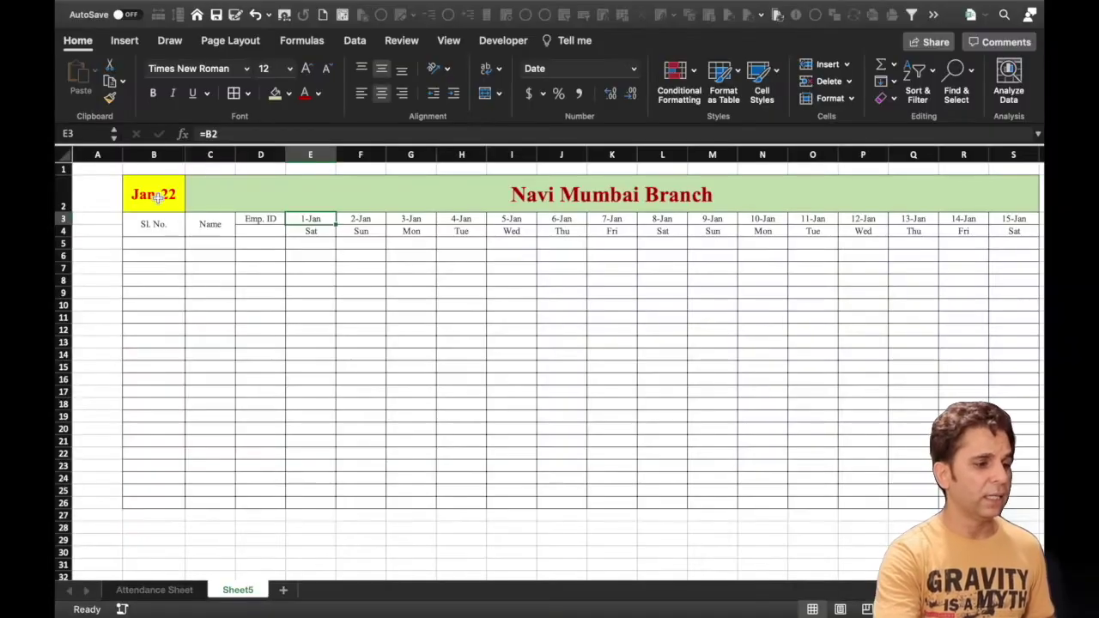
Change the month in B2 from 1/1/2022 to 2/1/2022 (Feb-22)
click(154, 196)
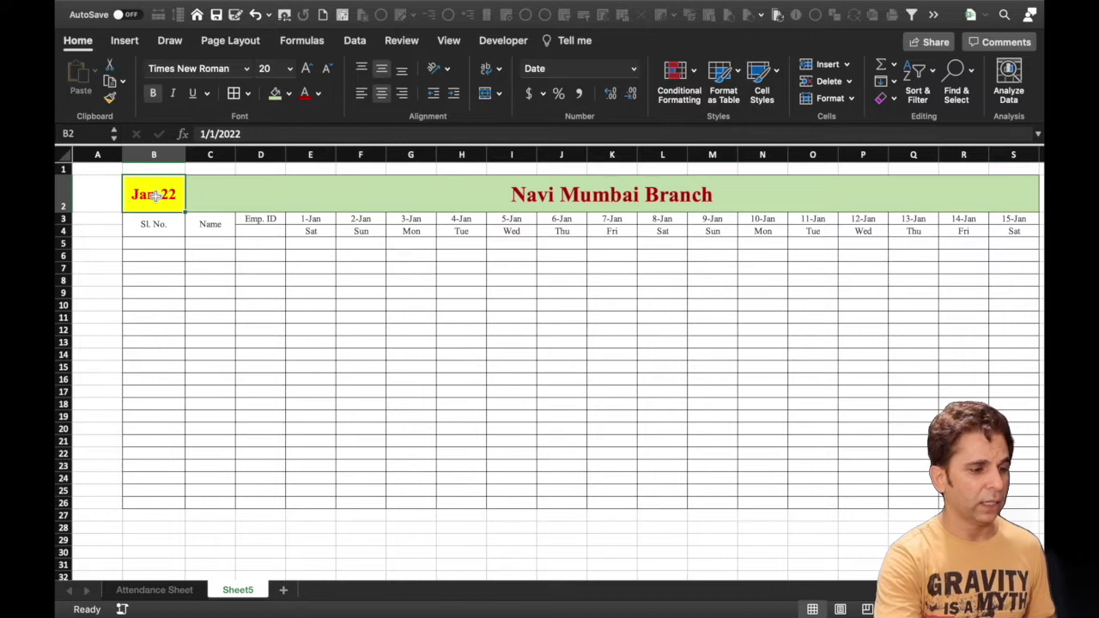
click(205, 134)
key(Delete)
text(2/1/2022)
key(Return)
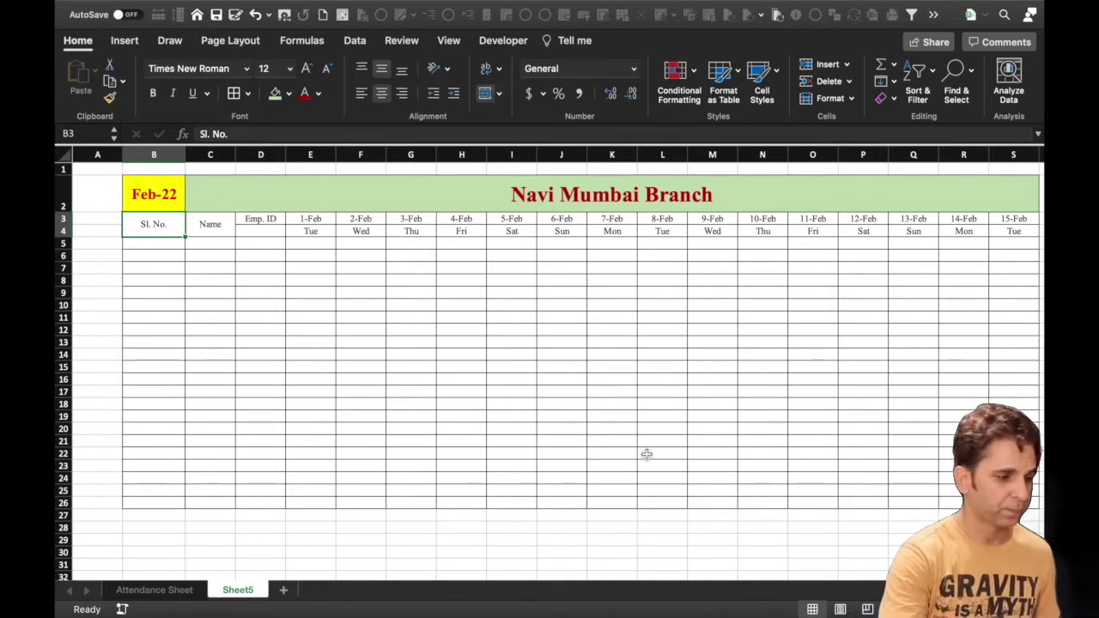
Fill serial numbers 1 to 10 down B5:B14 using a fill series
click(156, 244)
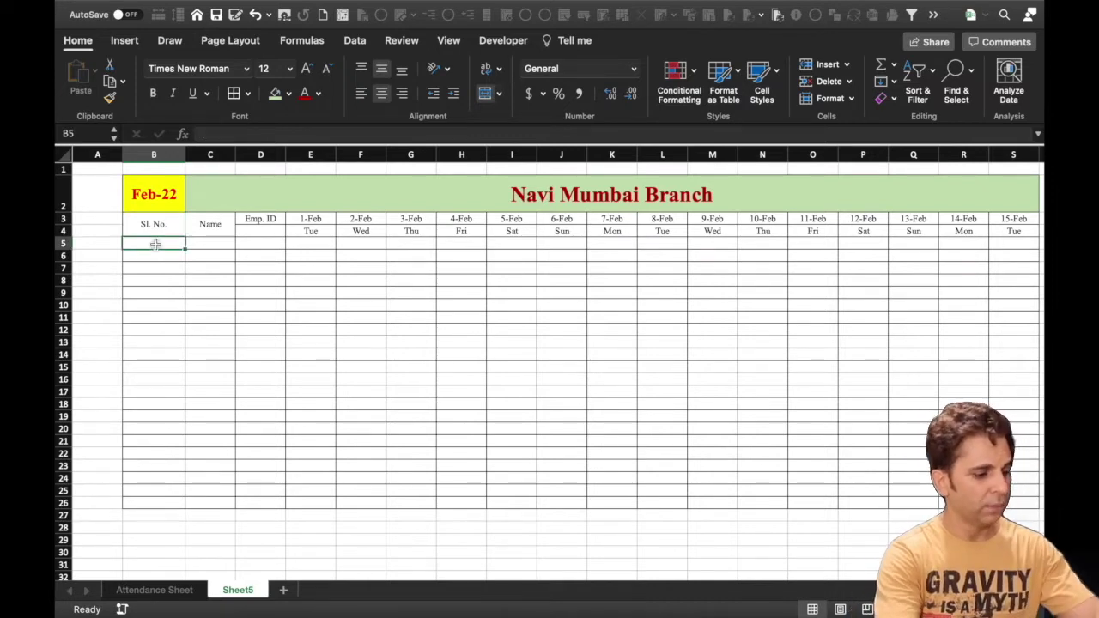
text(1)
click(200, 292)
click(163, 247)
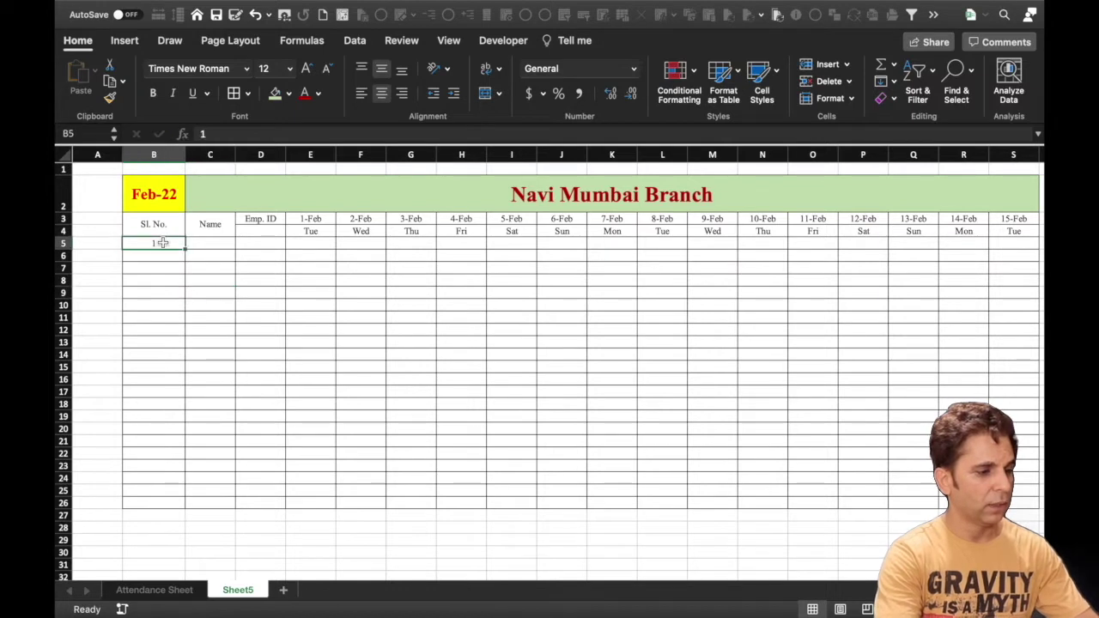
drag(185, 249, 187, 344)
click(200, 358)
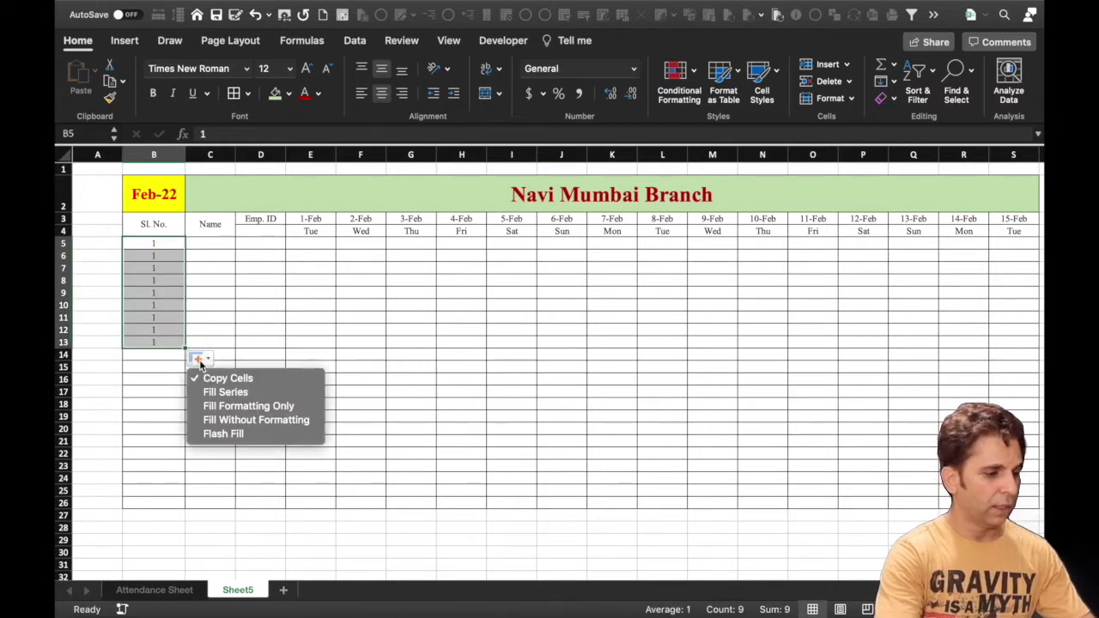
click(208, 392)
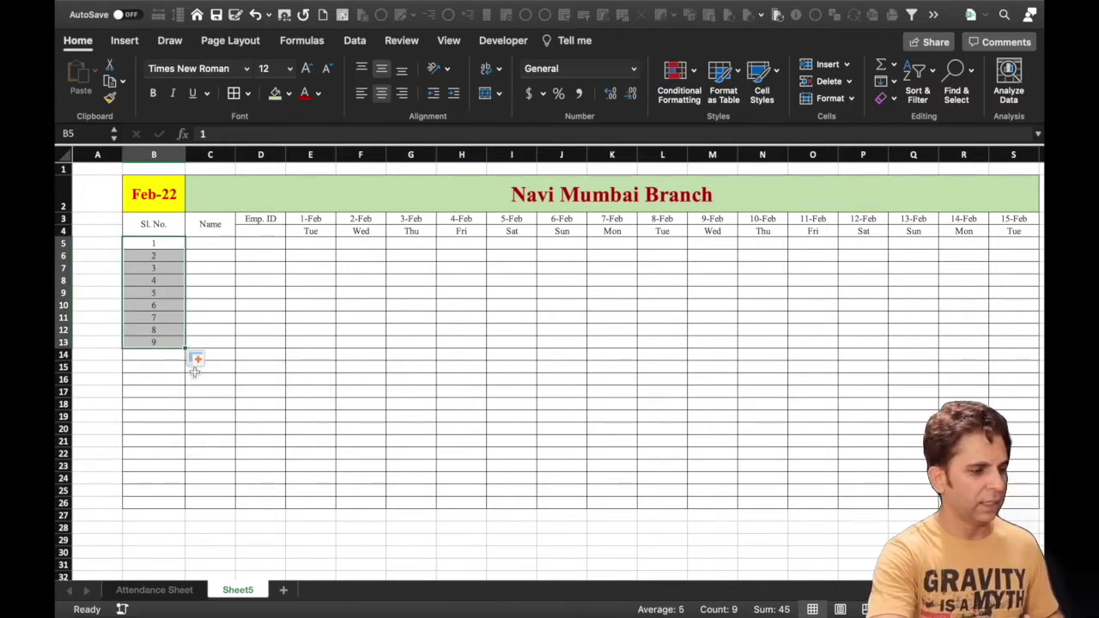
click(165, 356)
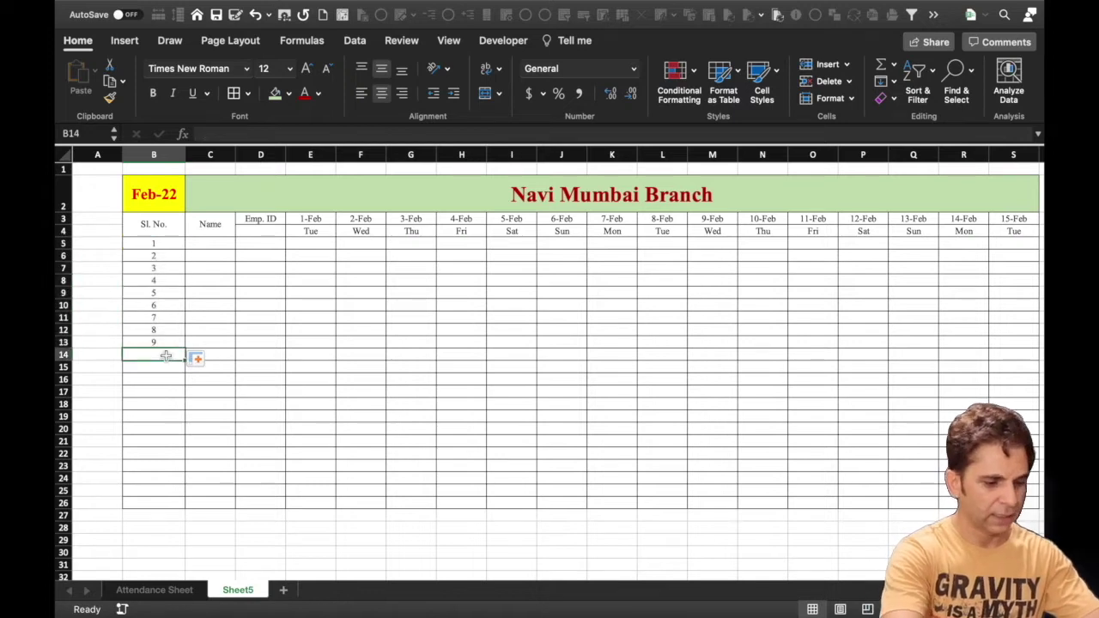
text(10)
click(245, 363)
Enter sample names A, b, c, d in C5:C8
click(200, 241)
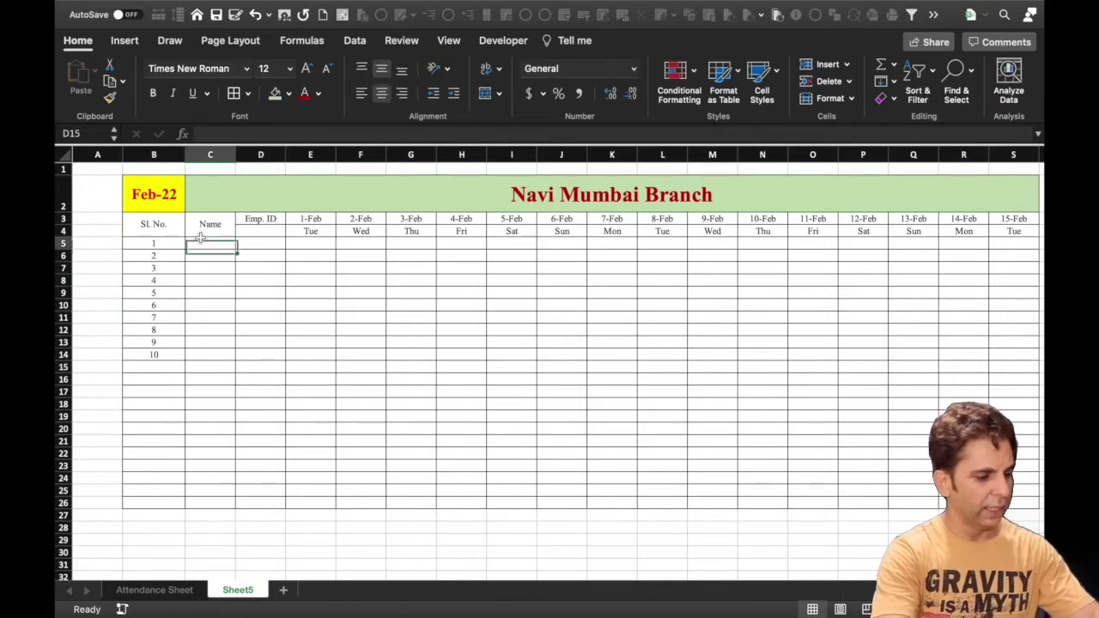
text(A)
key(Return)
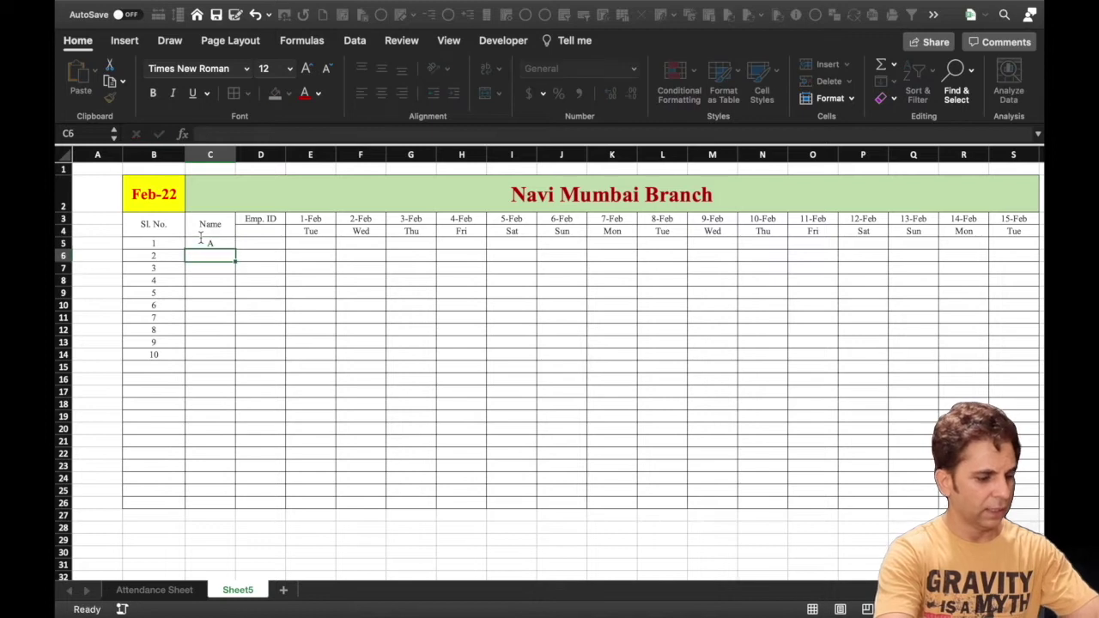
text(b)
key(Return)
text(c)
key(Return)
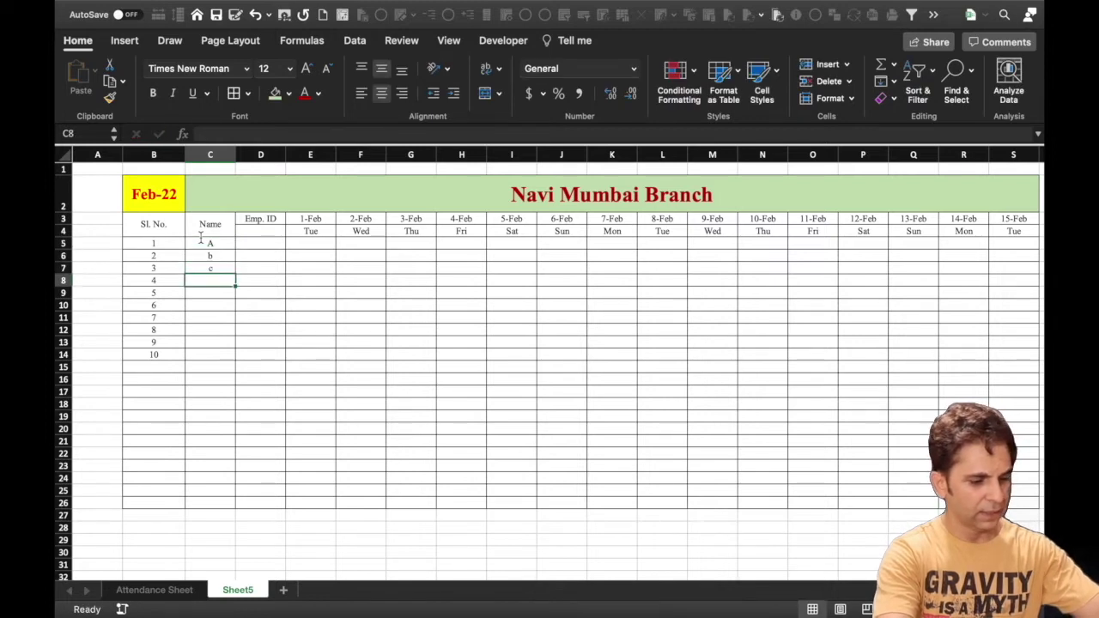
text(d)
key(Return)
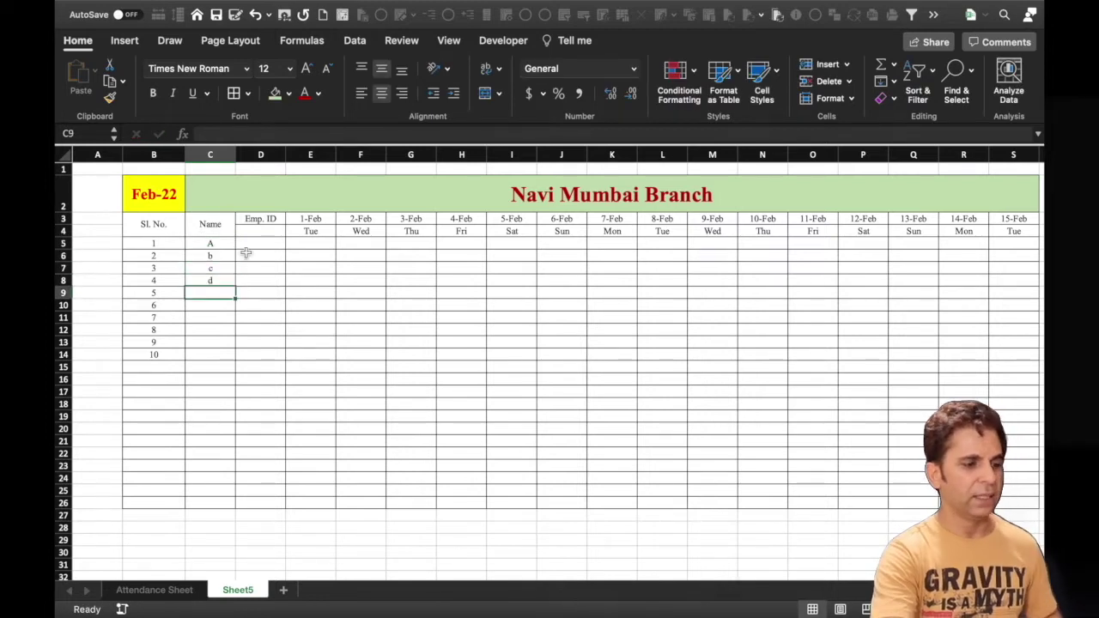
key(Right)
key(Right)
key(Down)
key(Down)
key(Down)
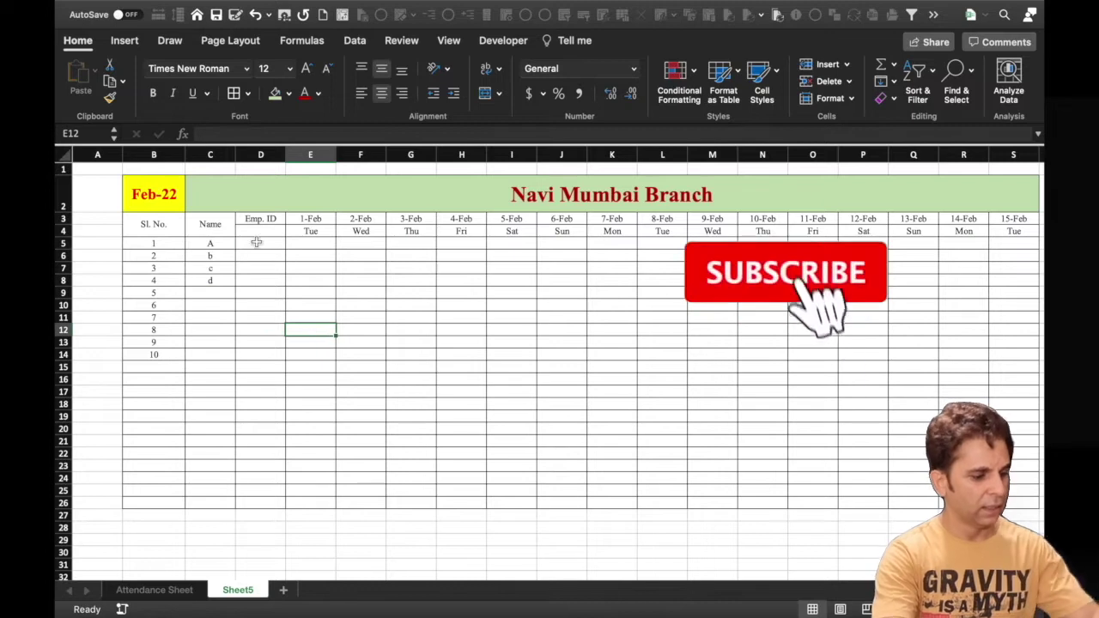
Enter employee IDs 1, 2, 3, 4 in D5:D8
click(256, 243)
text(1)
key(Return)
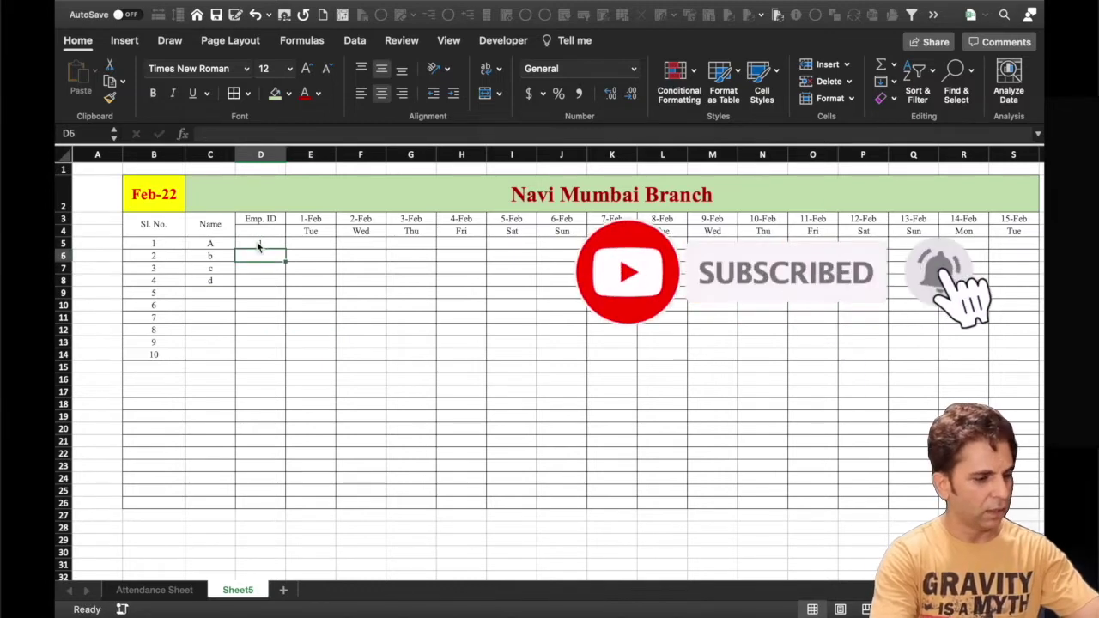
text(2)
key(Return)
text(3)
key(Return)
text(4)
key(Return)
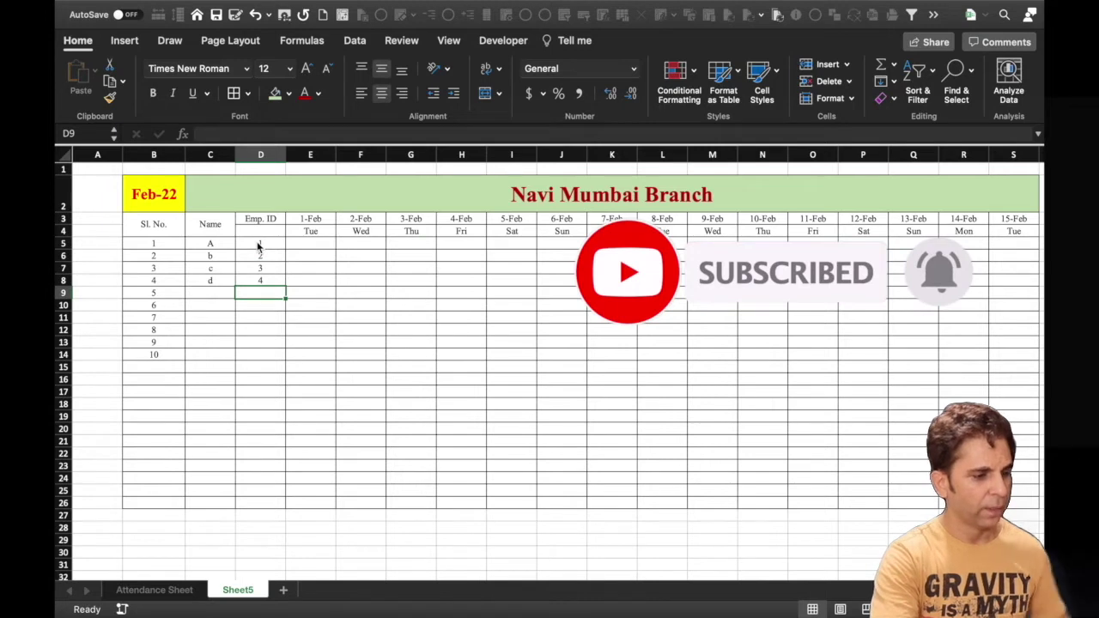
click(319, 246)
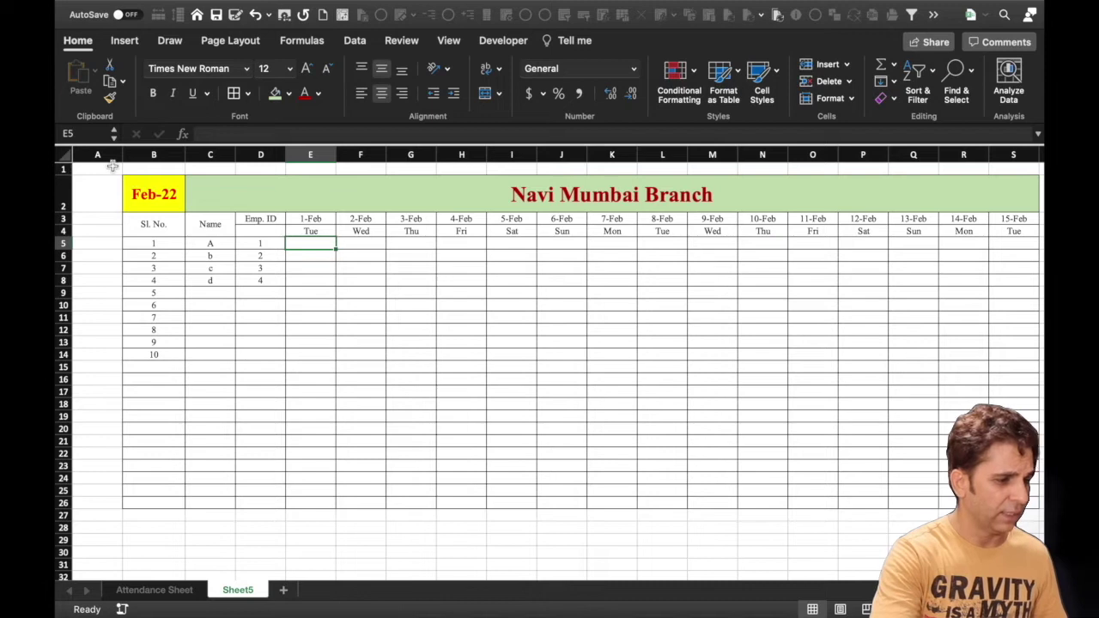
Narrow column A, type 'Present' in T2 and start 'Absent' in U2
drag(123, 154, 86, 155)
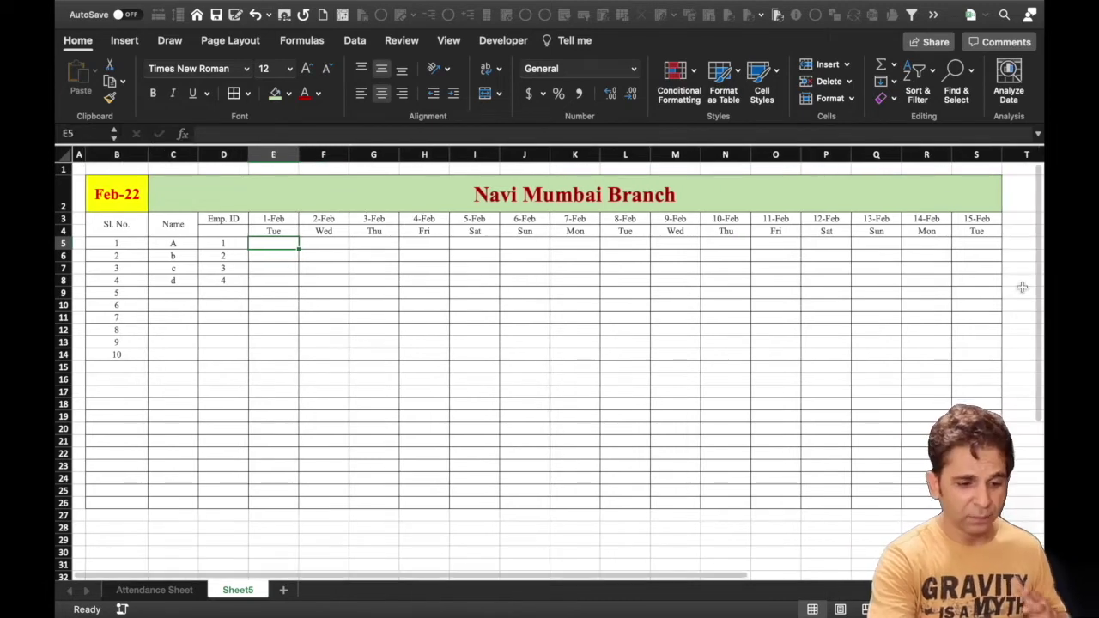
scroll(944, 212, down, 2)
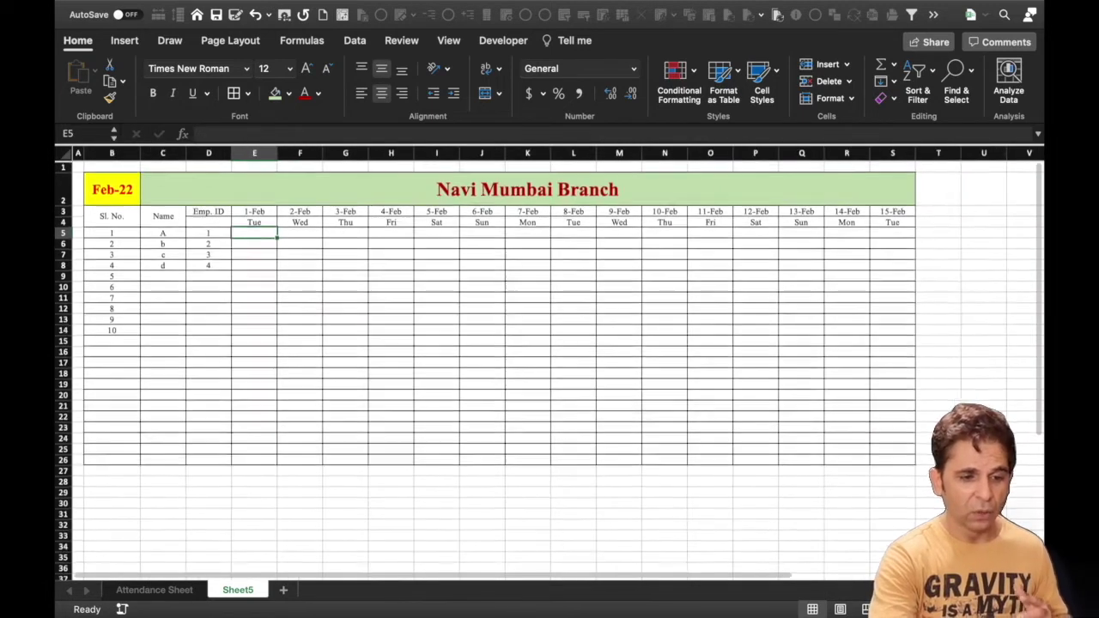
click(944, 212)
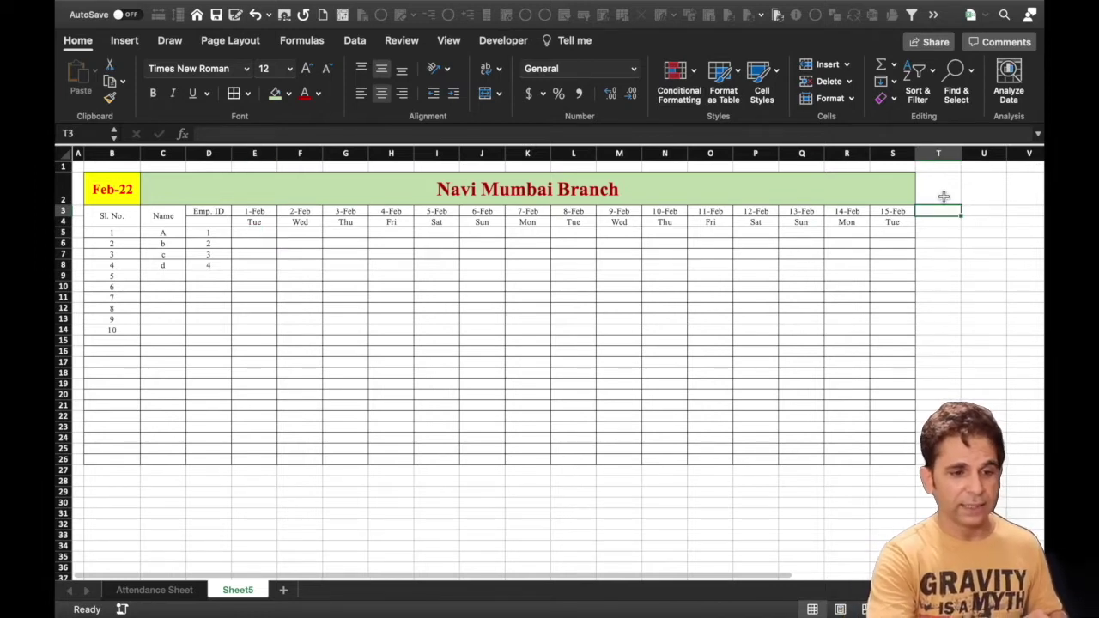
click(943, 197)
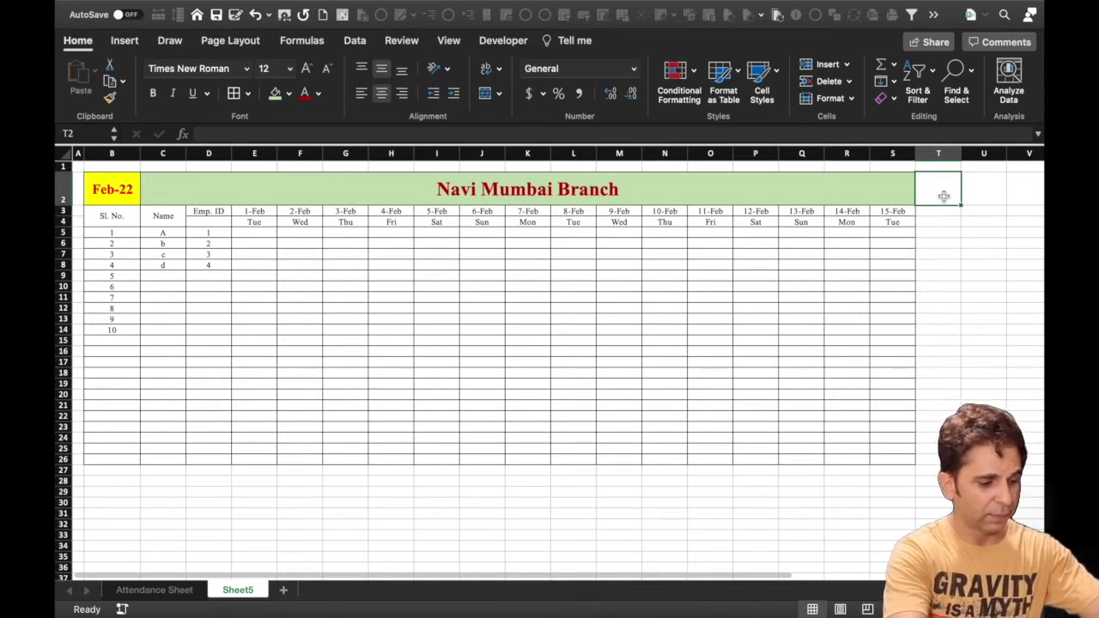
text(Presenr)
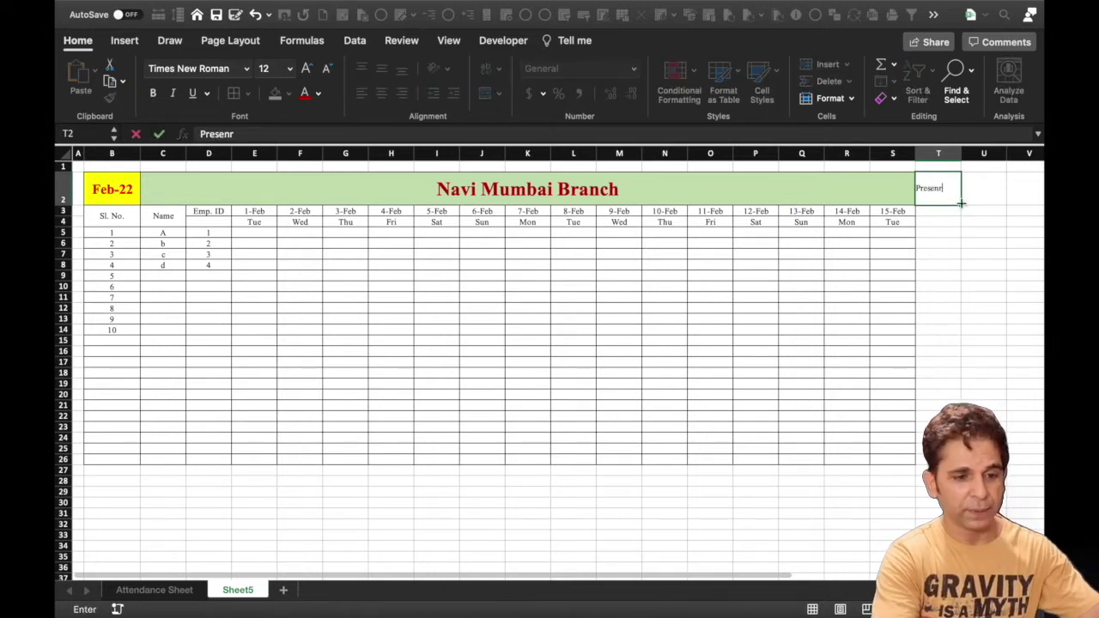
key(BackSpace)
text(t)
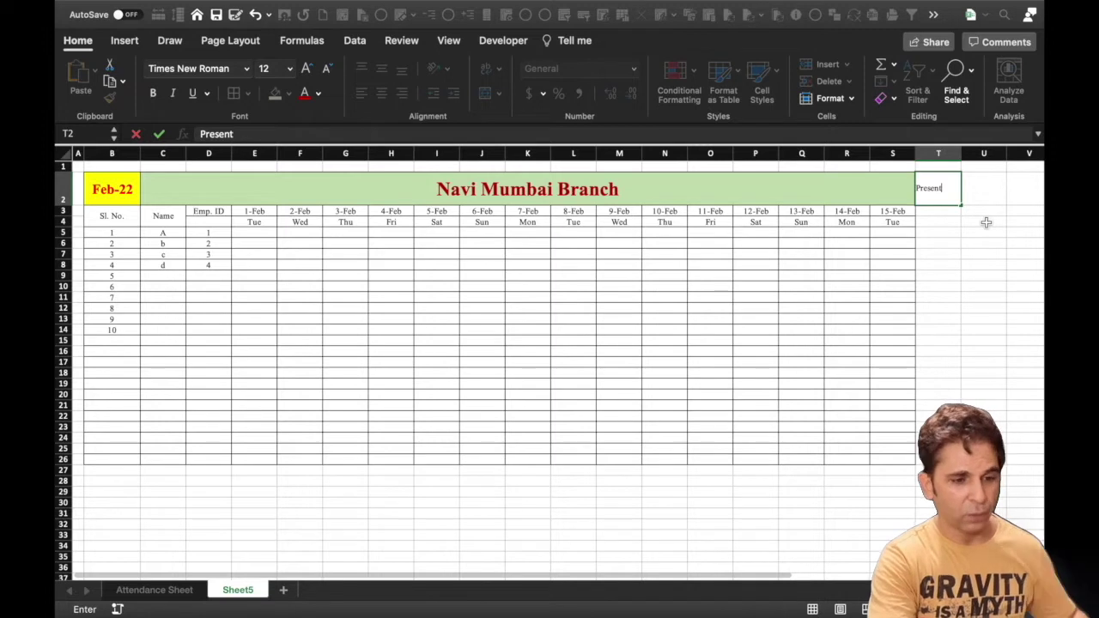
click(982, 201)
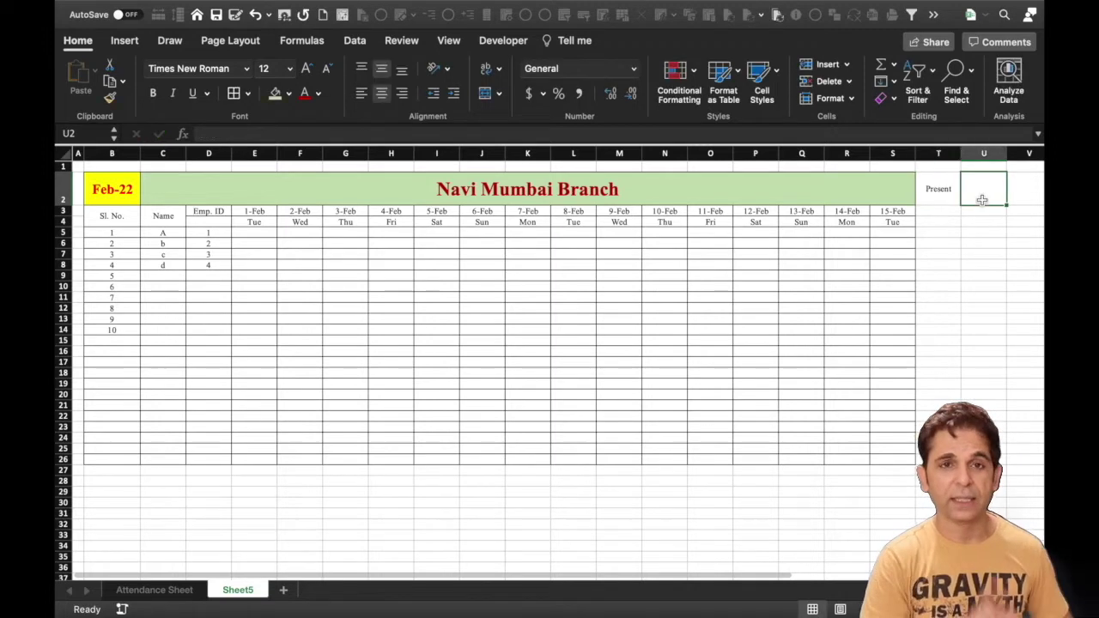
text(Absent)
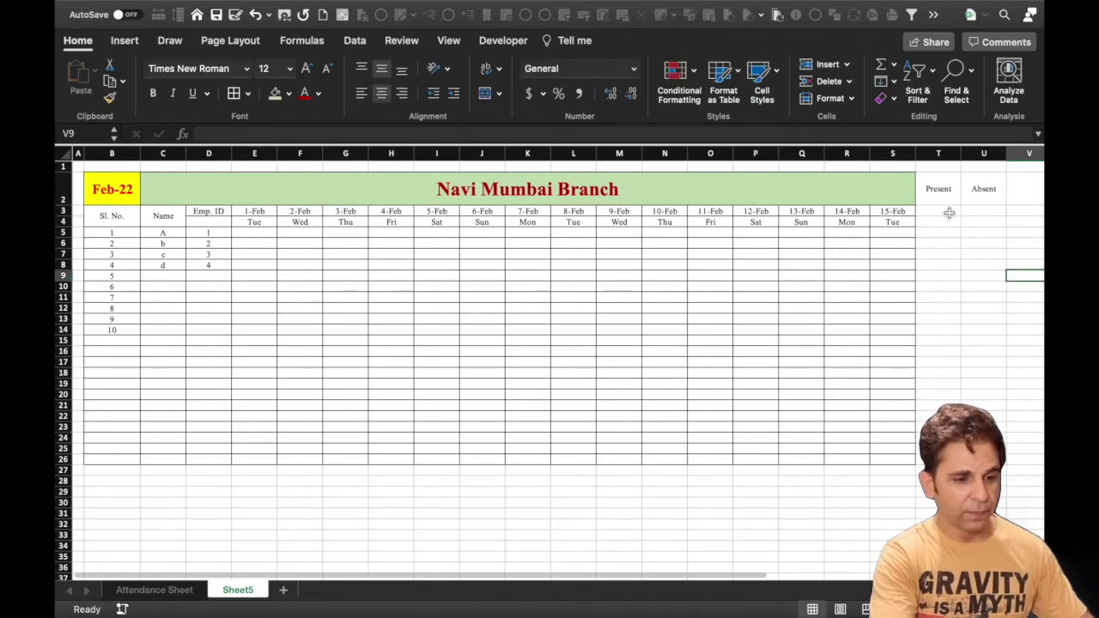
click(948, 213)
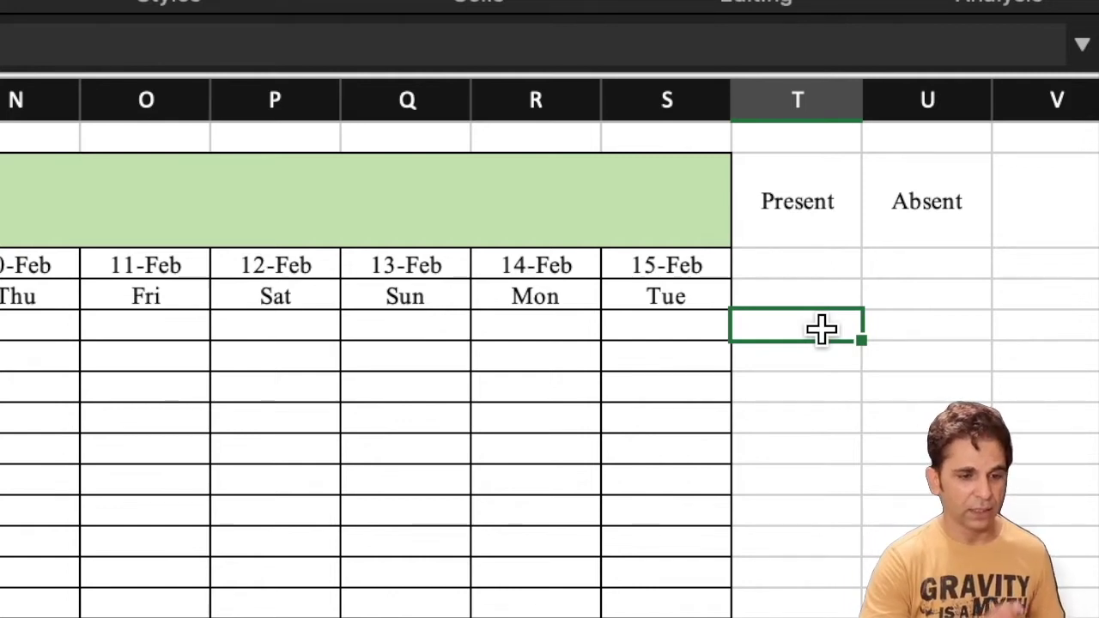
Enter =COUNTIF(E5:S5,"P") in T5 to count employee A's Present marks
double_click(811, 323)
text(=counti)
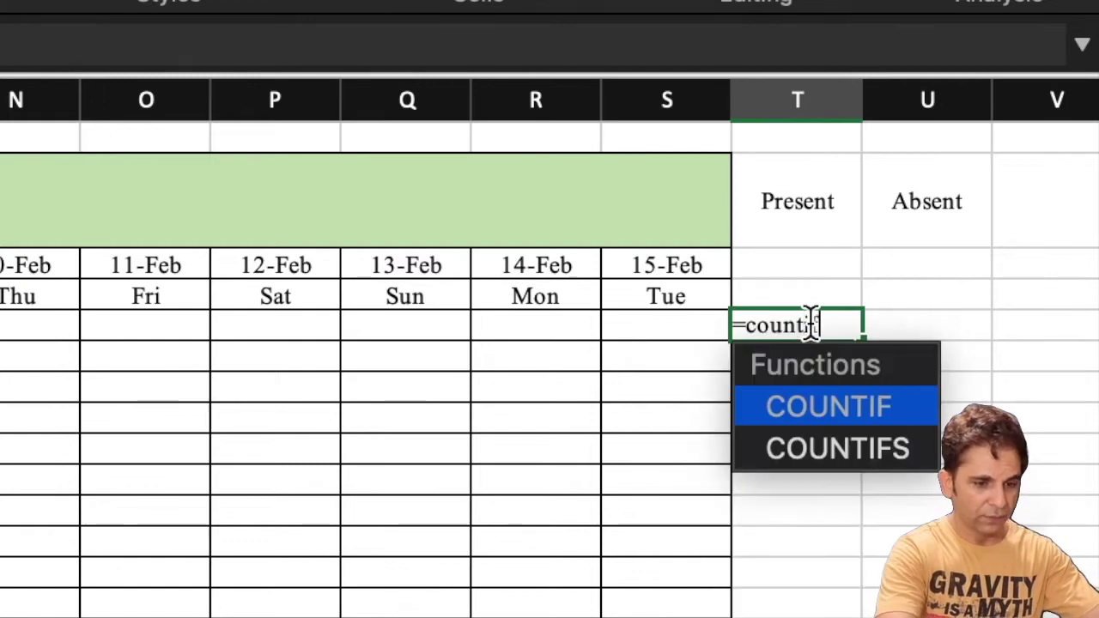
text(f()
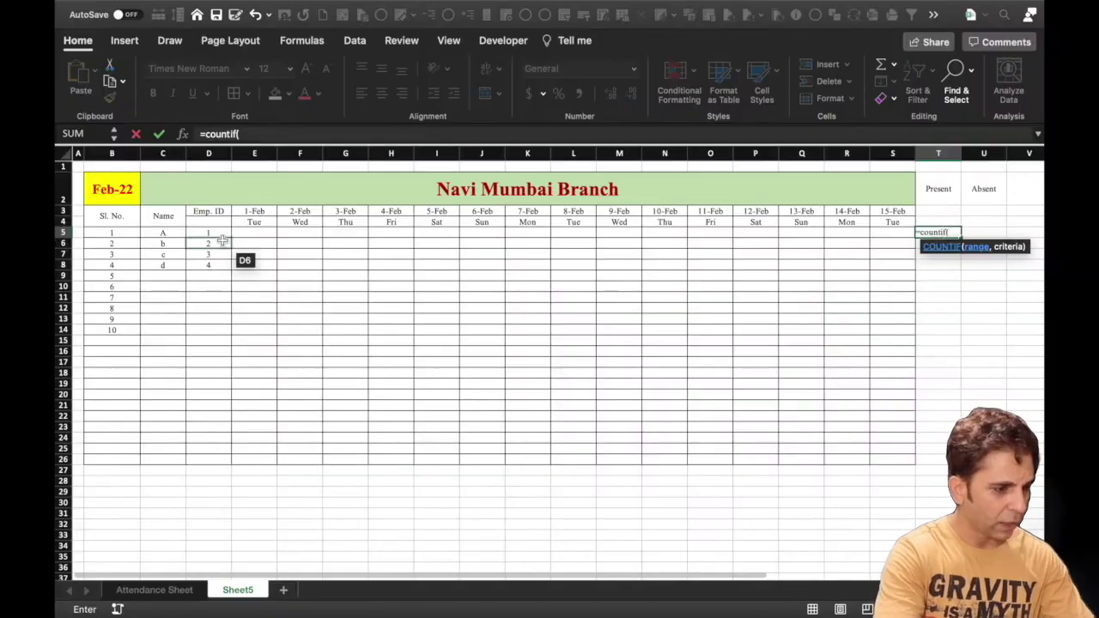
click(254, 233)
drag(255, 233, 813, 236)
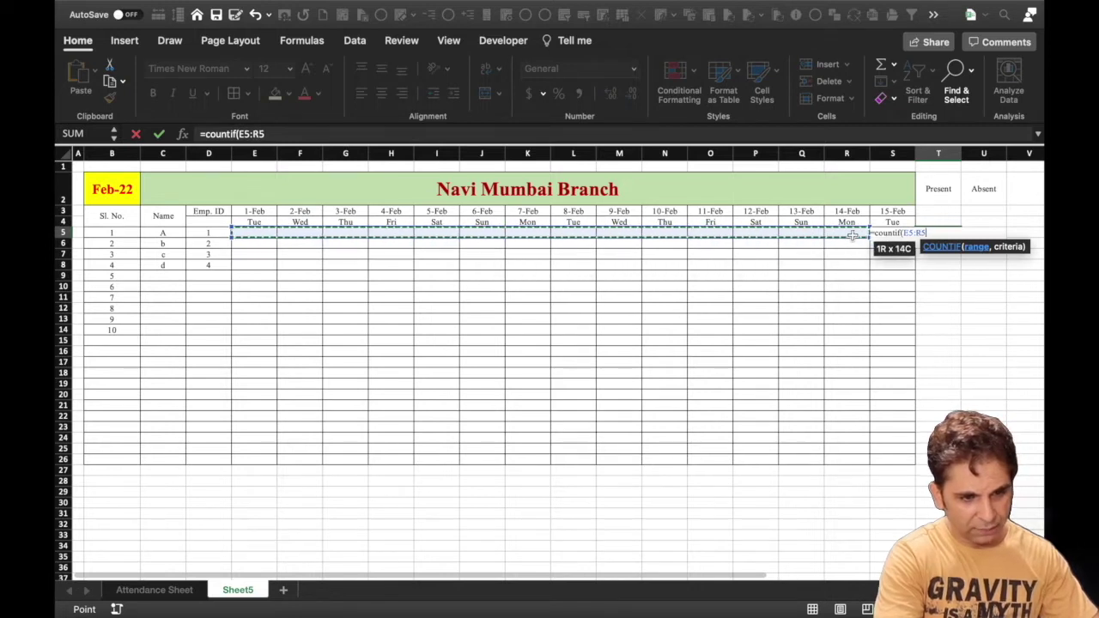
drag(813, 236, 888, 238)
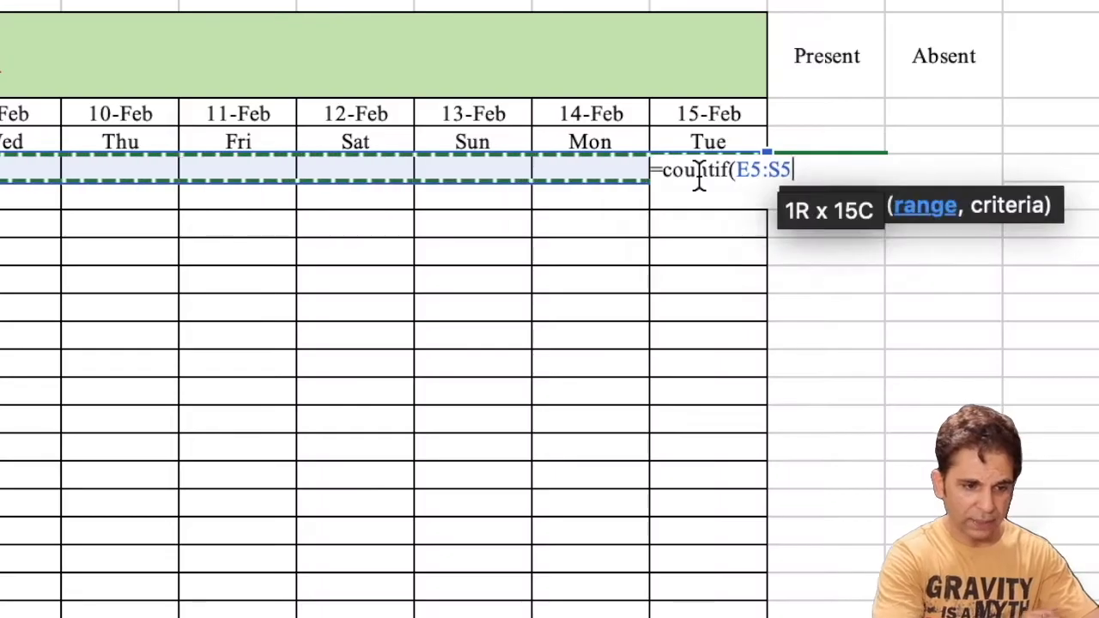
text(,"P)
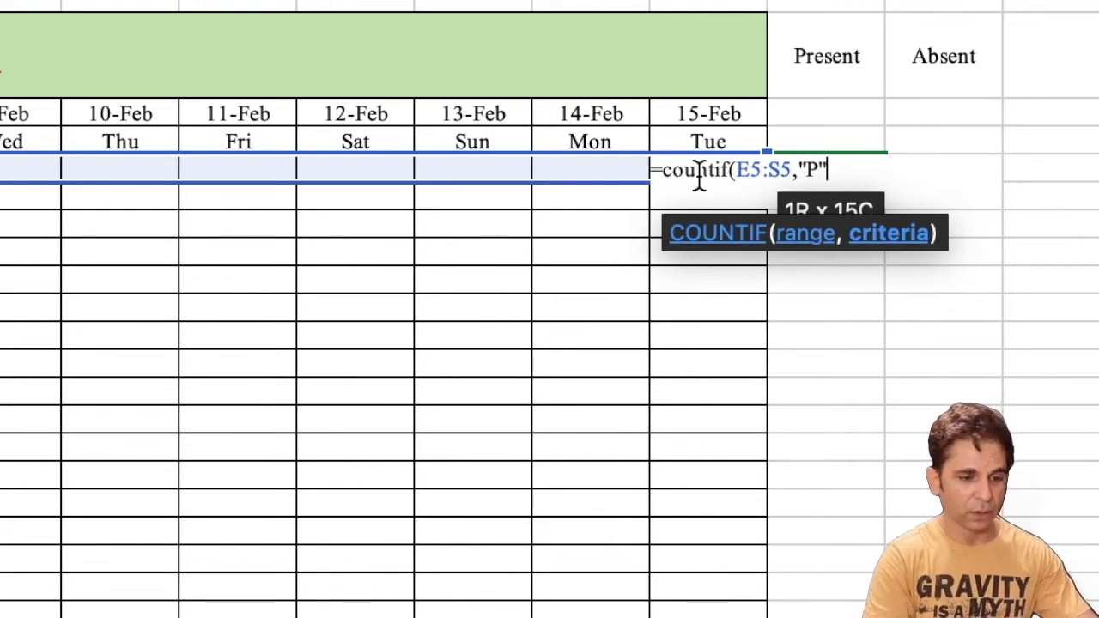
text())
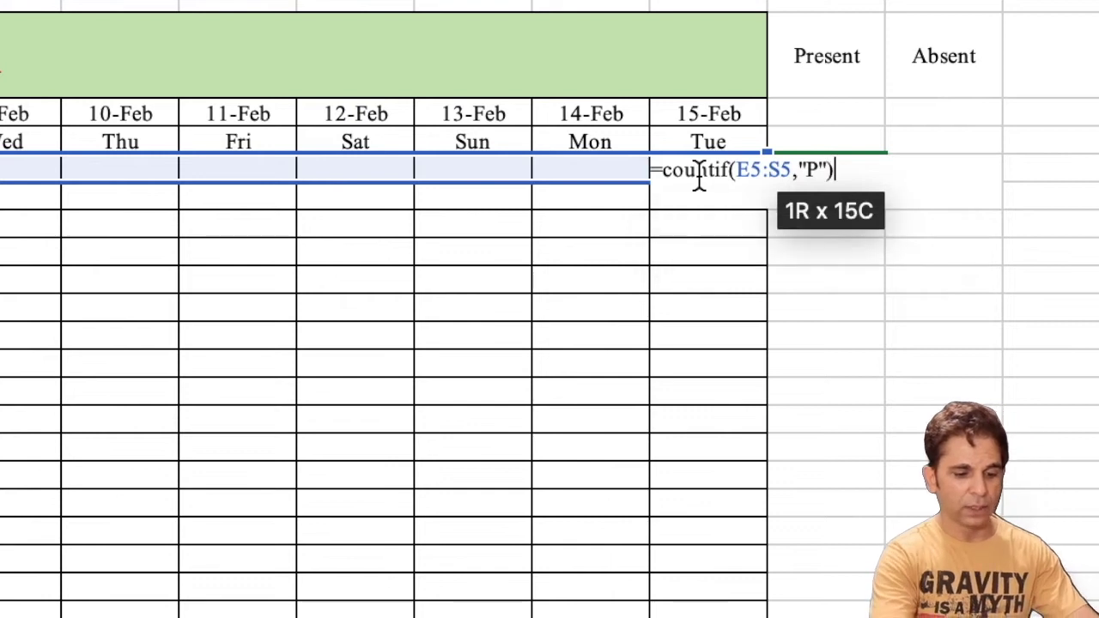
key(Return)
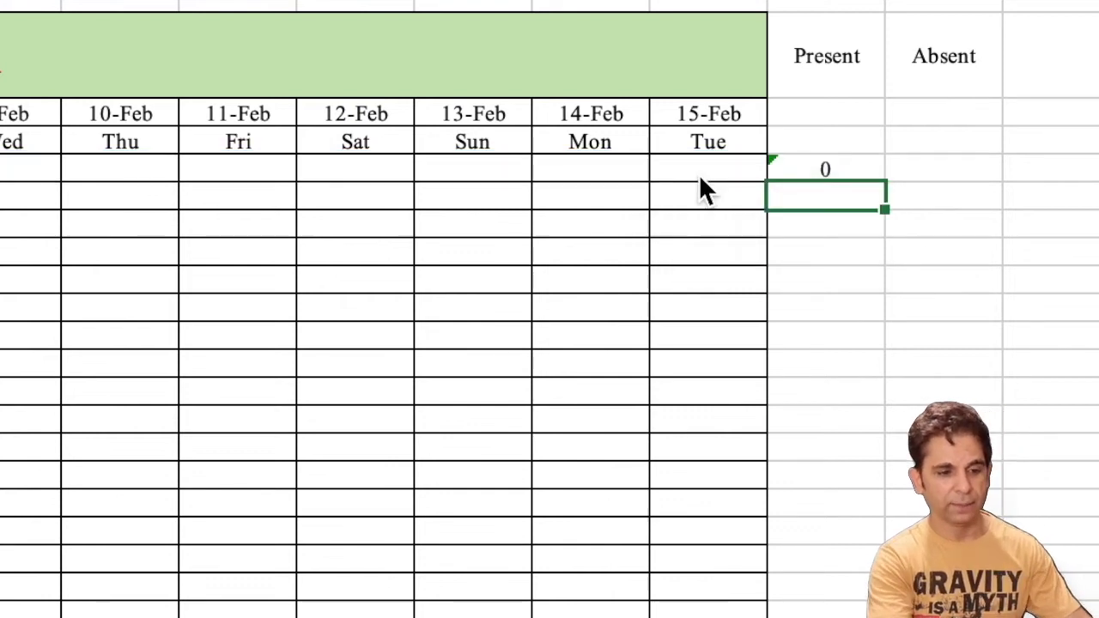
click(949, 231)
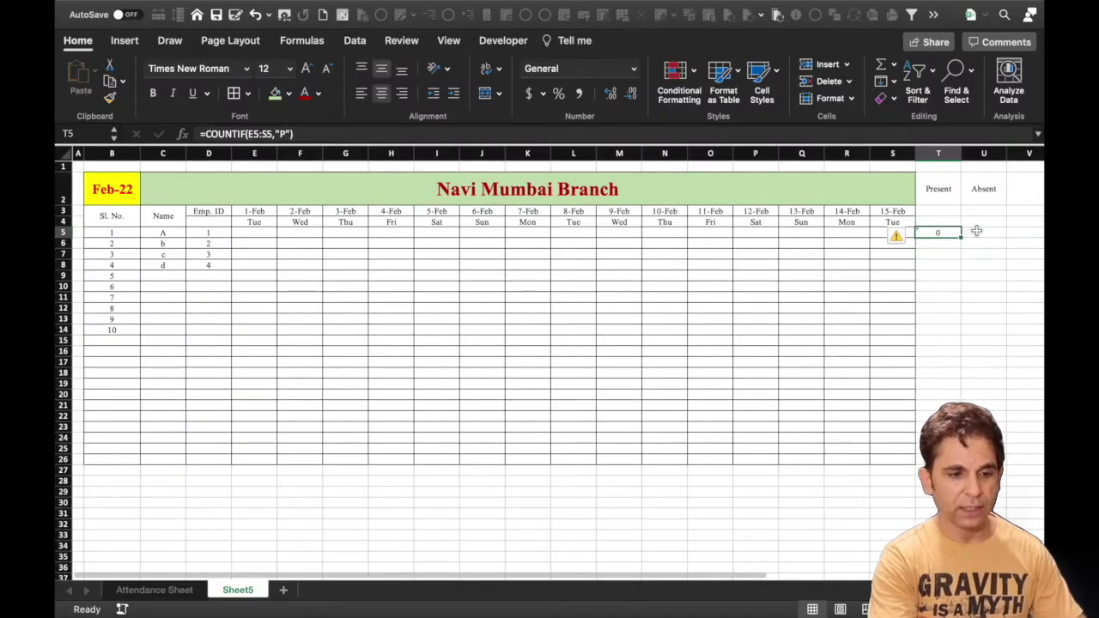
click(976, 231)
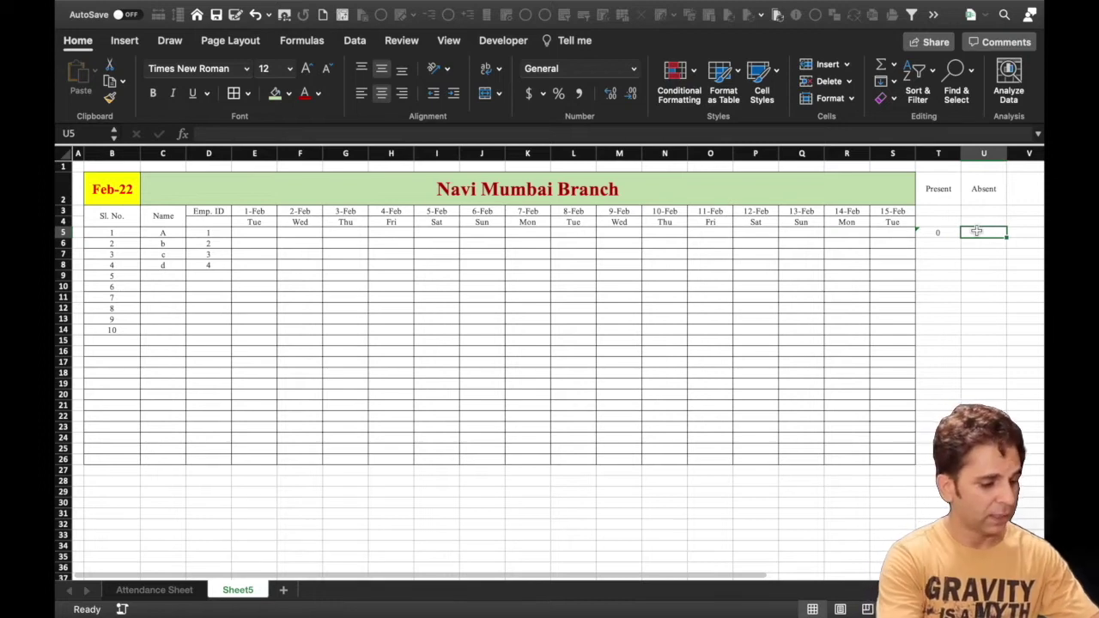
Enter =COUNTIF(E5:S5,"A") in U5 to count employee A's absences
text(=countif()
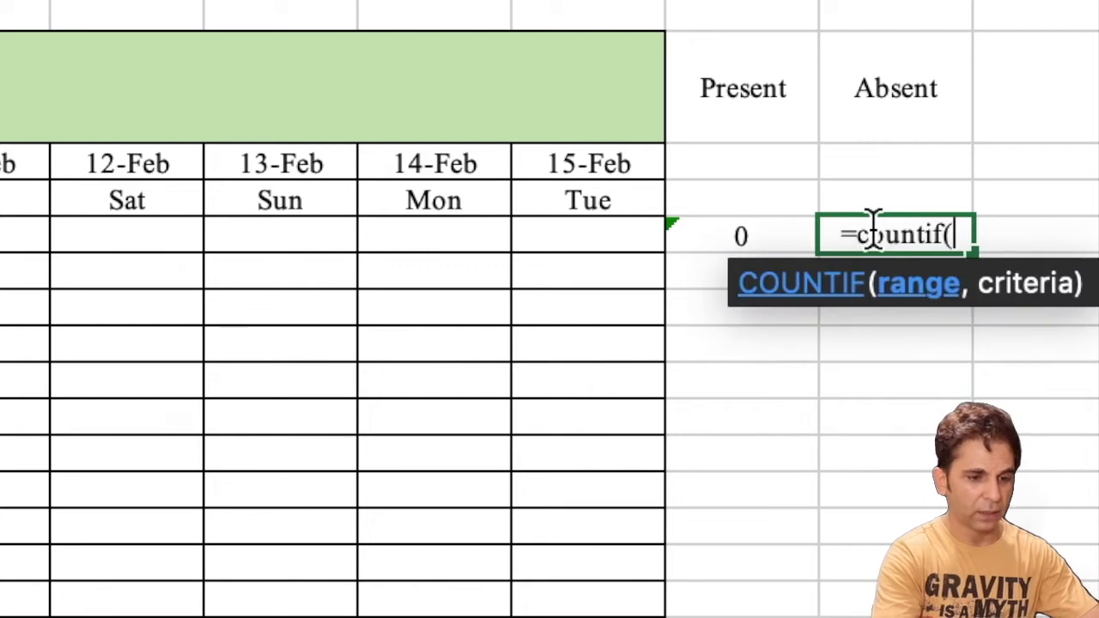
mouse_move(4, 234)
mouse_down()
mouse_move(113, 255)
mouse_move(545, 246)
mouse_up()
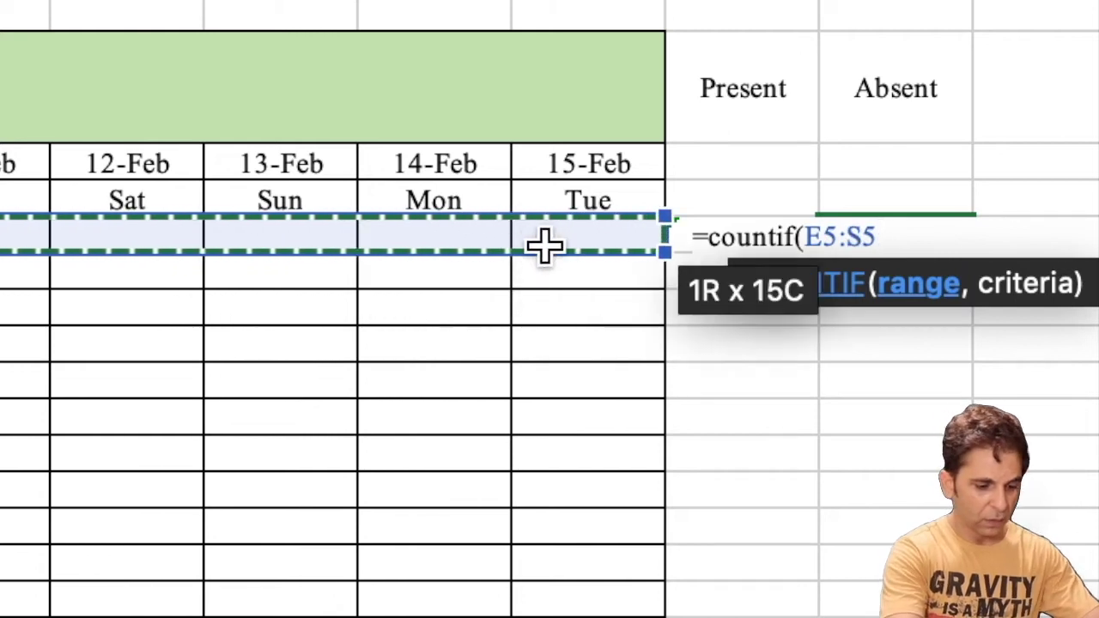
text(,")
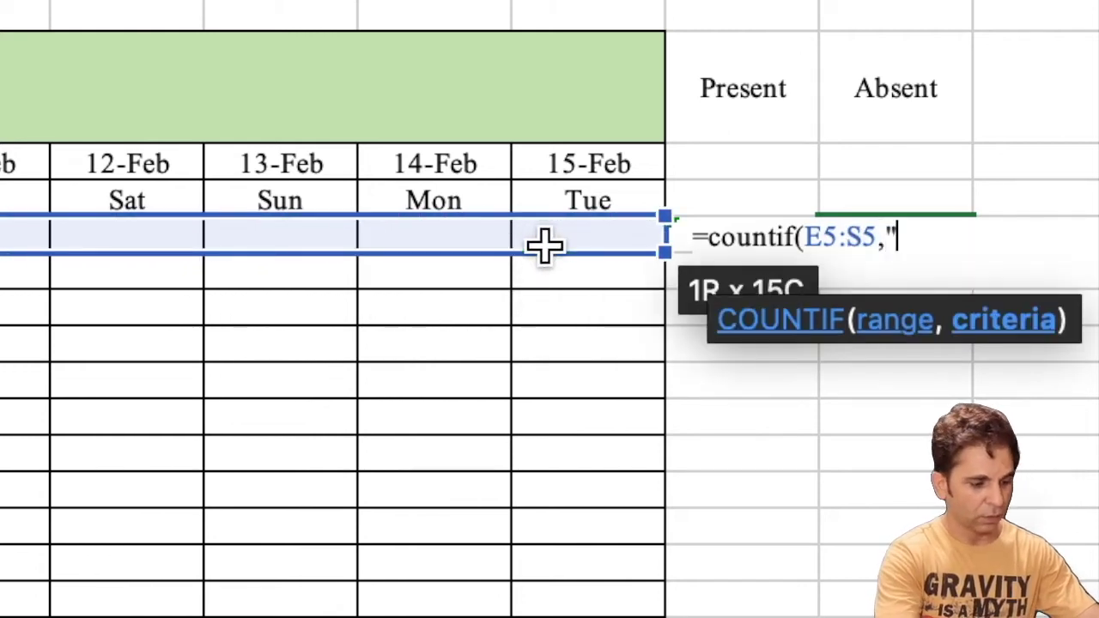
text(A")
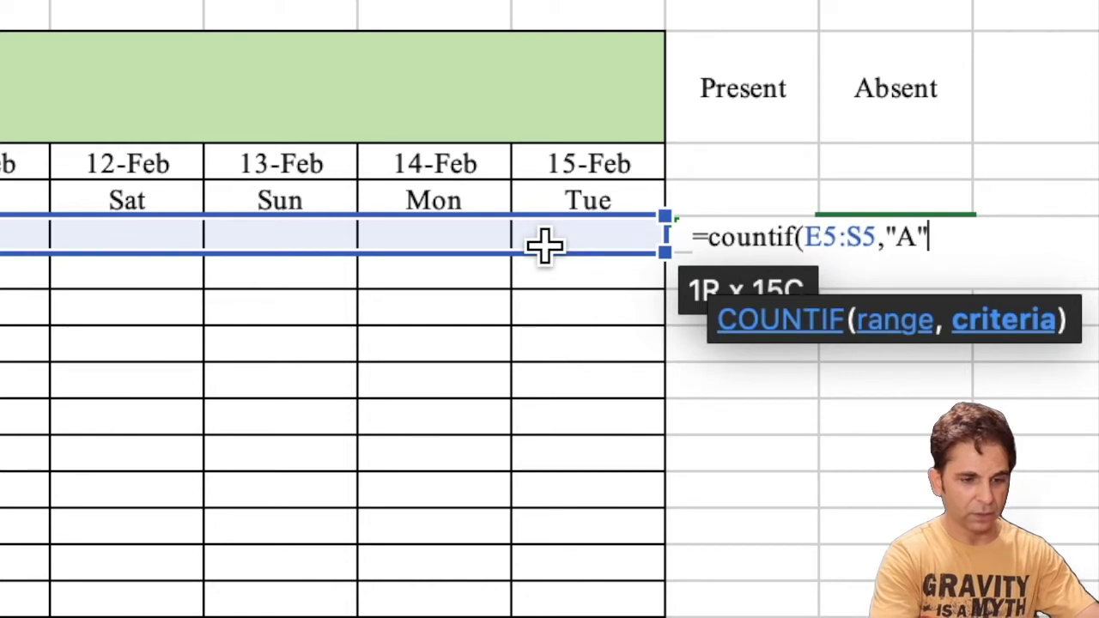
text())
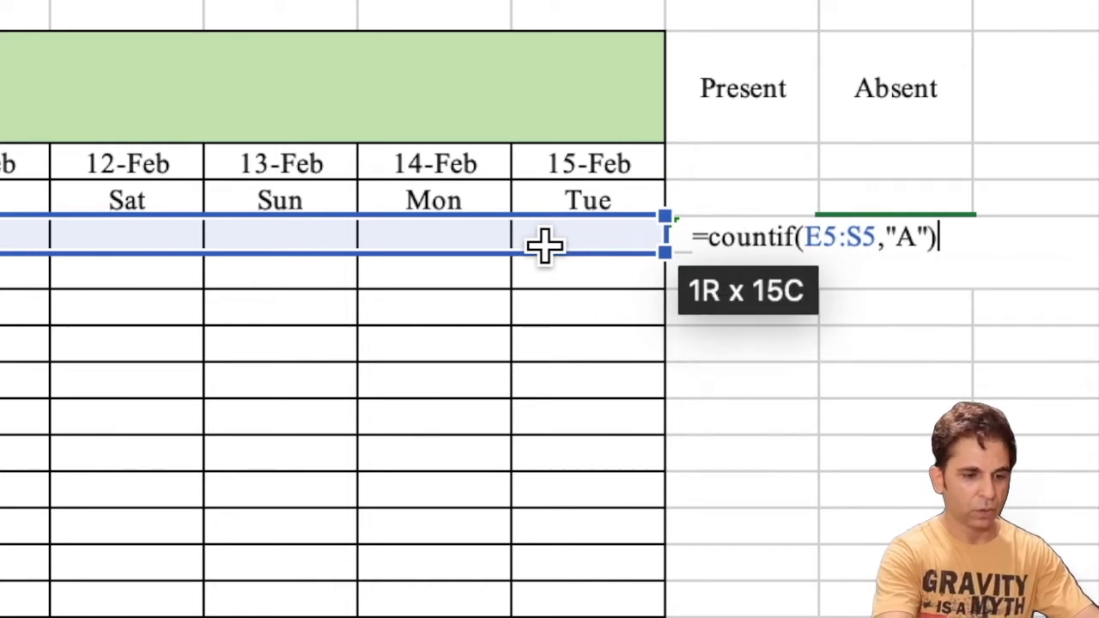
key(Return)
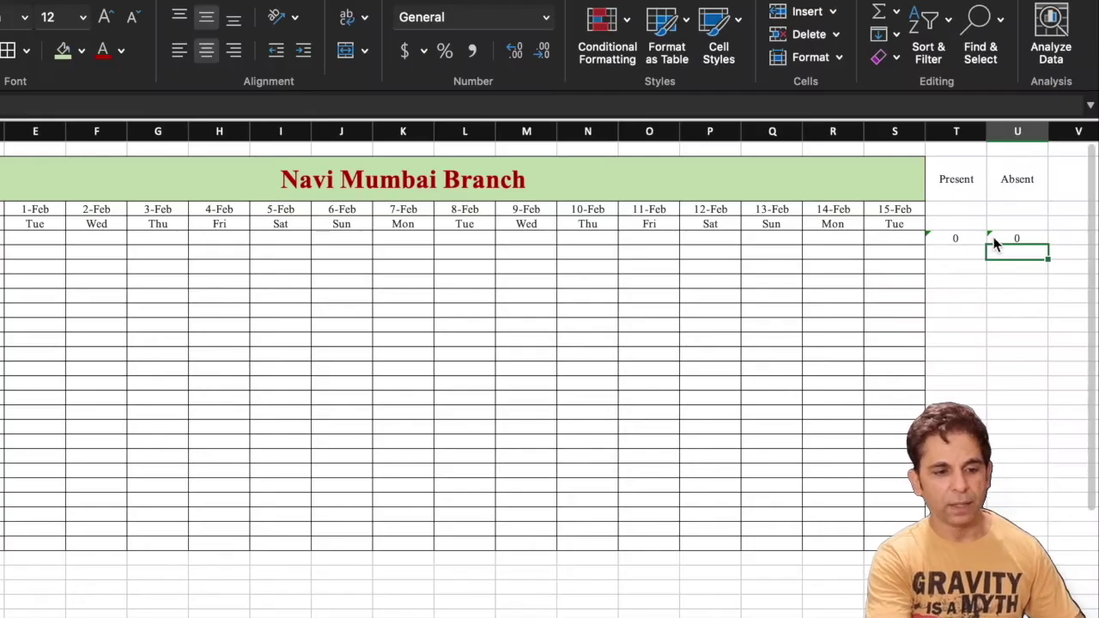
Remove the headings from the title row and re-enter 'Present' in the row below
click(969, 238)
click(958, 187)
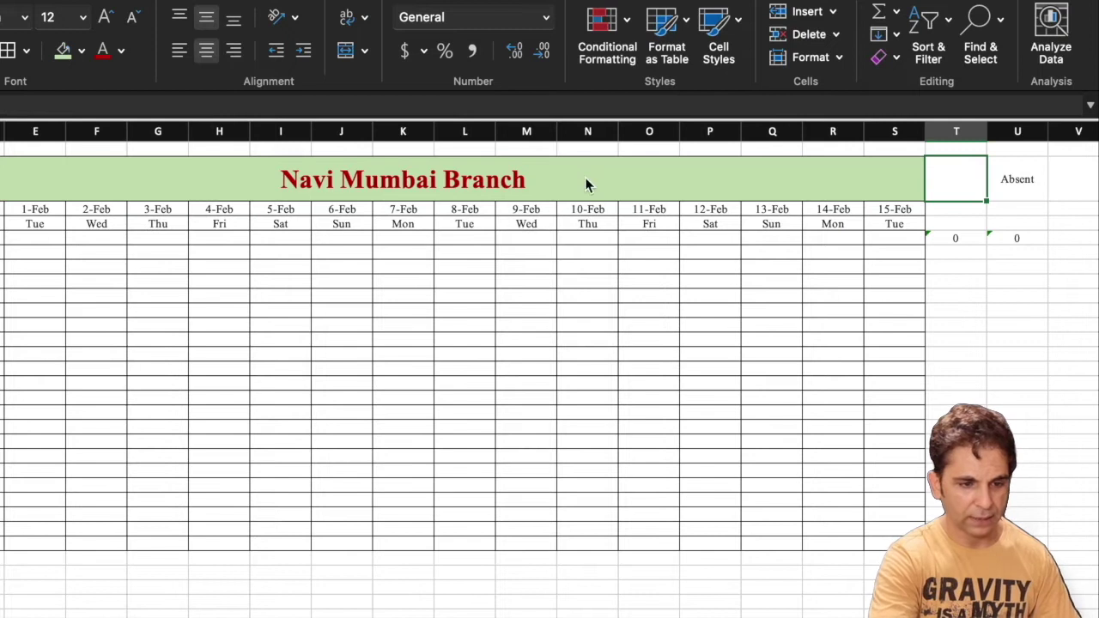
click(1016, 180)
key(Delete)
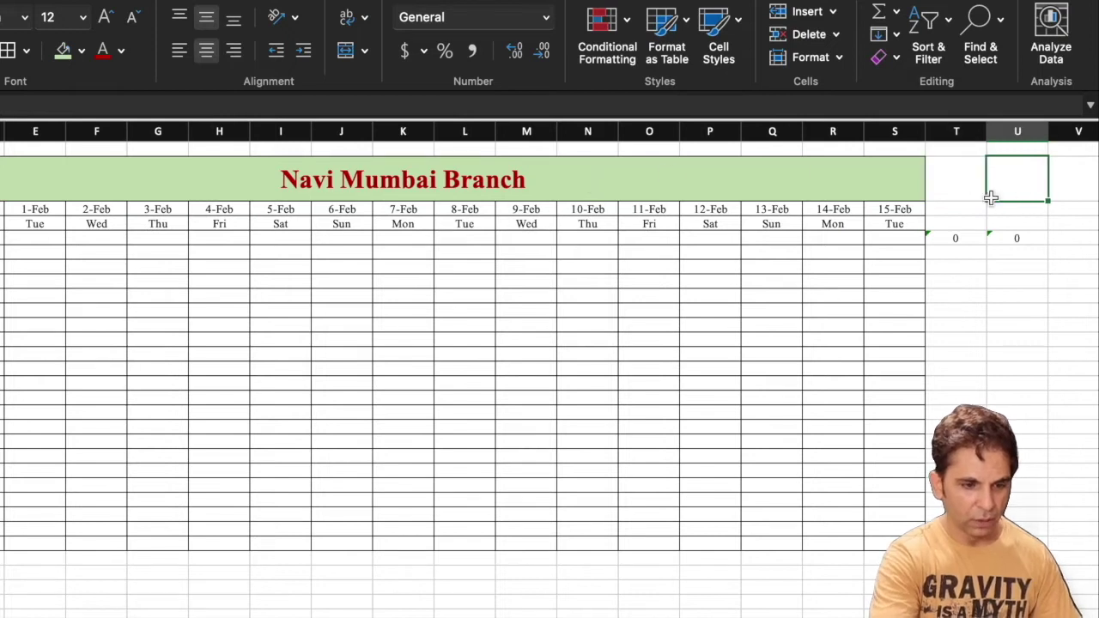
click(966, 210)
text(Present)
key(Return)
Re-merge and centre the Navi Mumbai title across columns C through U
click(941, 175)
drag(942, 175, 1017, 177)
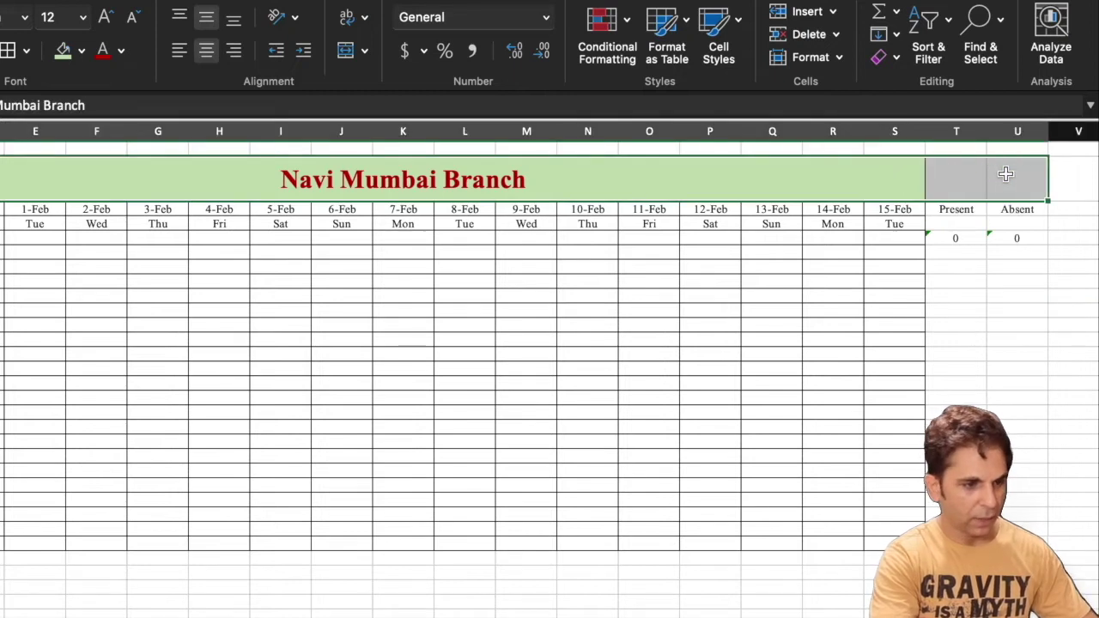
click(344, 52)
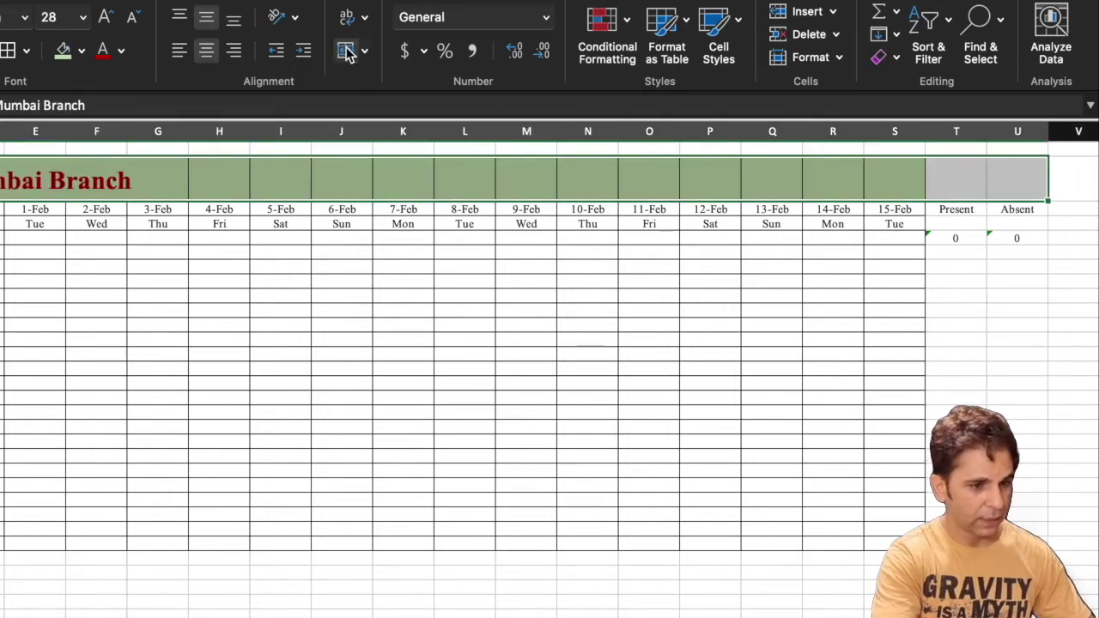
click(344, 53)
click(956, 210)
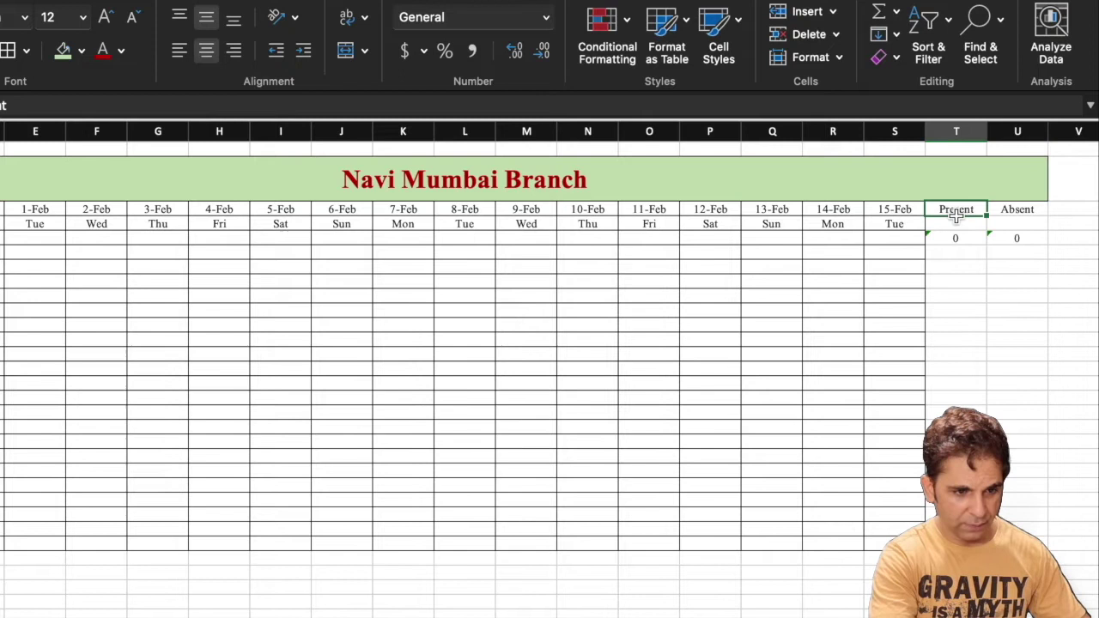
Merge and centre the Present and Absent headings each over rows 3–4
drag(955, 214, 956, 225)
click(344, 50)
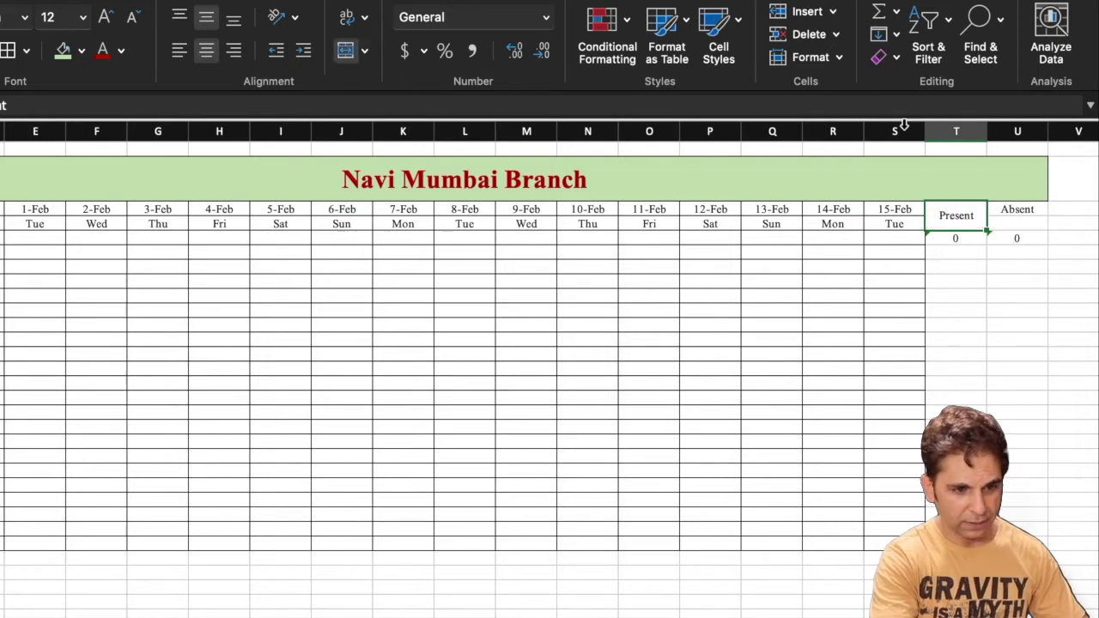
drag(1023, 211, 1023, 229)
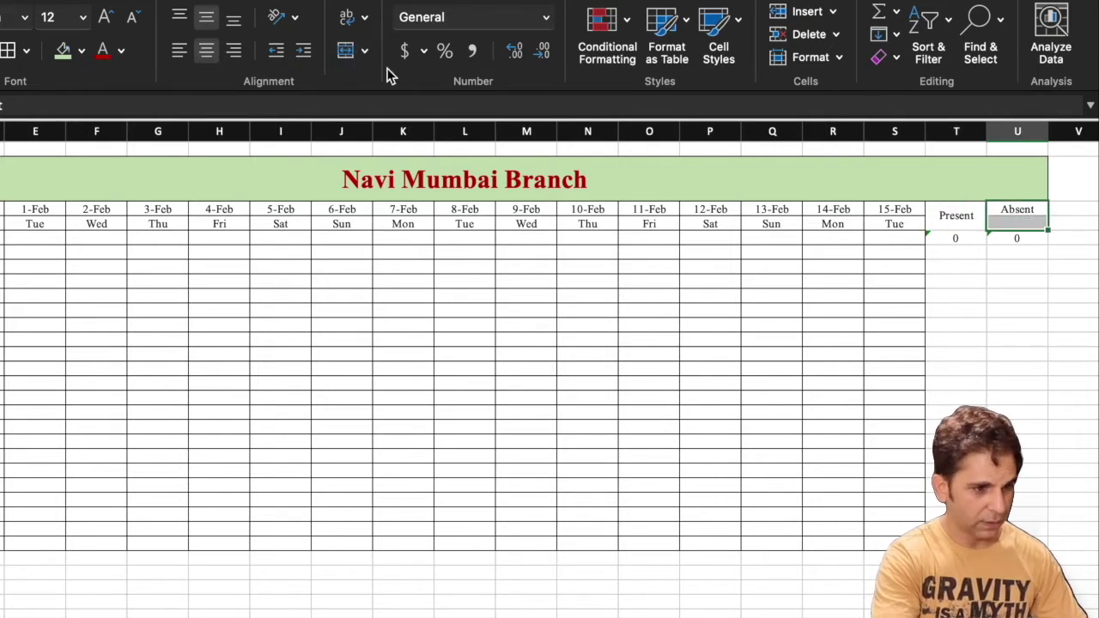
click(345, 50)
drag(894, 215, 1021, 525)
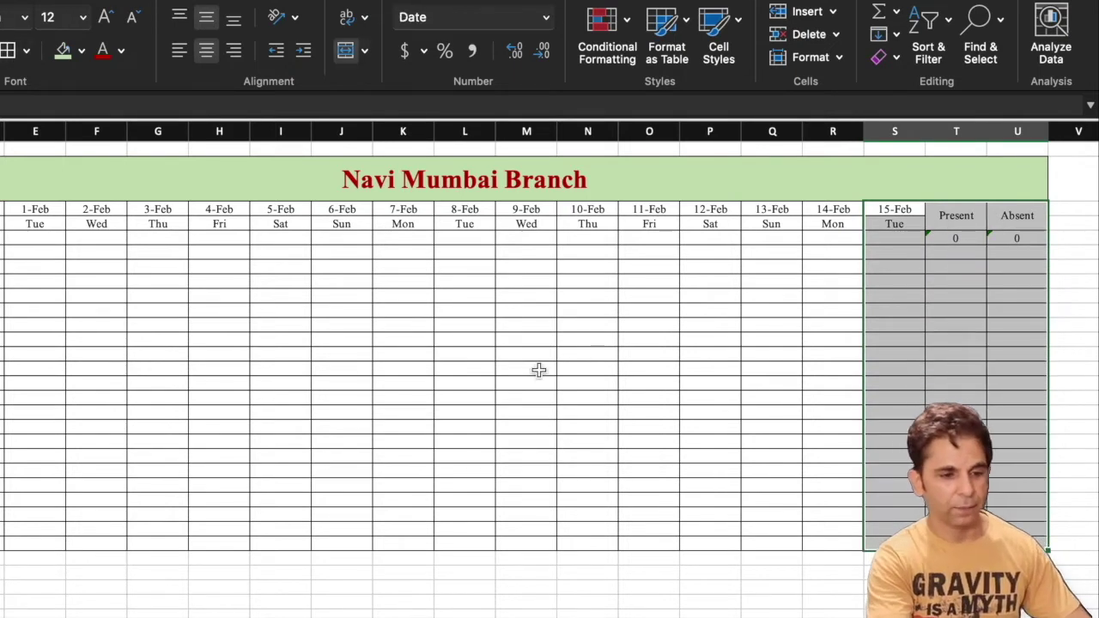
click(855, 345)
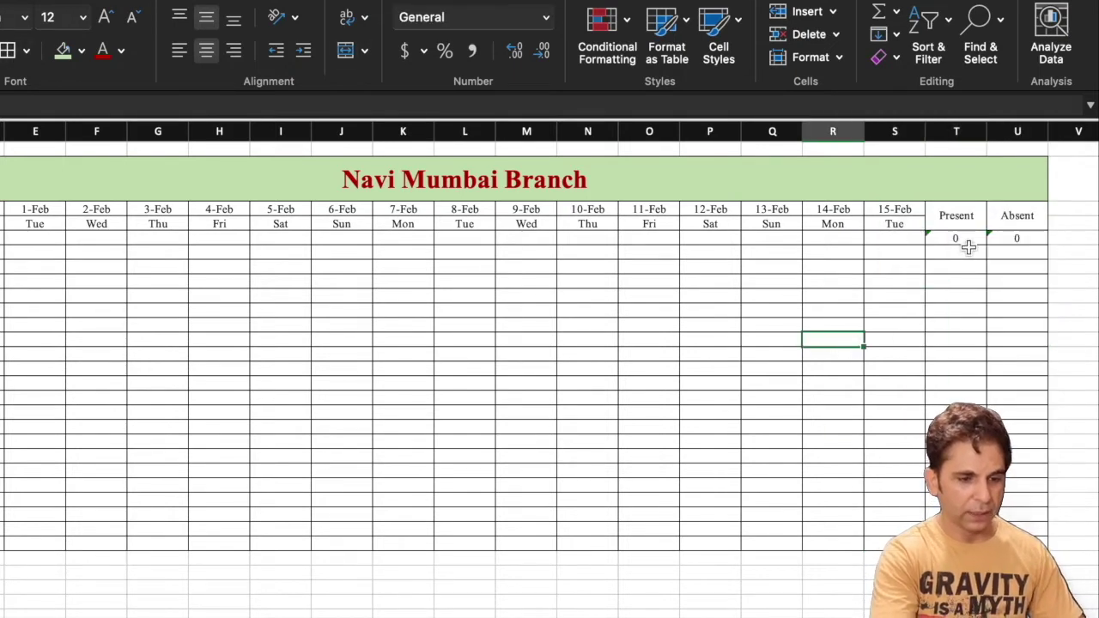
Mark employee A's attendance for 1–5 Feb as P, P, A, A, A
click(35, 241)
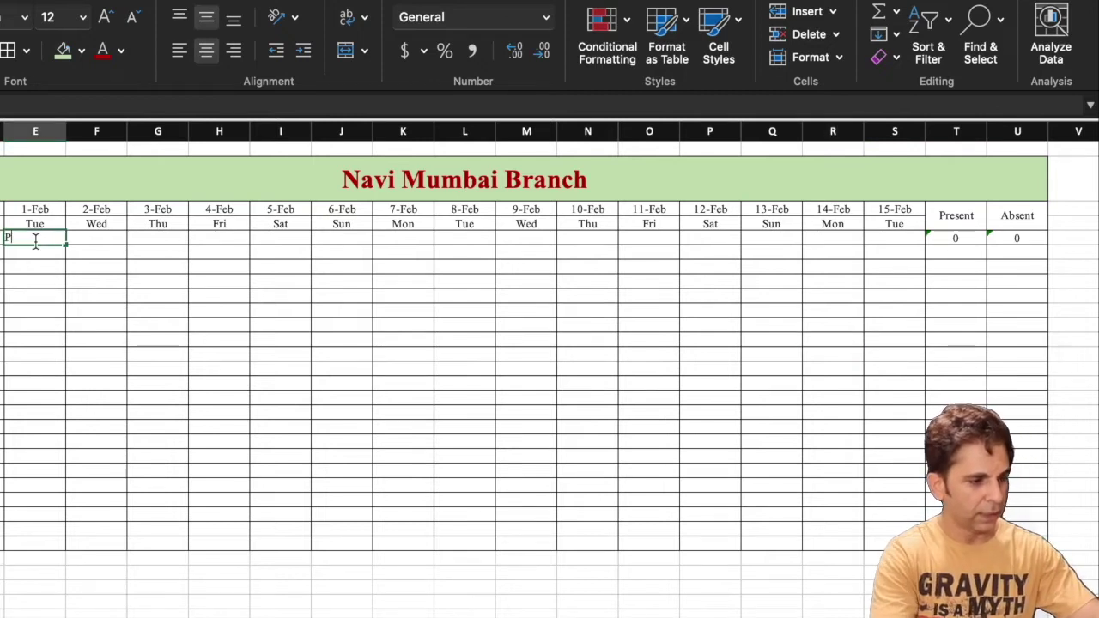
key(Tab)
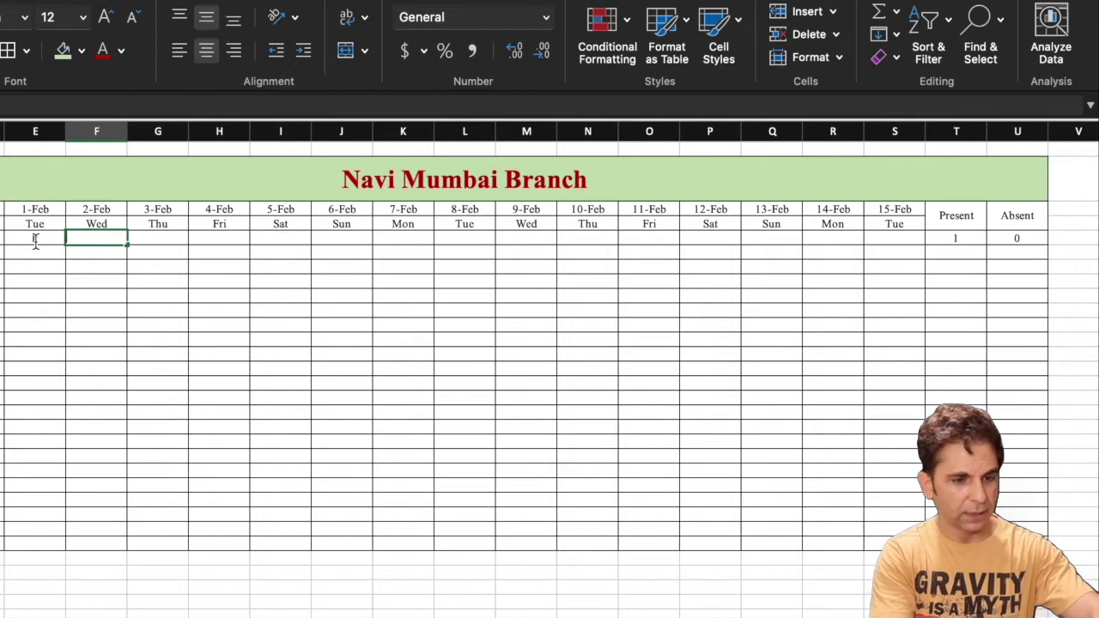
text(P)
key(Tab)
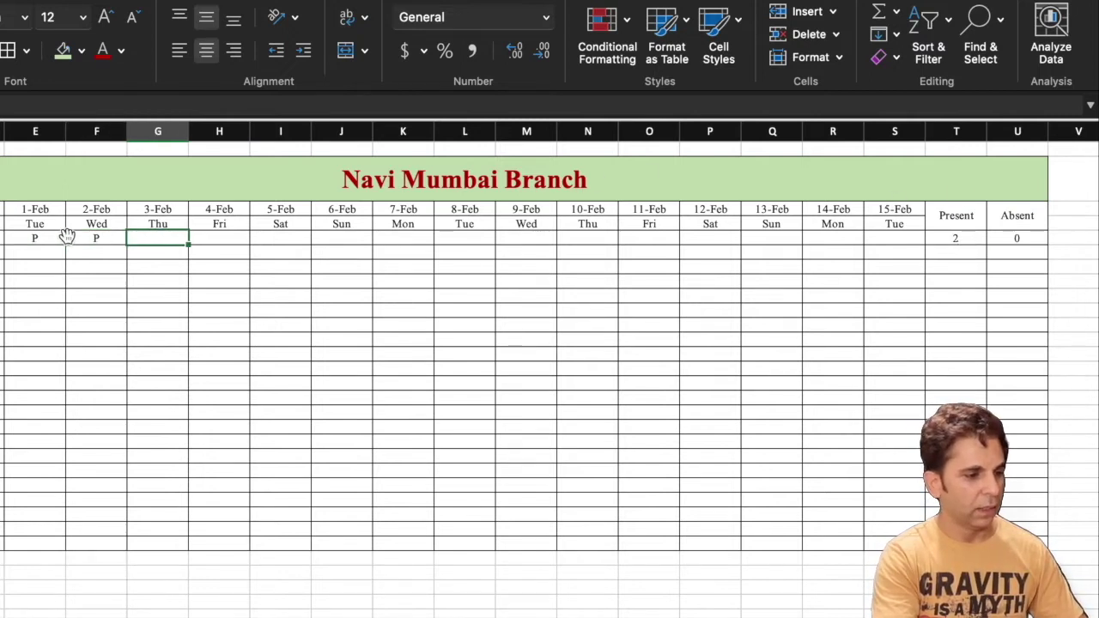
text(A)
key(Tab)
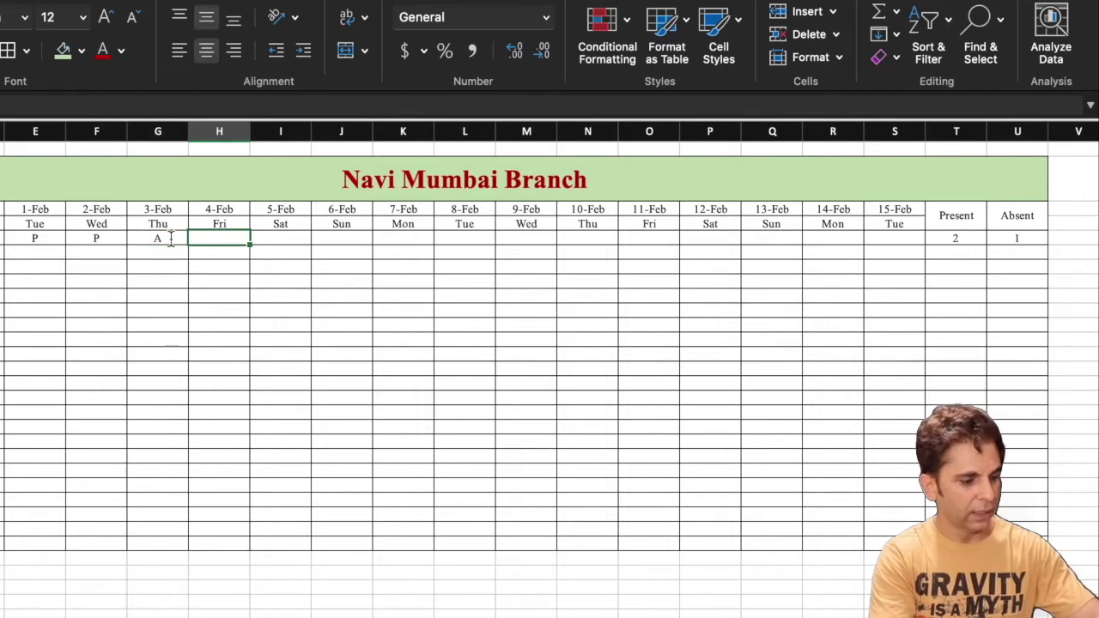
text(A)
key(Tab)
key(Tab)
text(A)
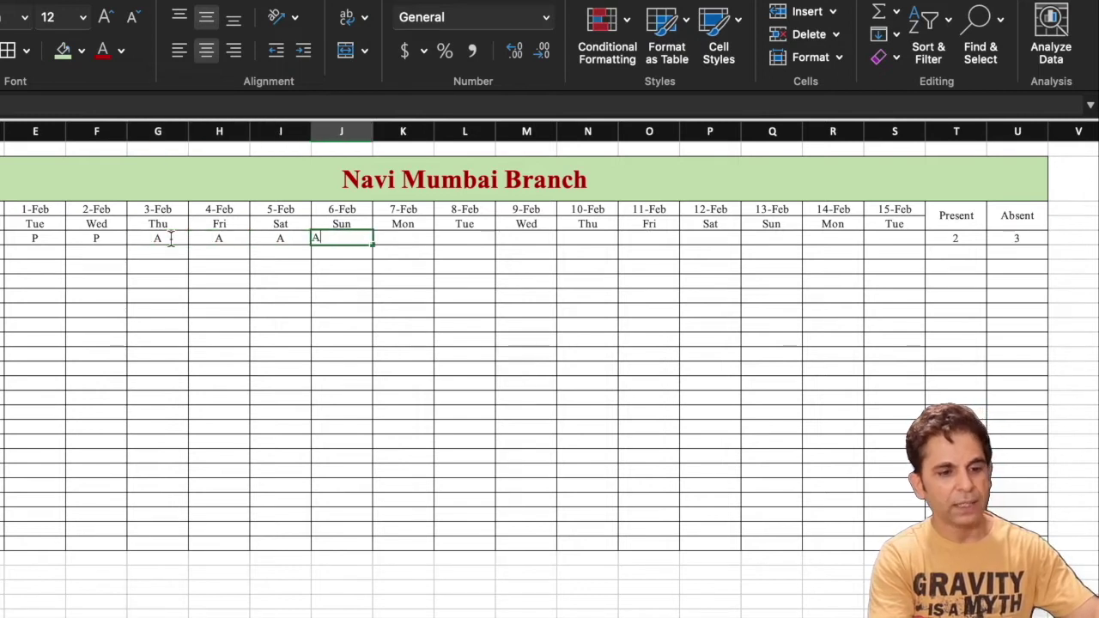
key(Tab)
key(Tab)
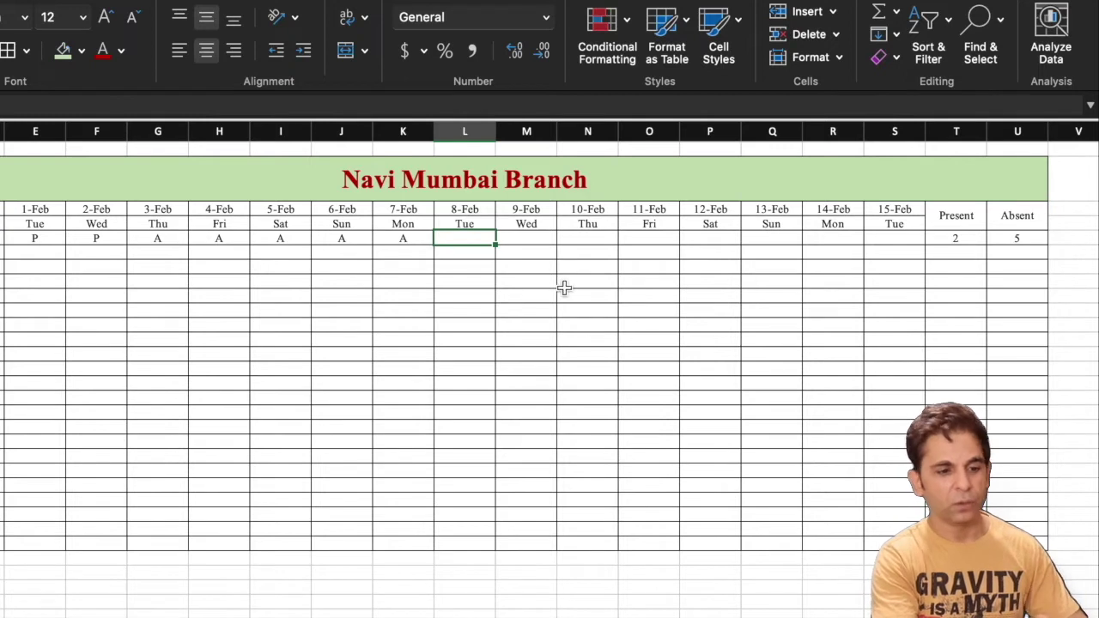
Copy the Present and Absent formulas down all rows and test with P and A marks
mouse_move(954, 239)
mouse_down()
mouse_move(1004, 238)
mouse_move(1050, 546)
mouse_up()
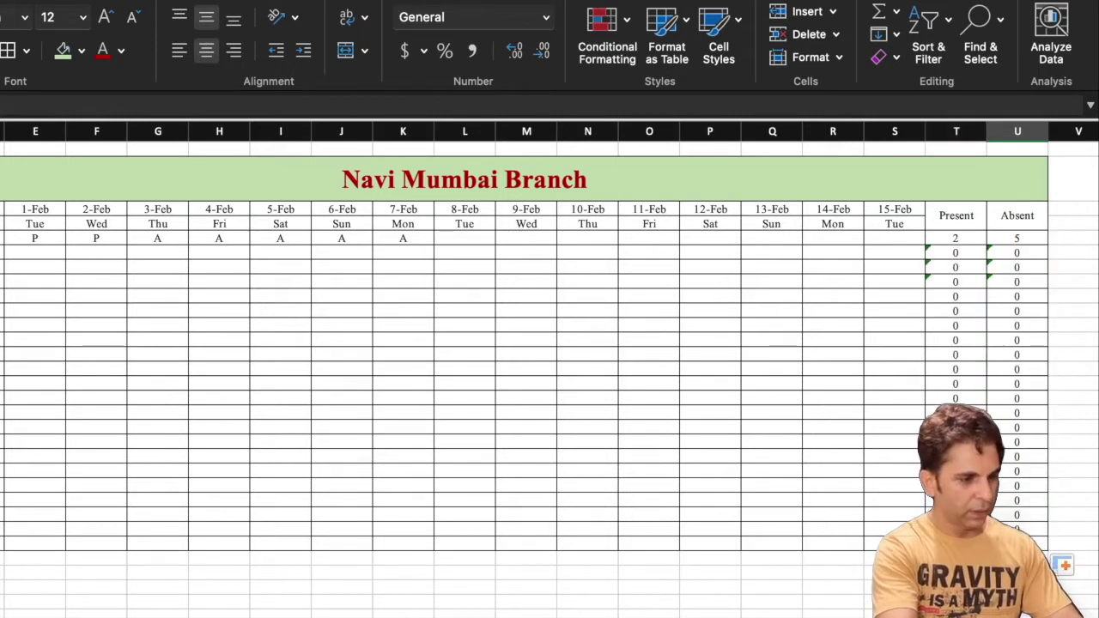
click(205, 359)
text(P)
key(Tab)
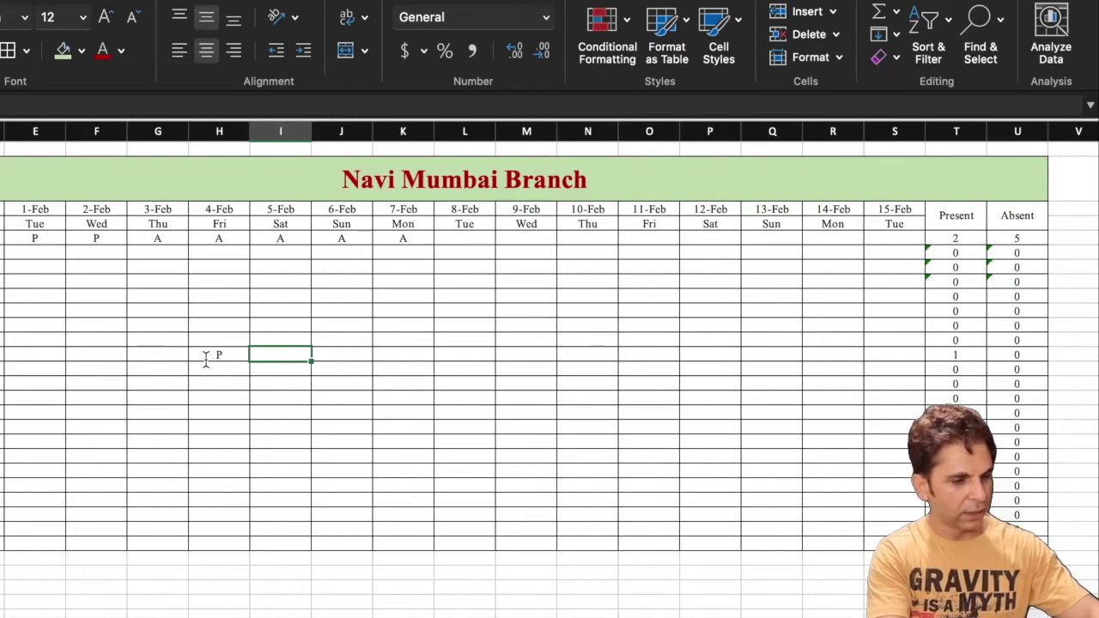
text(A)
key(Tab)
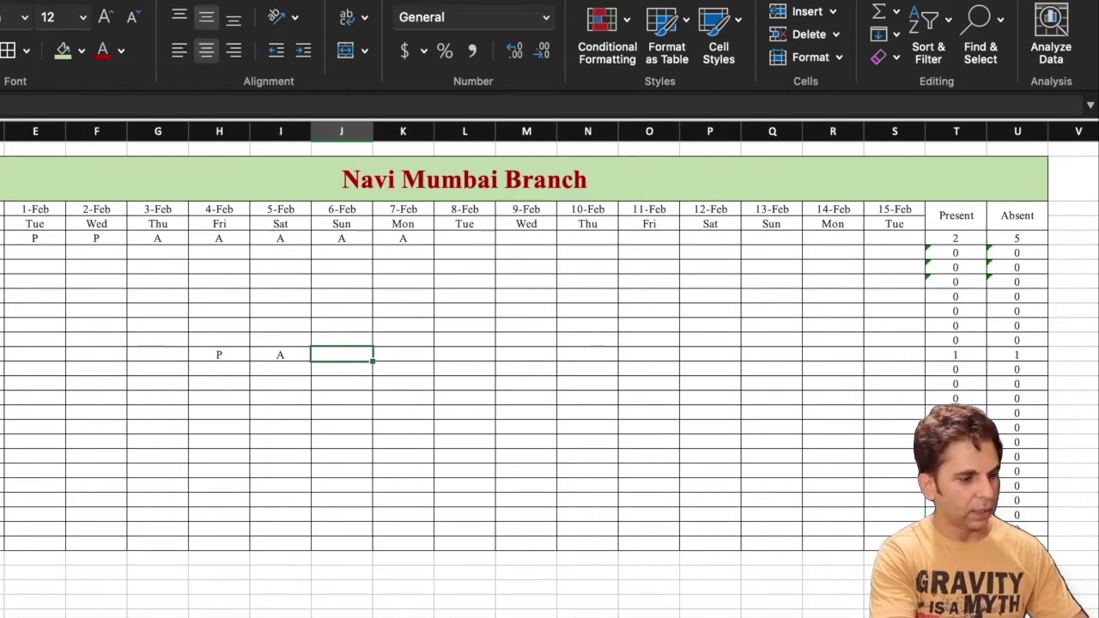
key(shift+space)
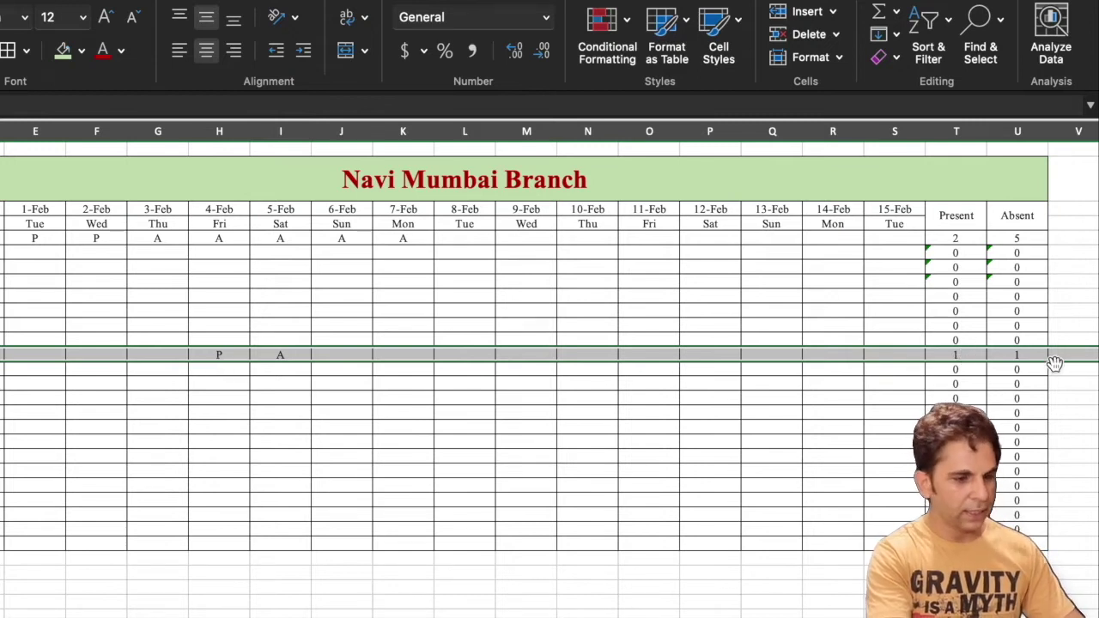
Delete the test marks and set employee A's 6-Feb mark to P
click(217, 352)
drag(258, 352, 267, 352)
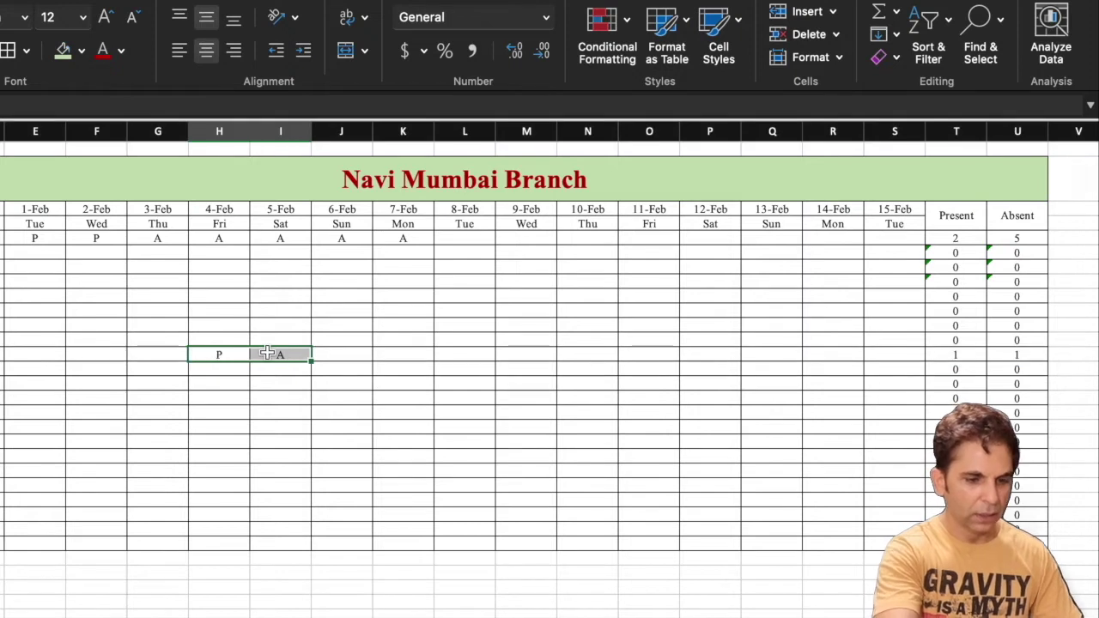
click(518, 355)
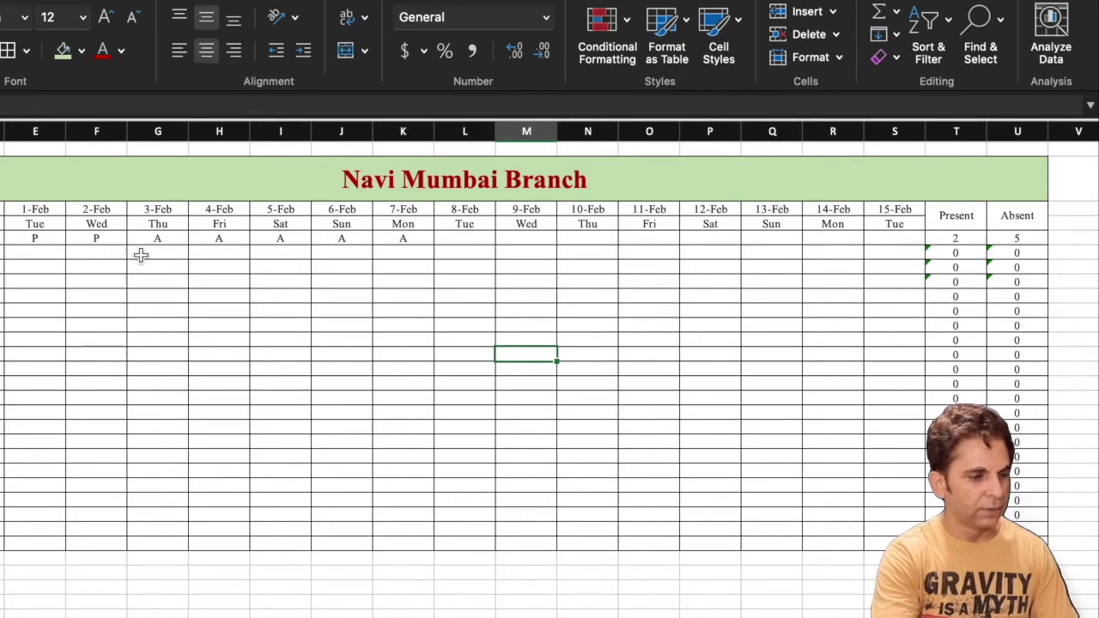
click(362, 242)
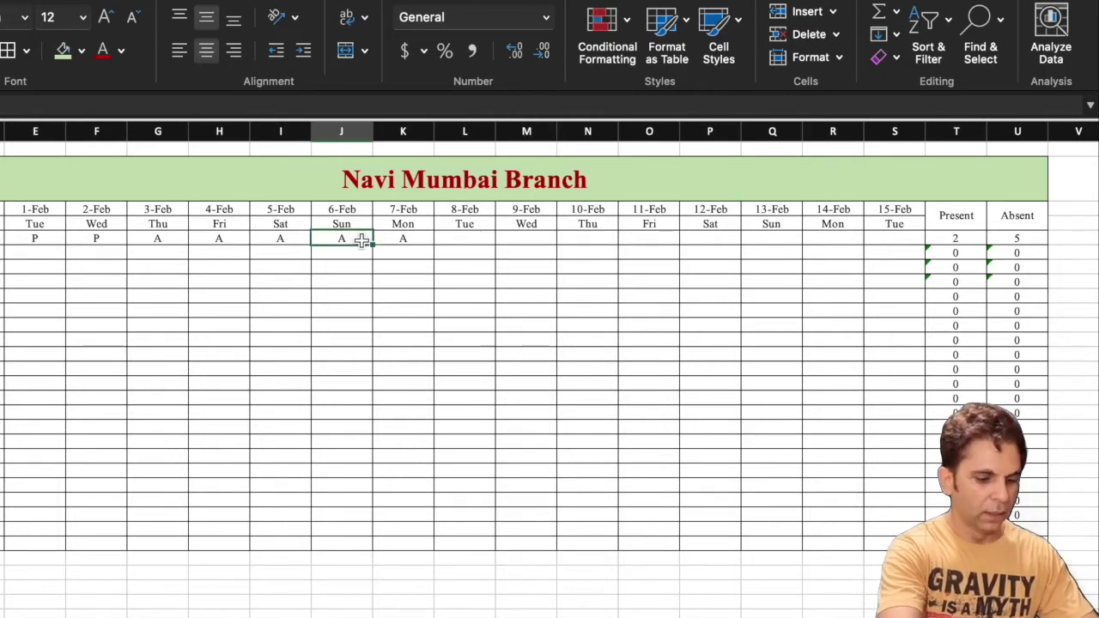
text(P)
click(427, 276)
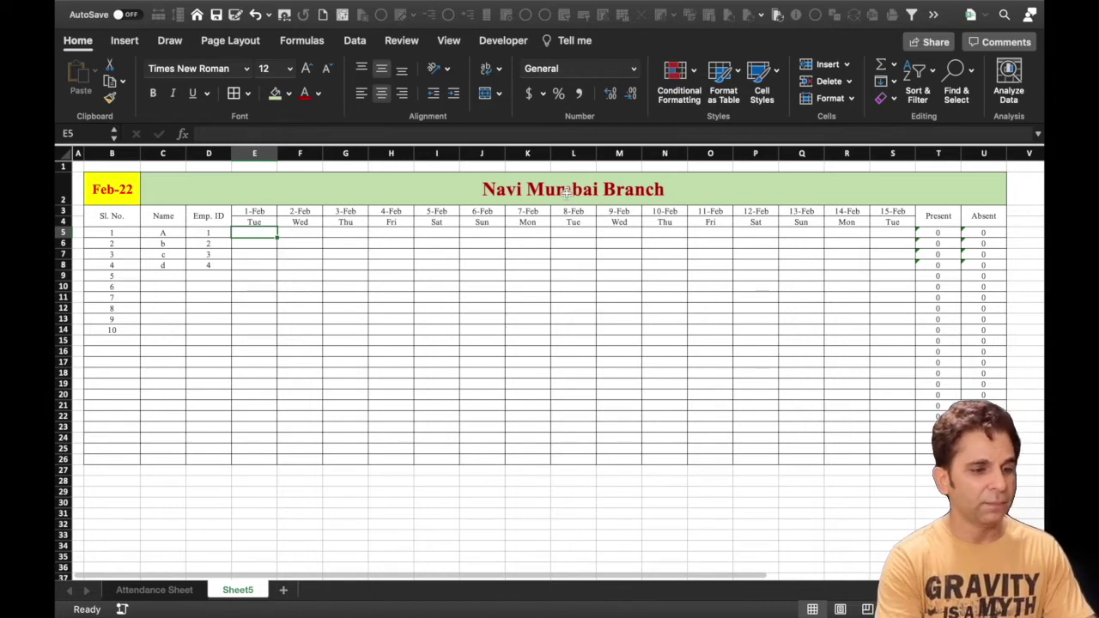
Start a new Classic-style conditional formatting rule that uses a formula
click(697, 72)
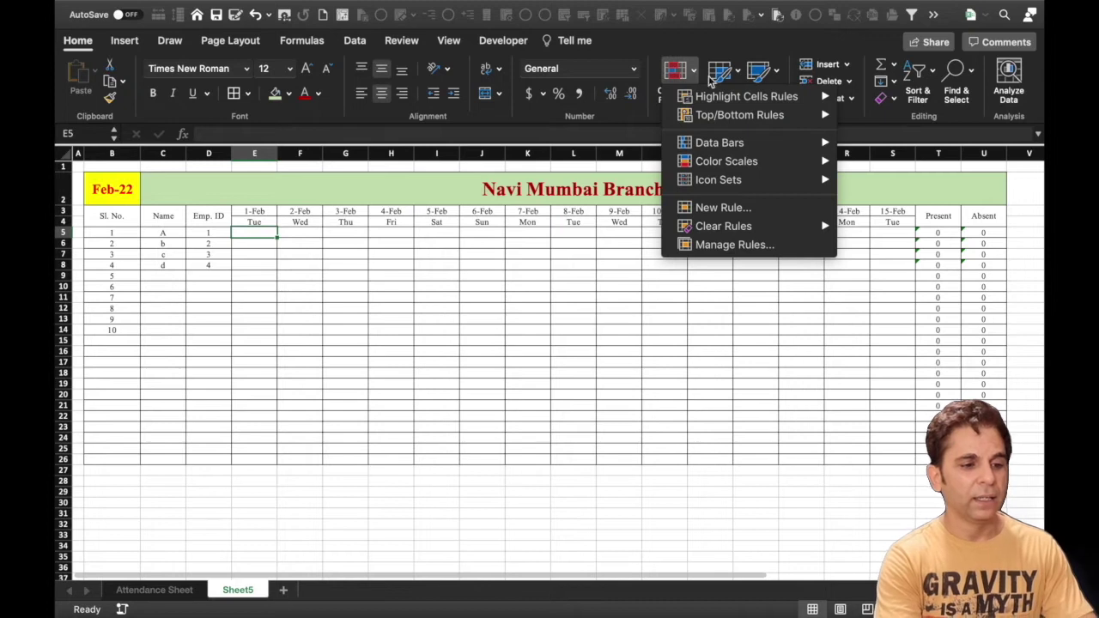
click(736, 214)
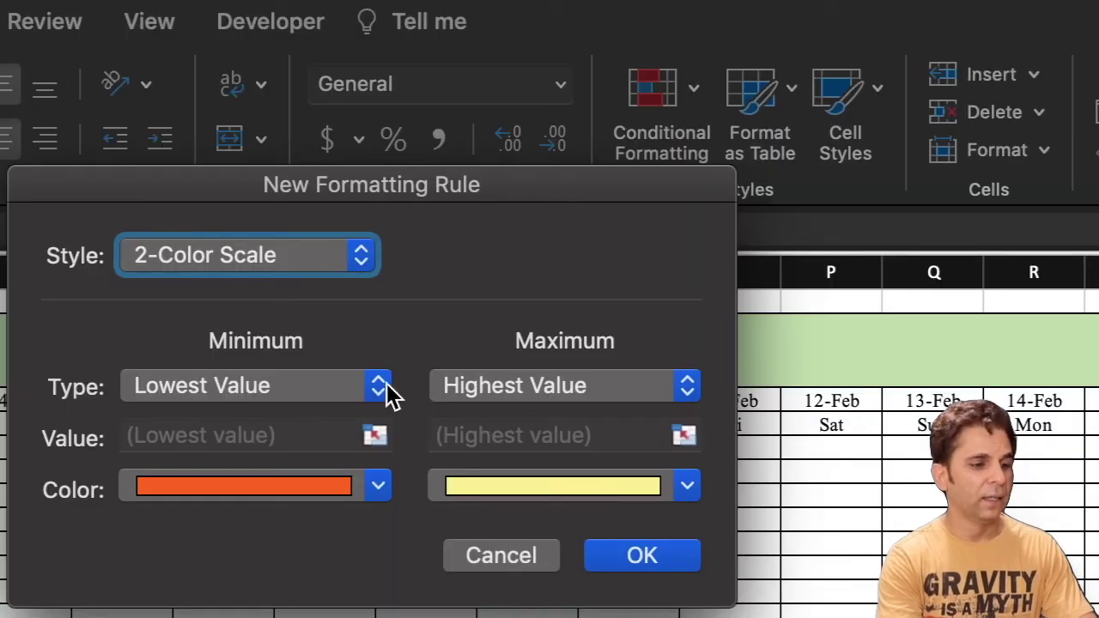
click(364, 267)
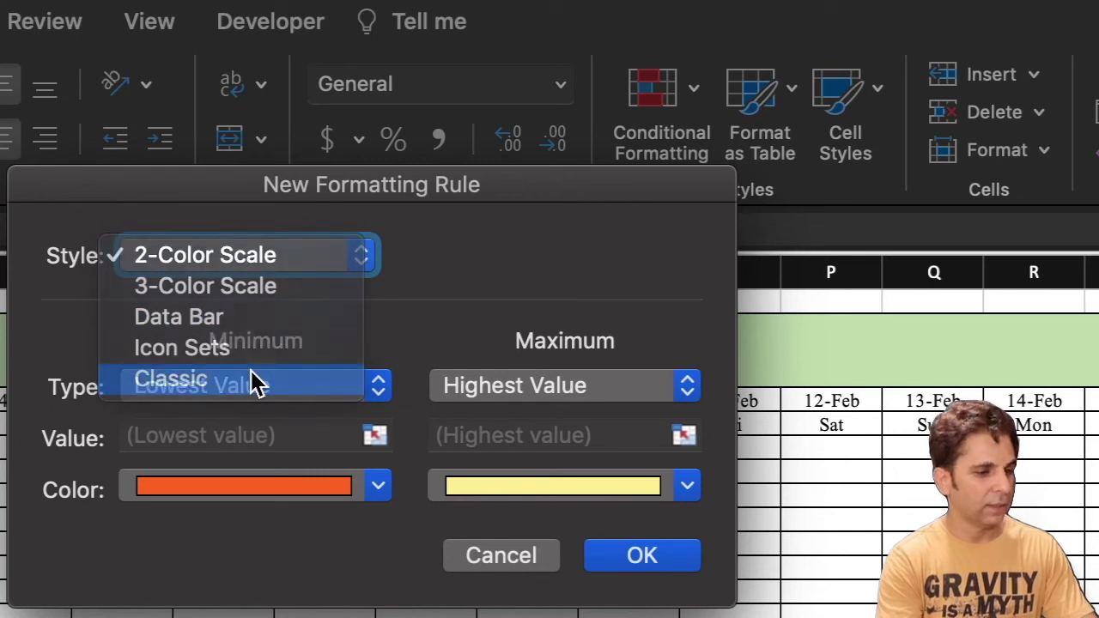
click(258, 382)
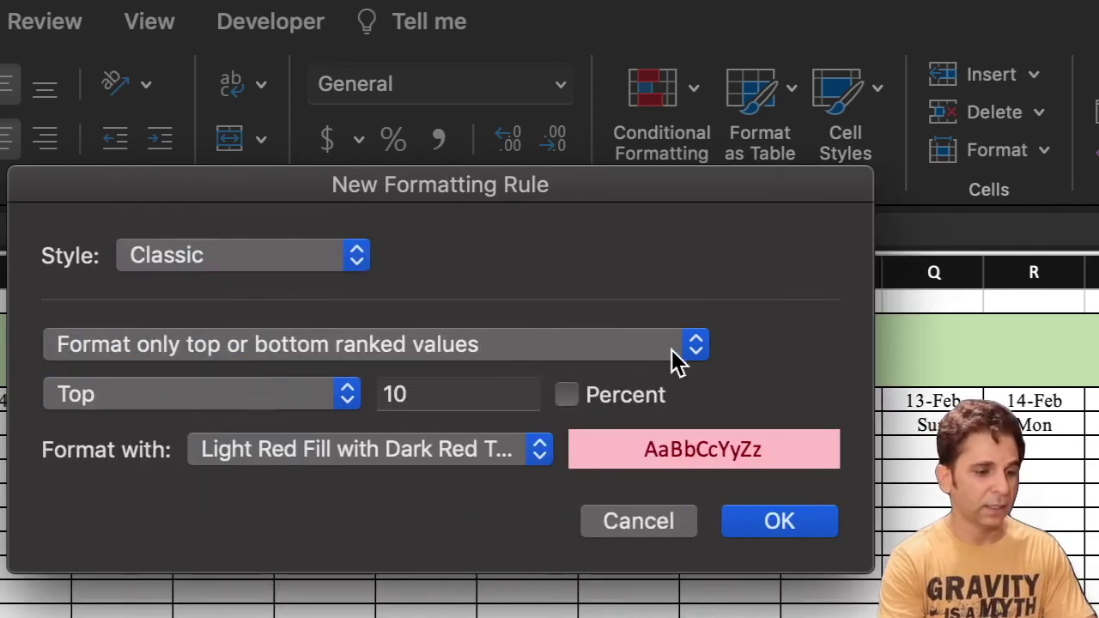
click(696, 350)
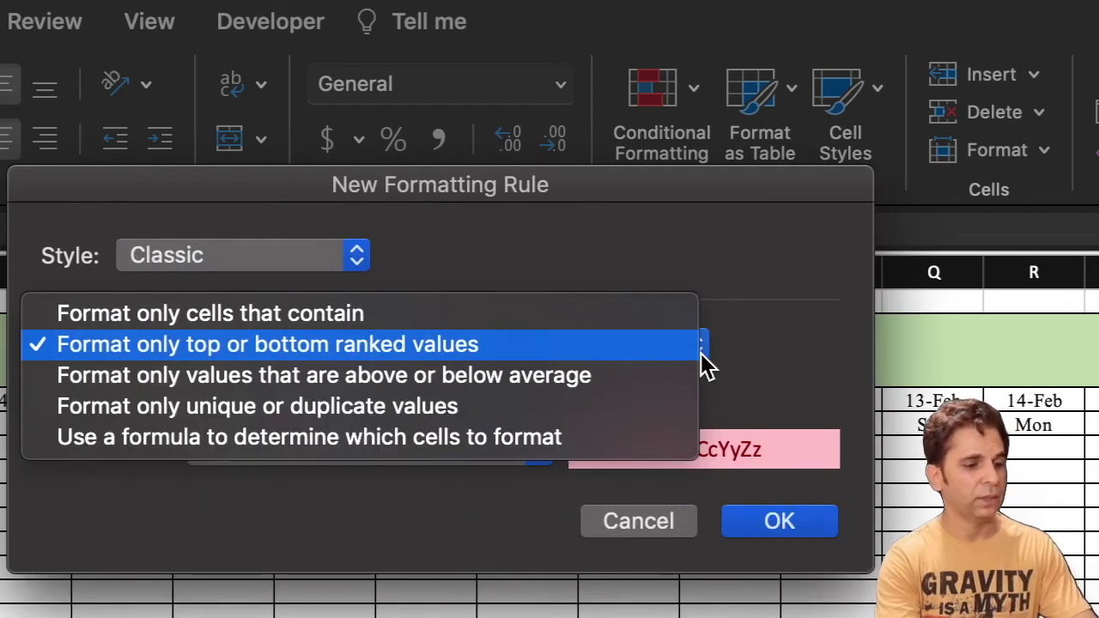
click(577, 436)
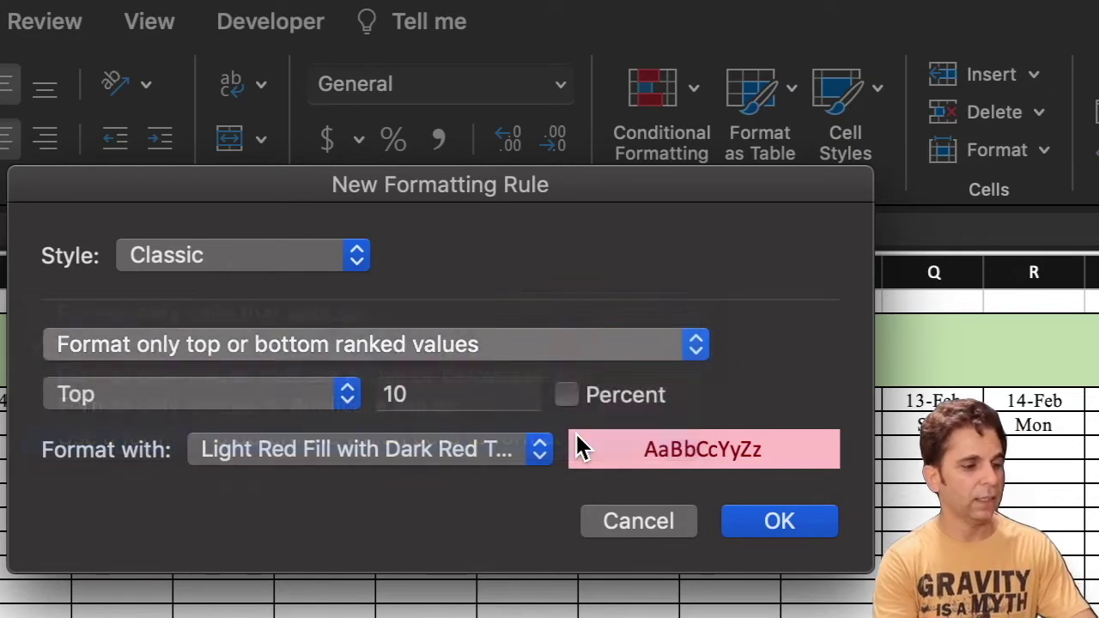
click(431, 390)
click(431, 391)
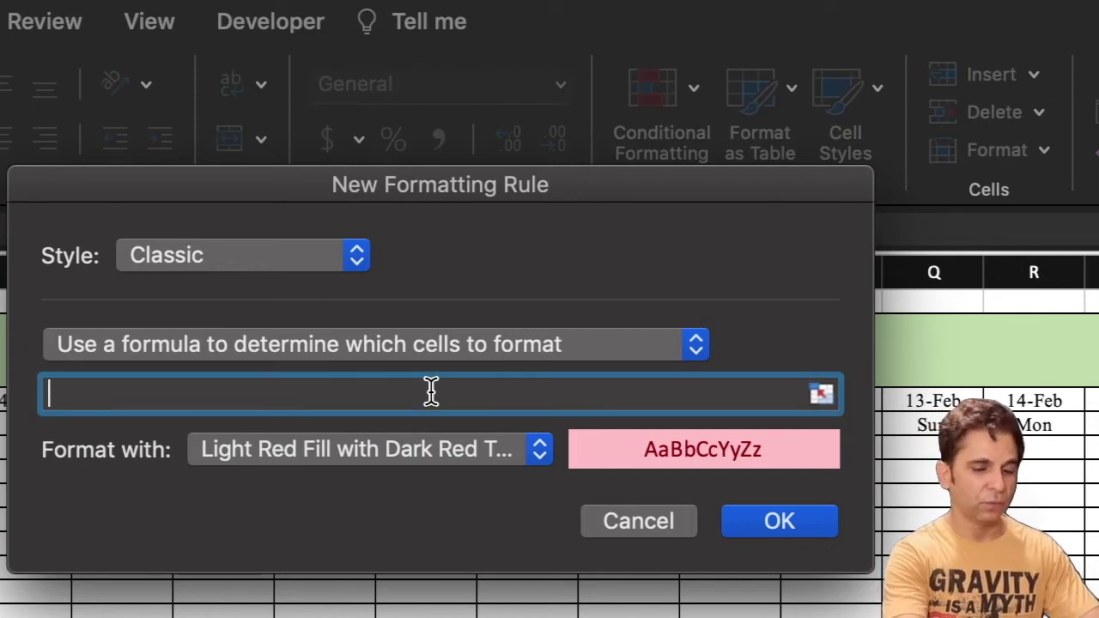
Enter the rule formula =E$4="SUN", locking only the row of the weekday heading
text(=)
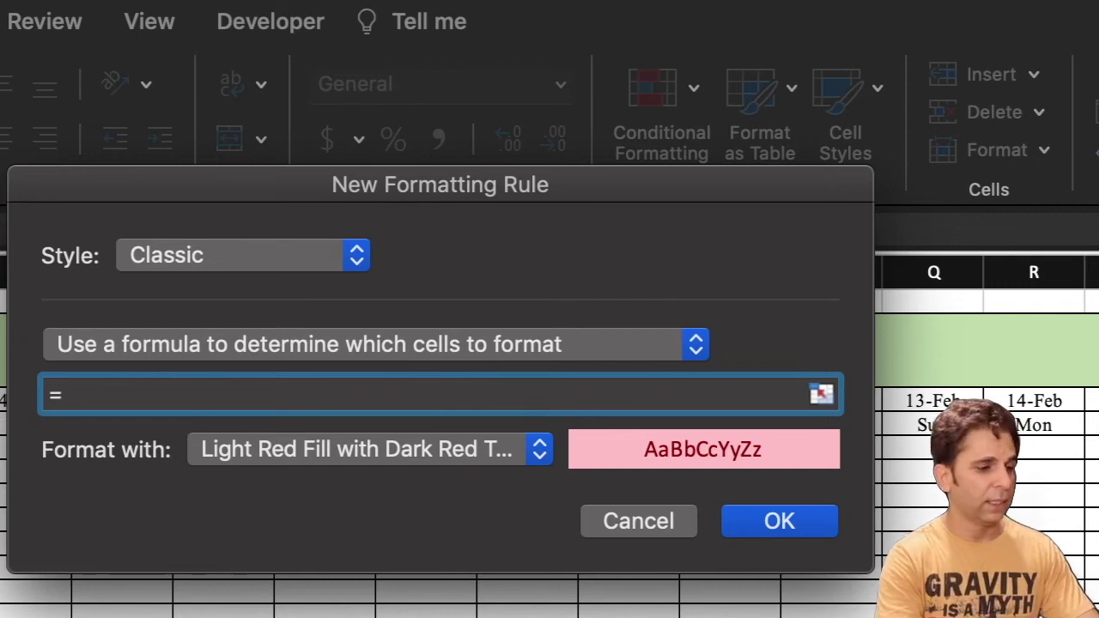
text($E$4)
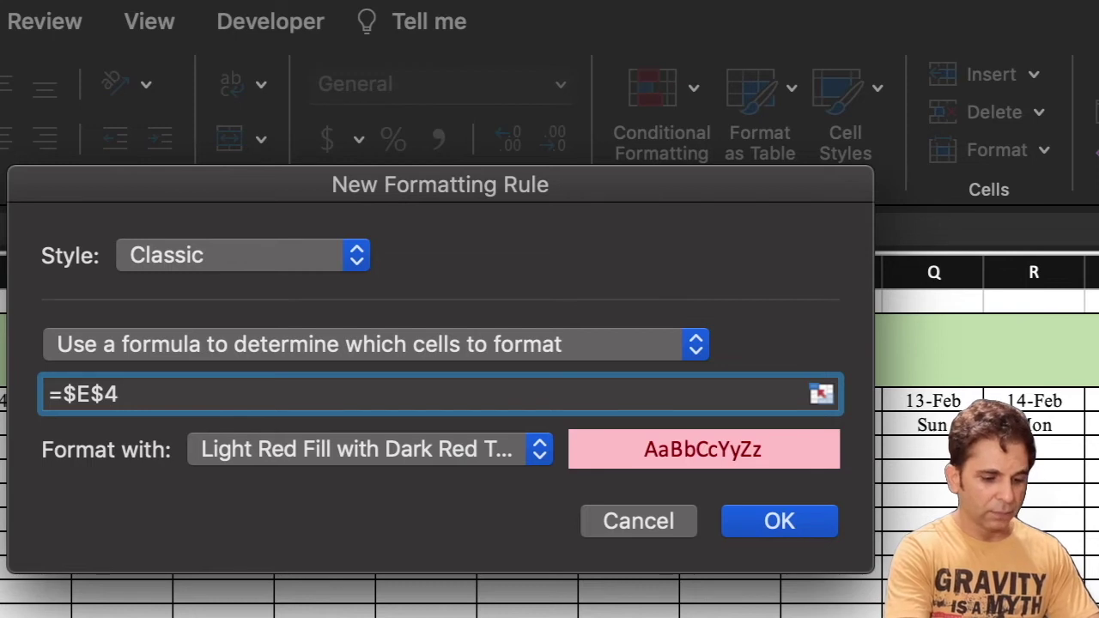
text(=)
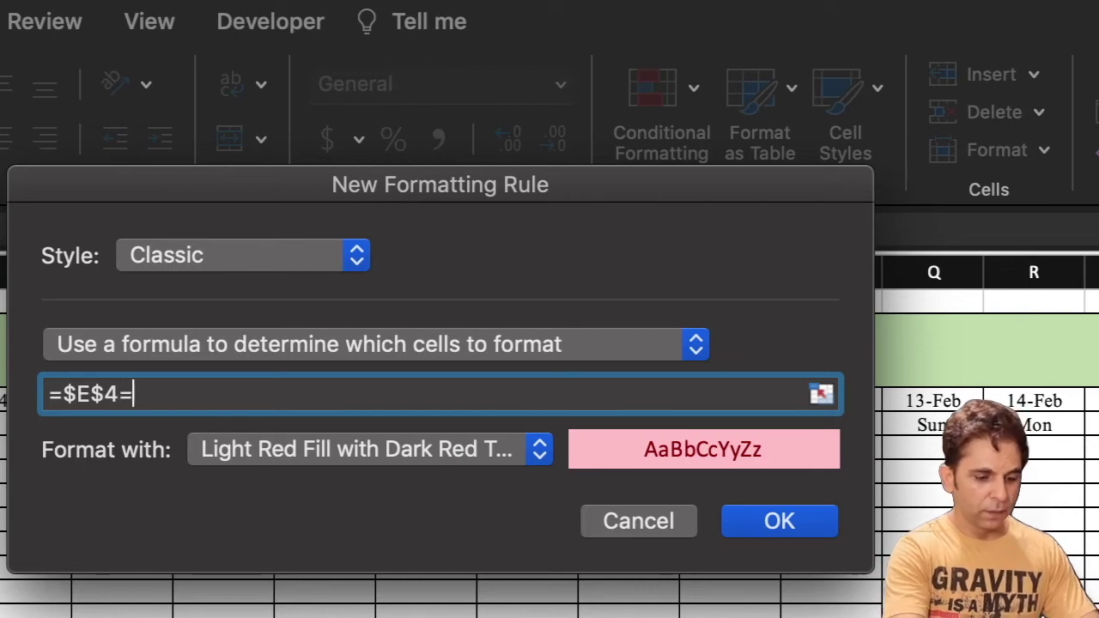
text("SUN)
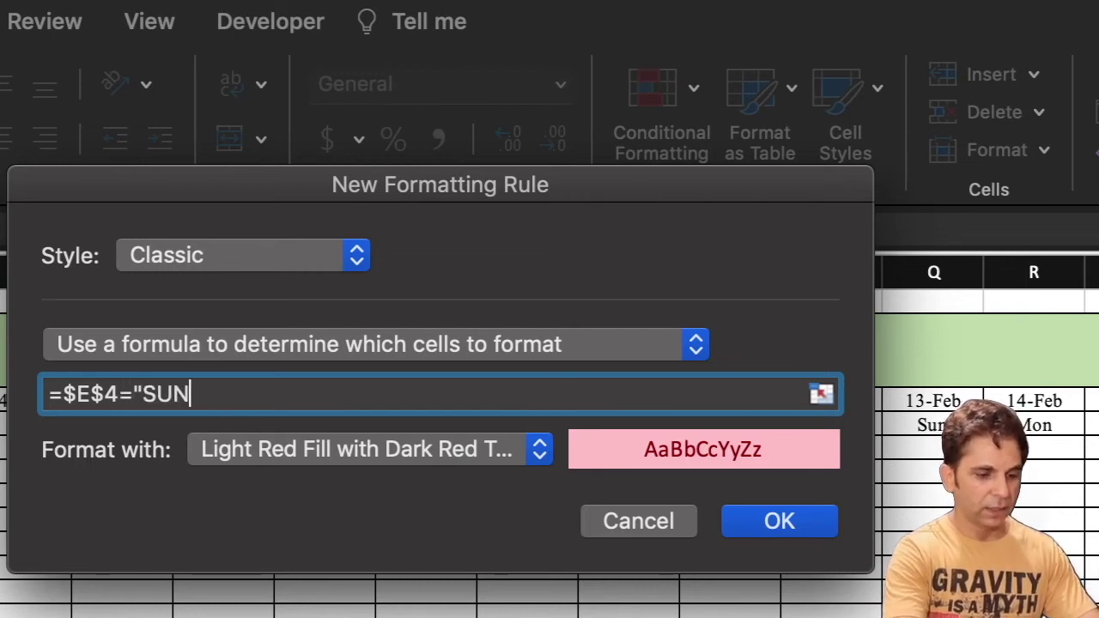
text(")
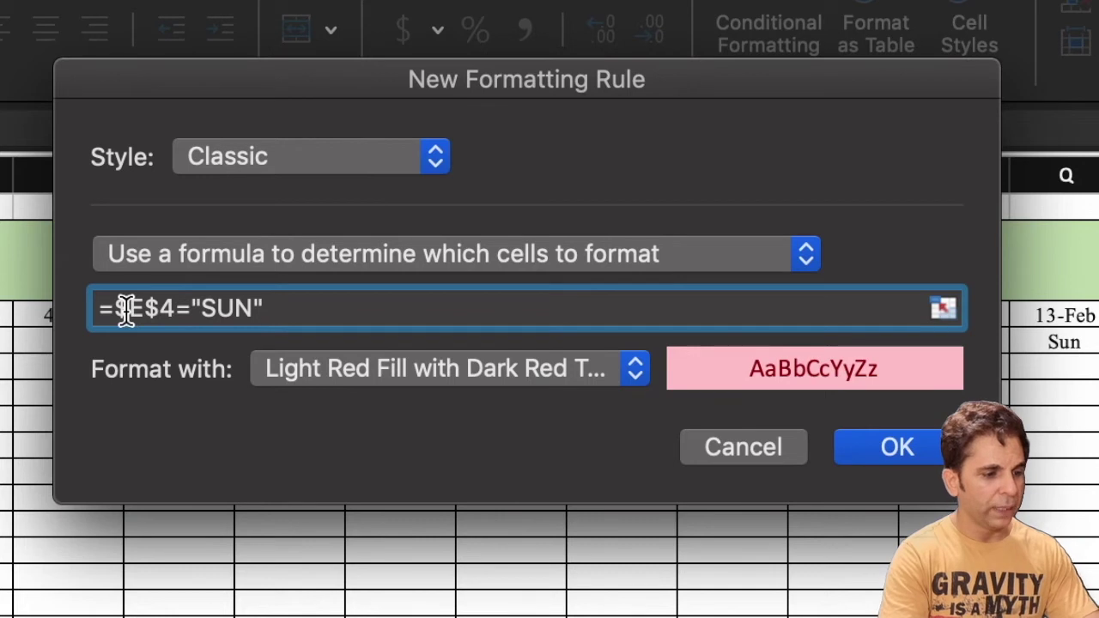
click(126, 311)
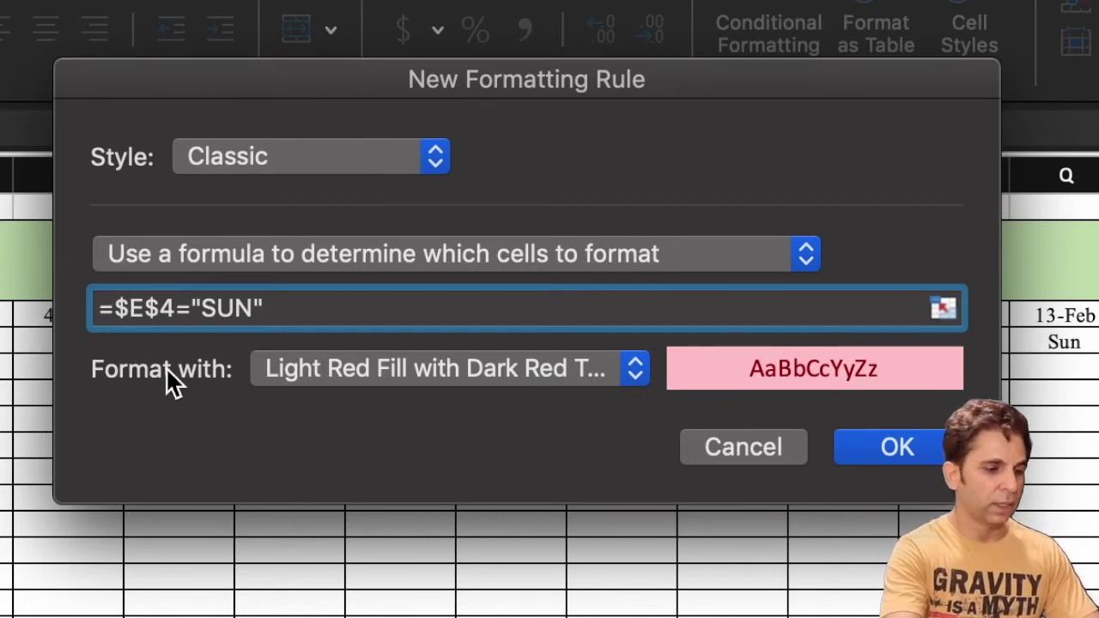
key(BackSpace)
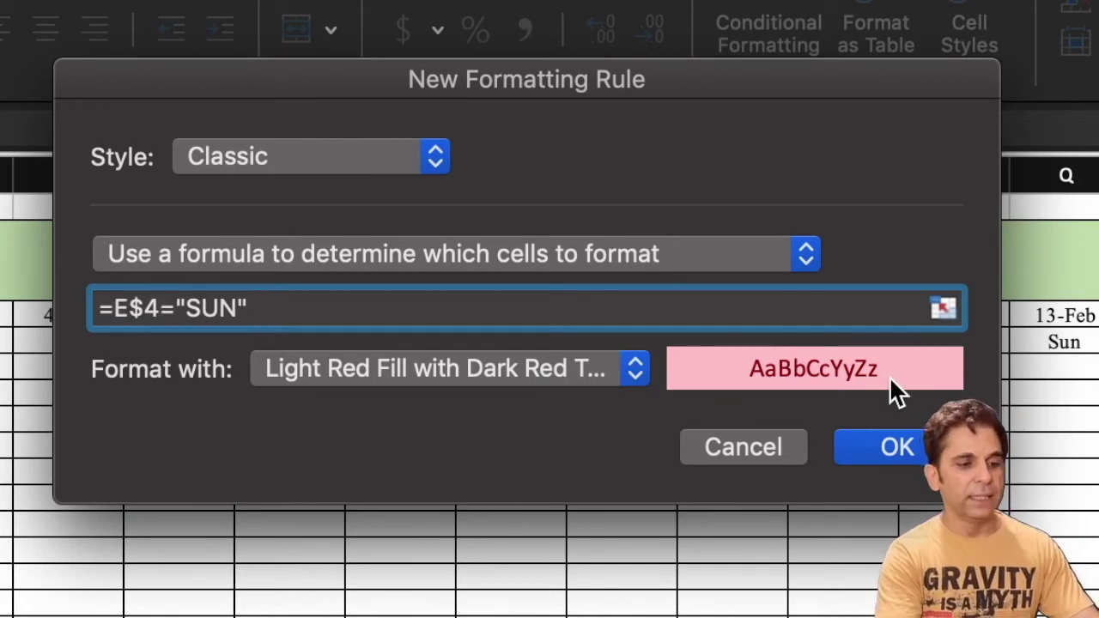
click(635, 371)
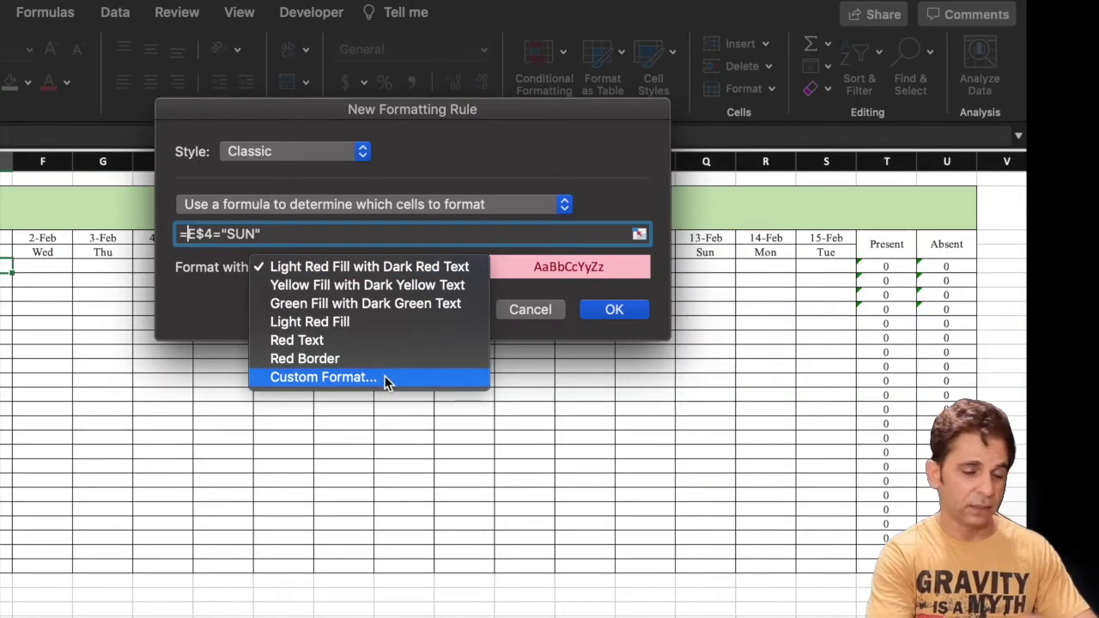
Give the SUN rule a custom format of red fill with yellow font and save it
click(384, 378)
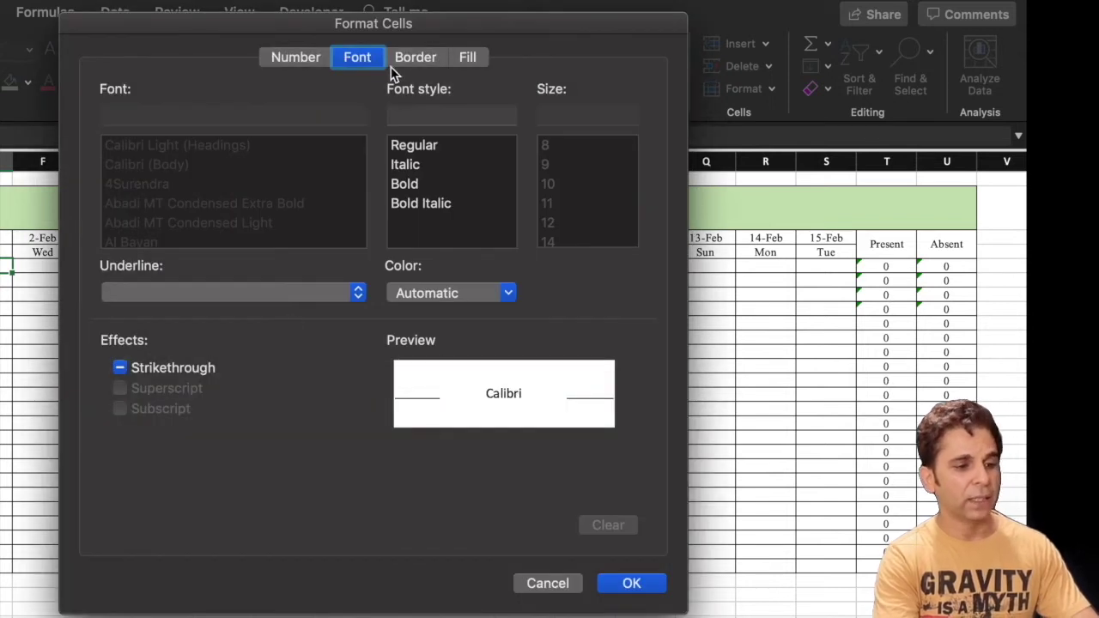
click(472, 58)
click(313, 136)
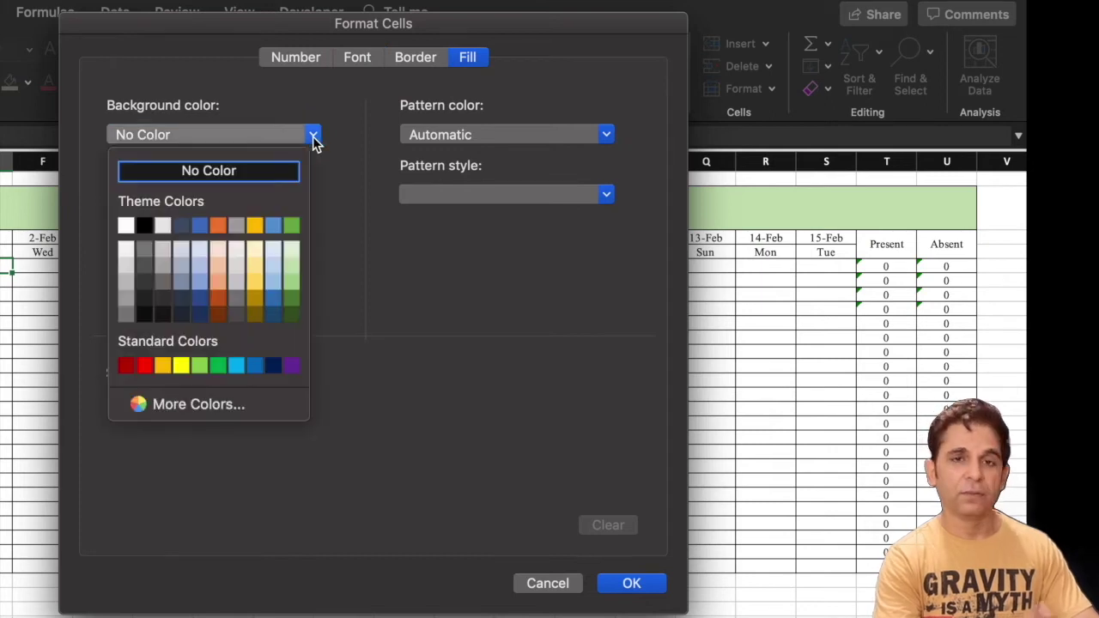
click(144, 366)
click(371, 58)
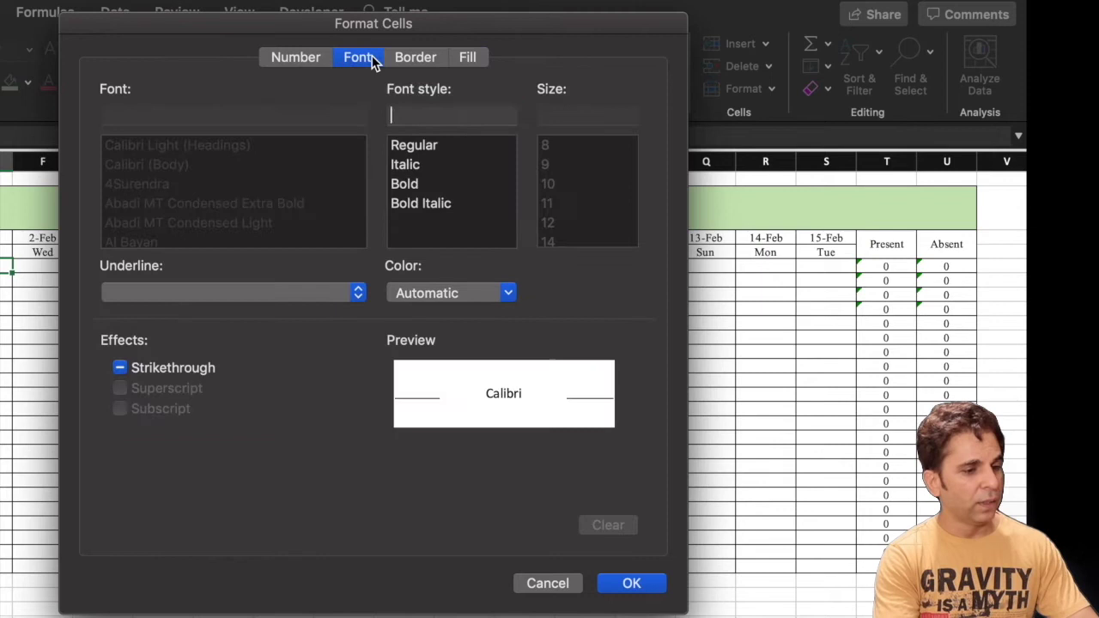
click(508, 293)
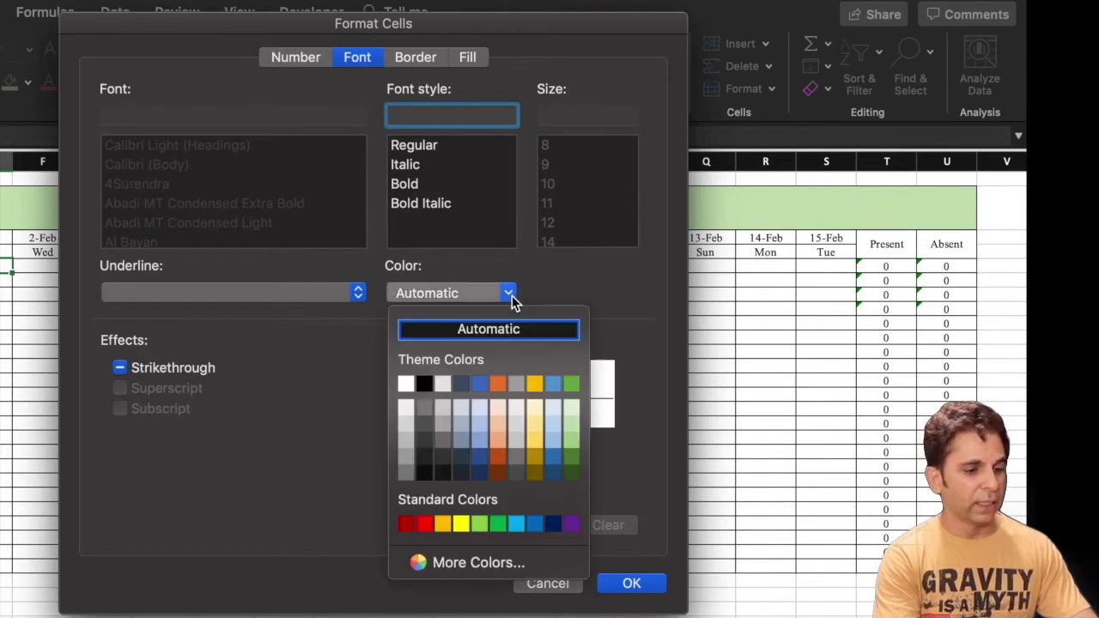
click(461, 524)
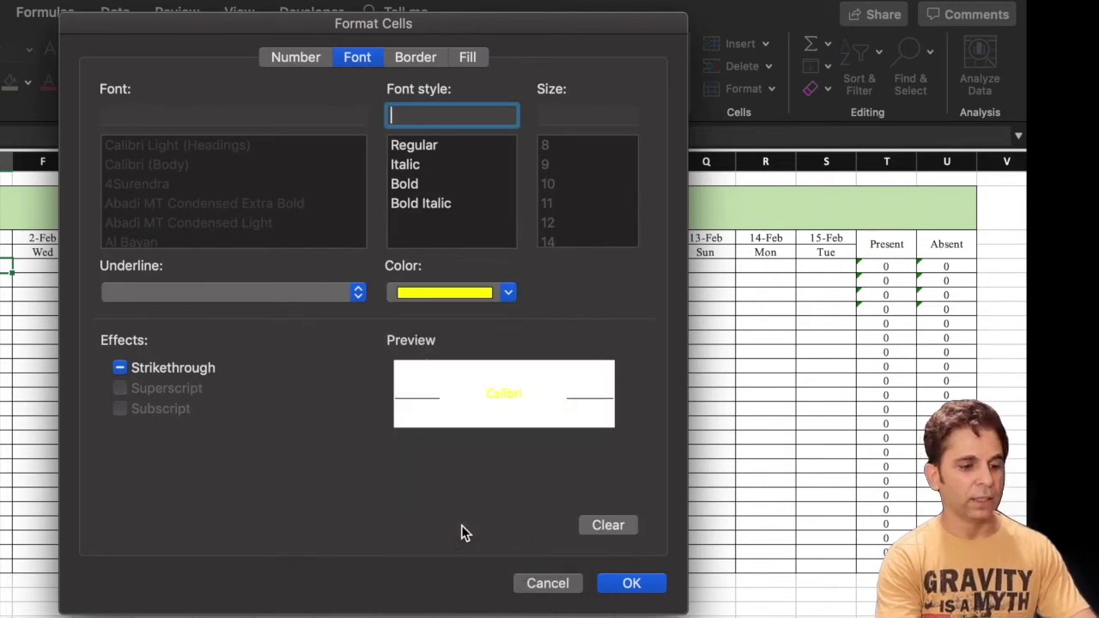
click(637, 583)
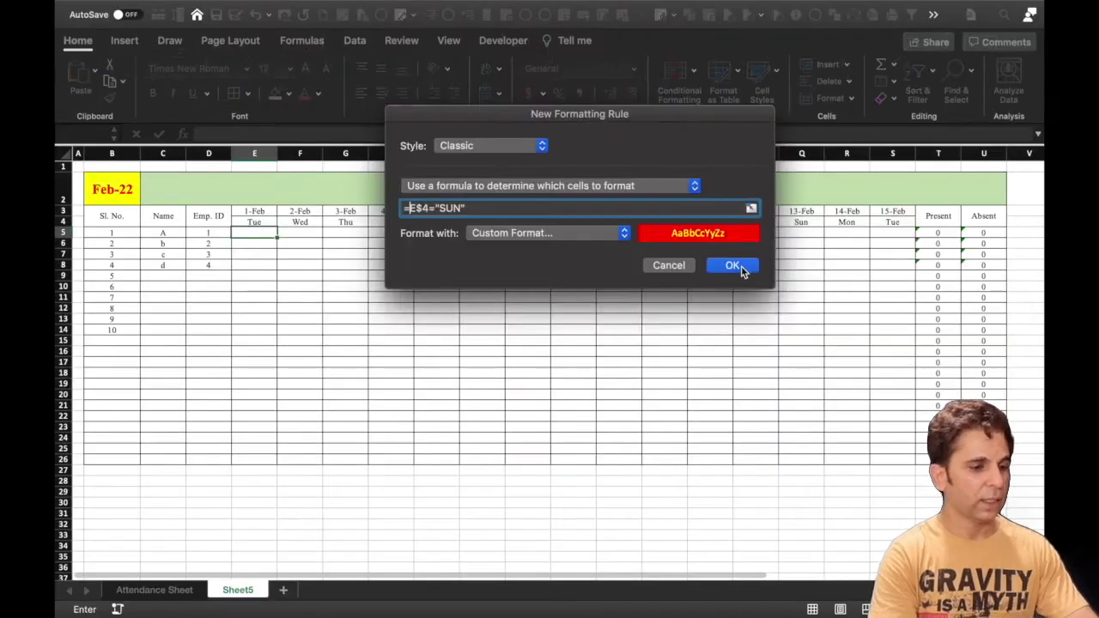
click(626, 315)
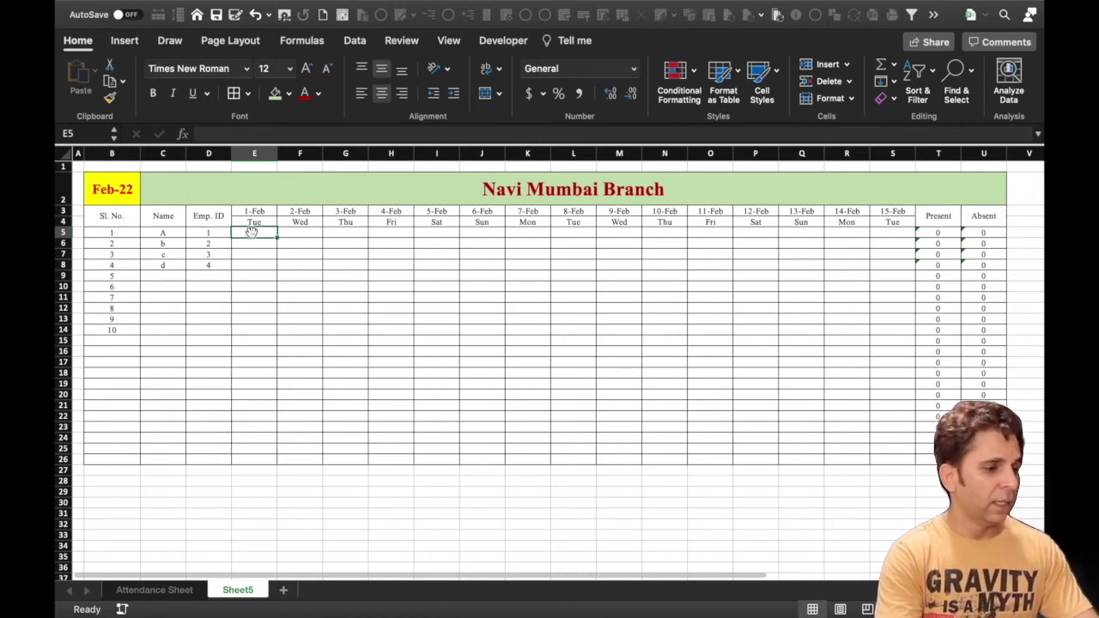
click(110, 97)
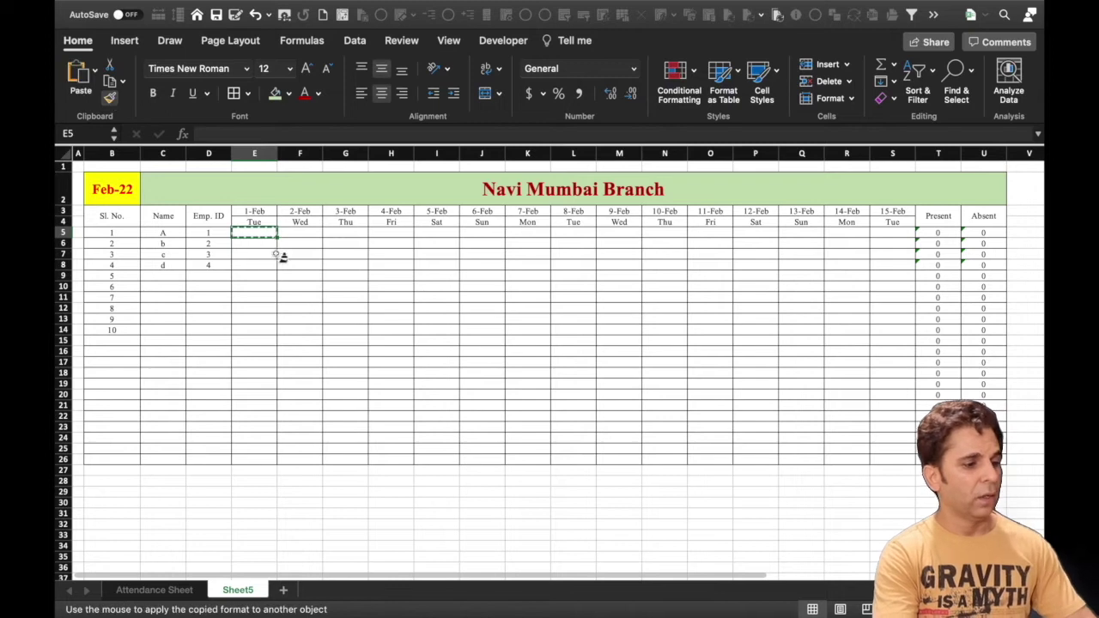
Paint E5's Sunday formatting over the date grid to row 26, turning 6-Feb and 13-Feb red
mouse_move(258, 234)
mouse_down()
mouse_move(391, 459)
mouse_move(880, 459)
mouse_up()
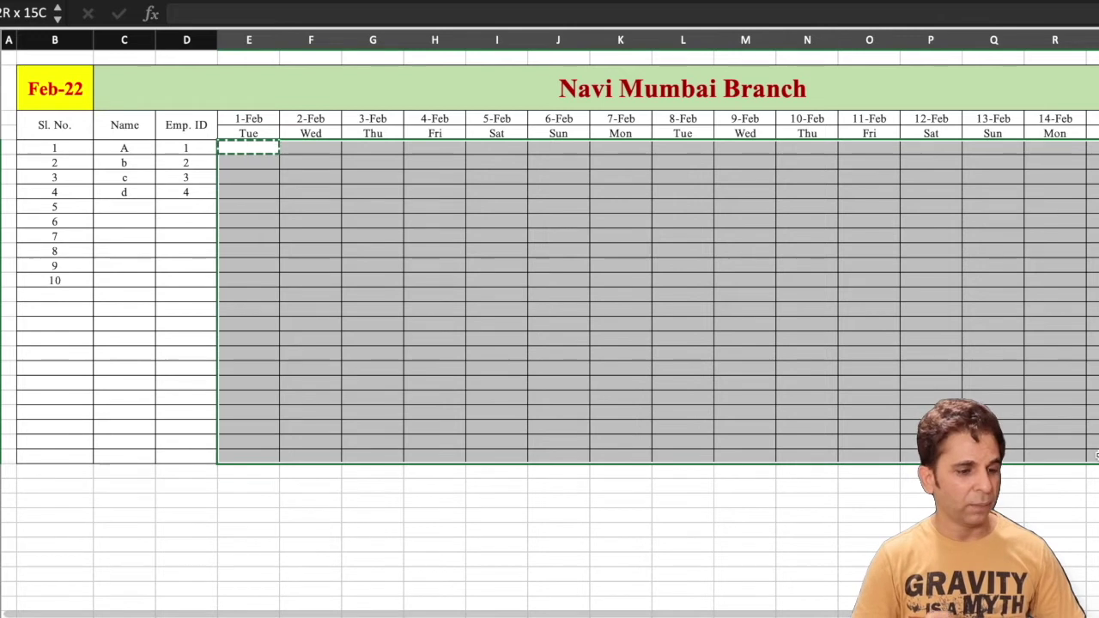
drag(1096, 456, 1096, 456)
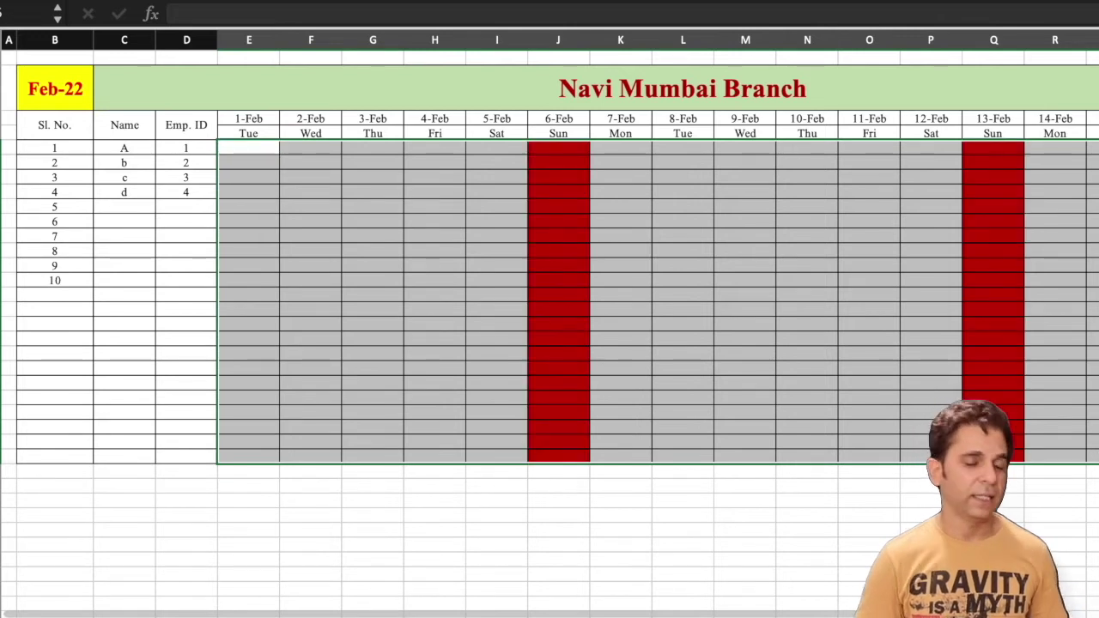
click(755, 285)
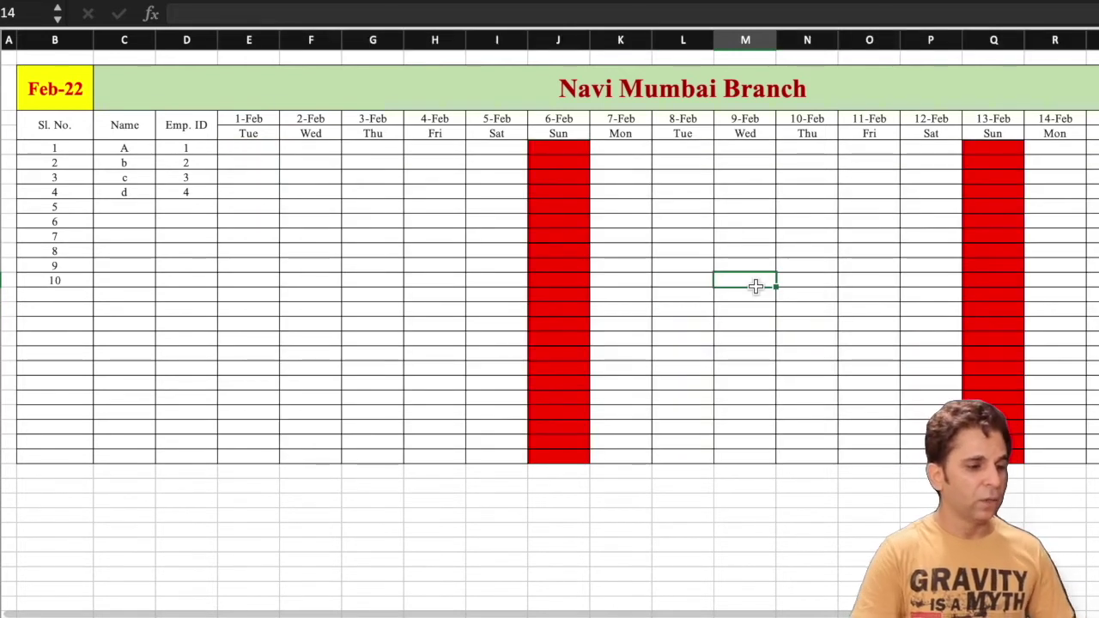
Change the month date in B2 to 6/1/2022 (June)
click(65, 86)
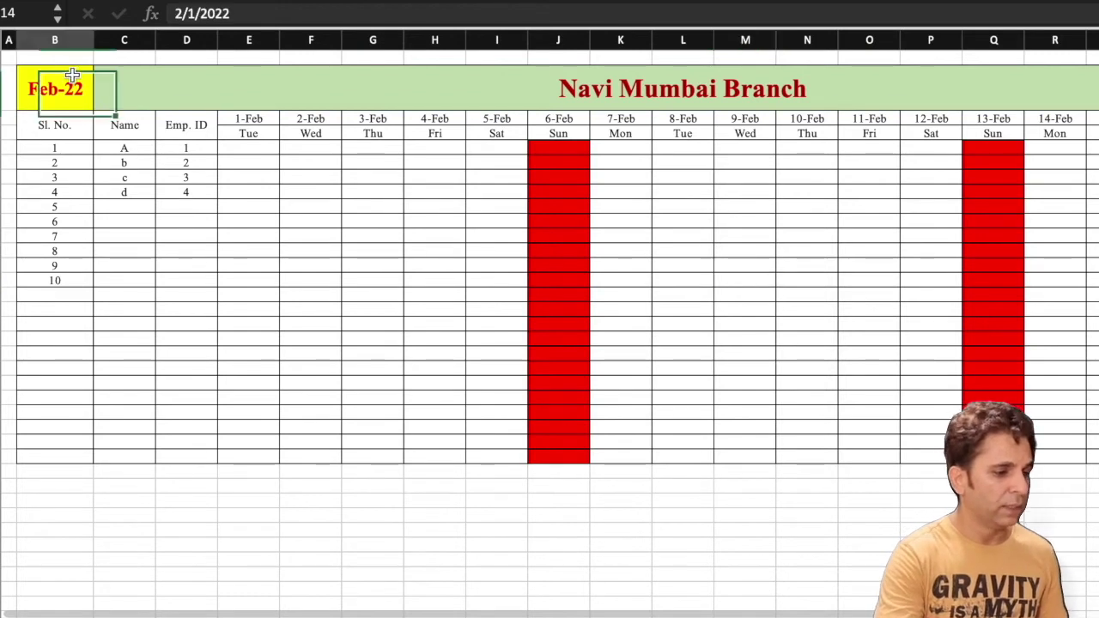
click(181, 14)
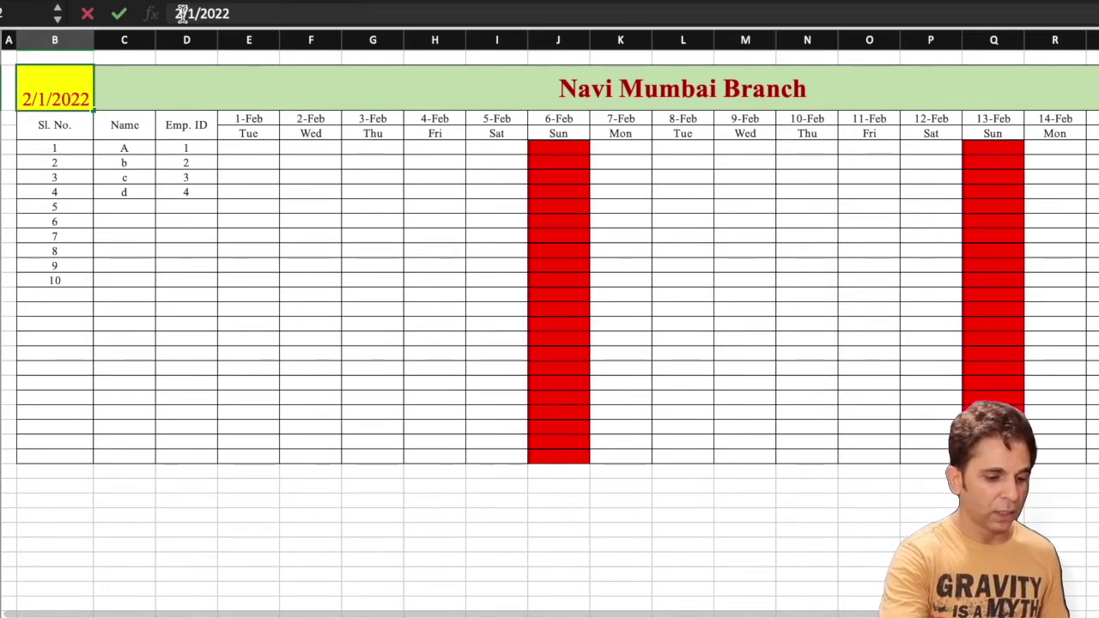
key(BackSpace)
text(6)
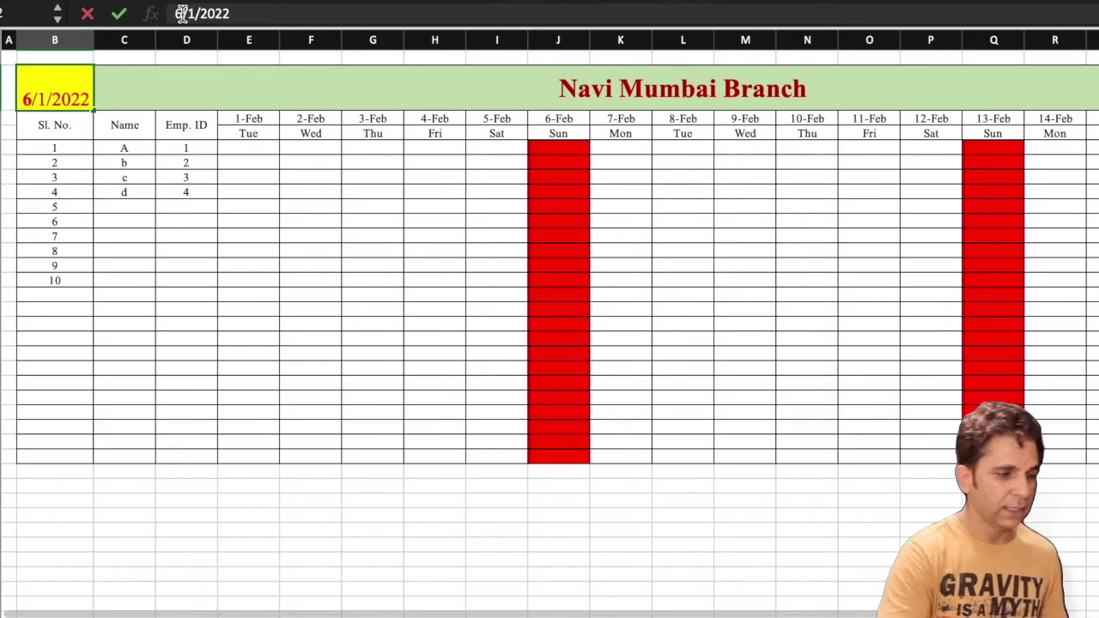
key(Return)
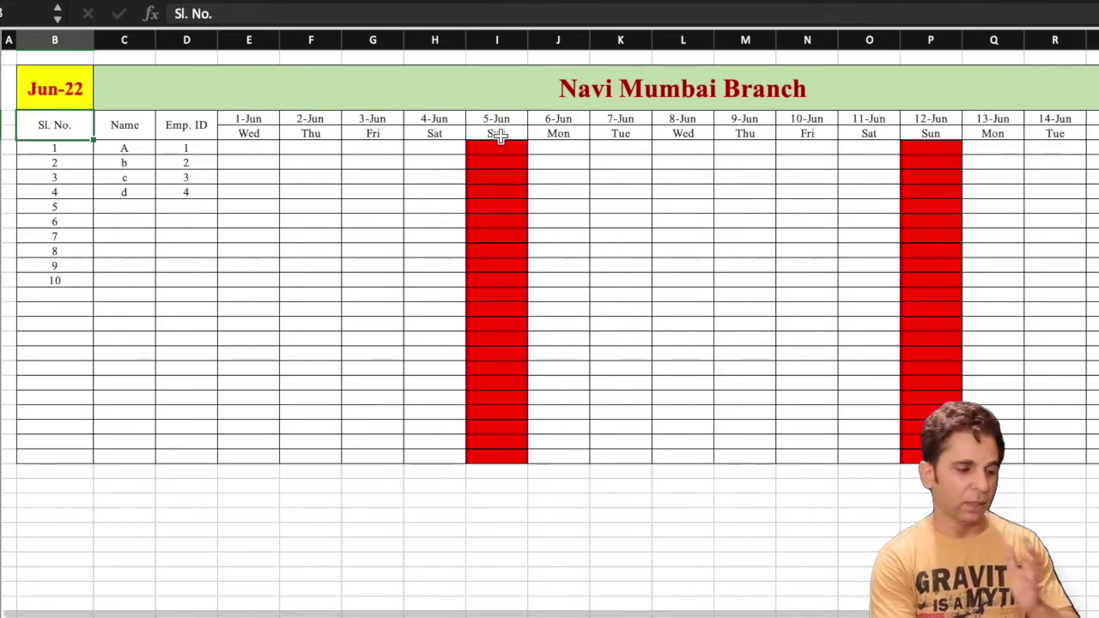
Change B2 to 8/1/2022 so the sheet shows Aug-22 with 7-Aug and 14-Aug red
click(55, 89)
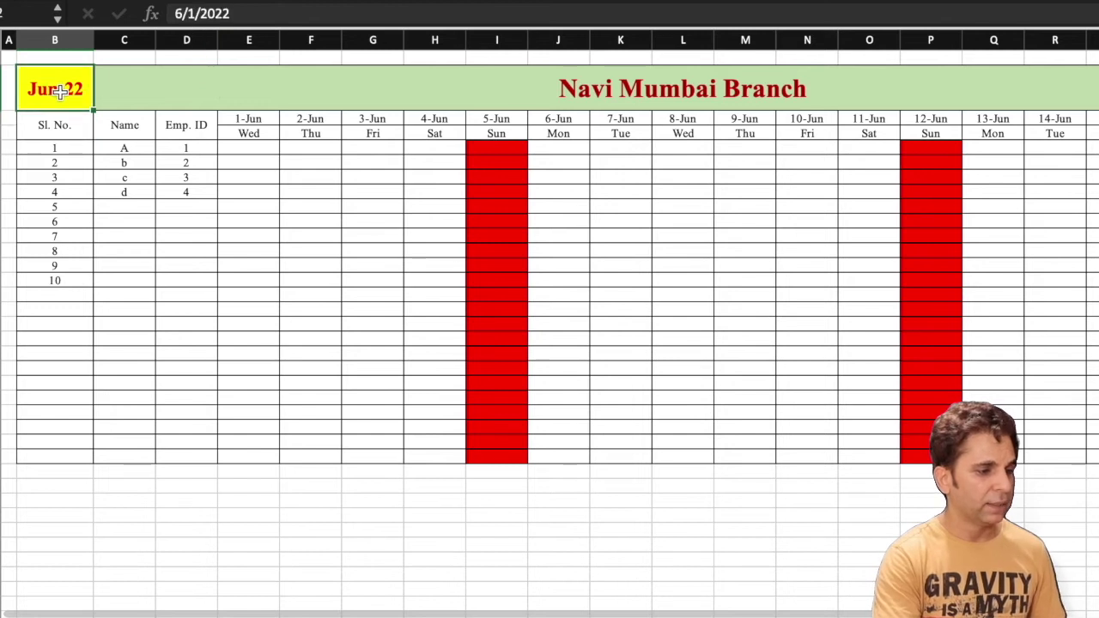
click(178, 15)
key(Delete)
text(8)
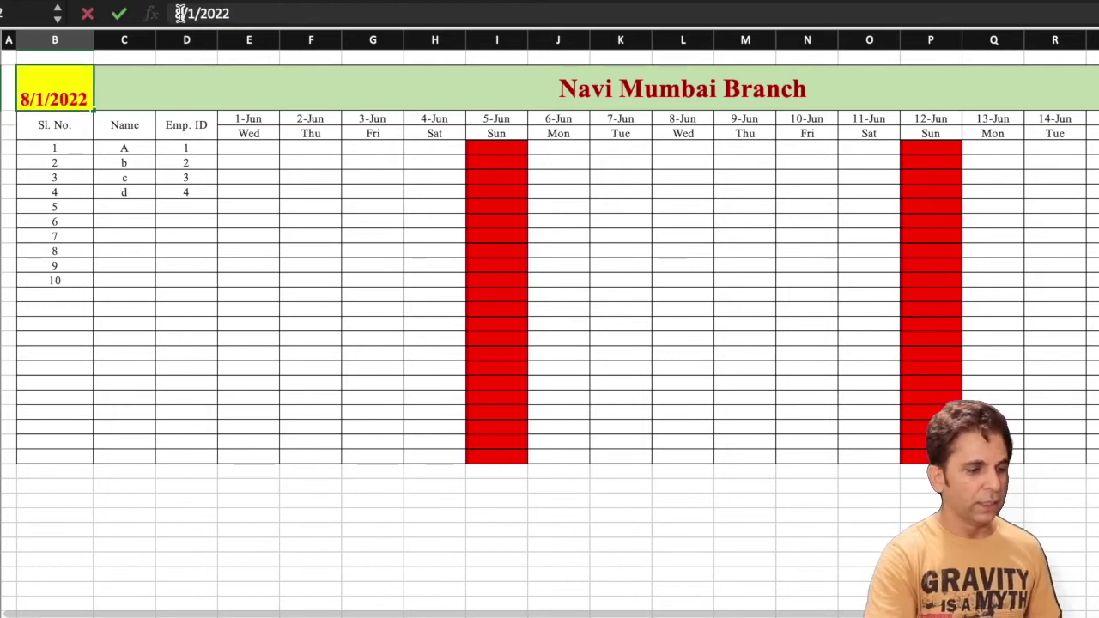
key(Return)
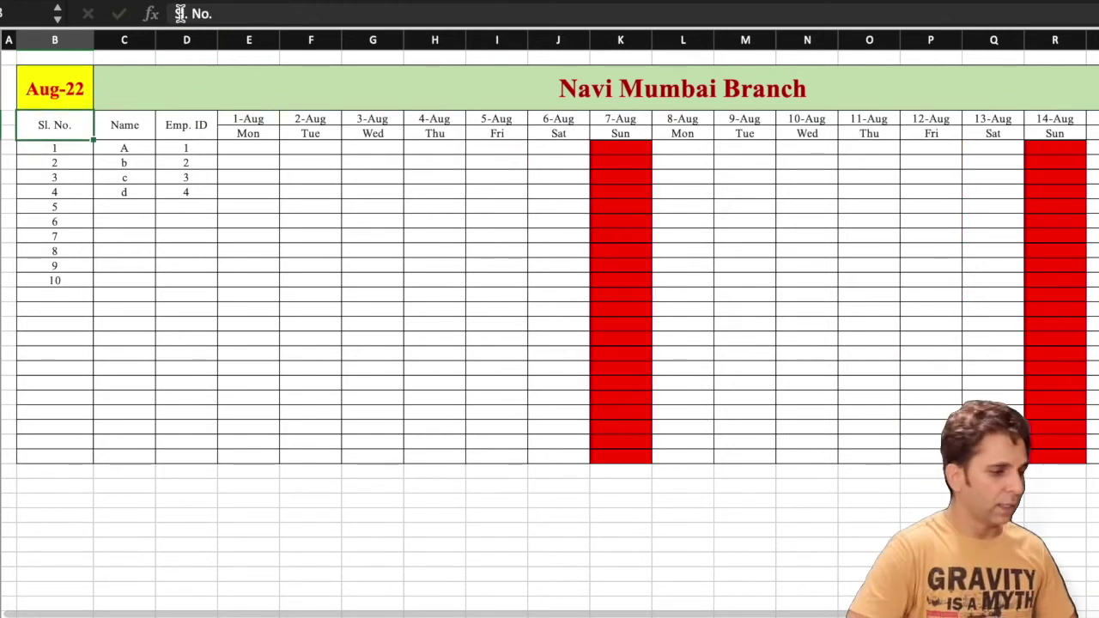
click(438, 227)
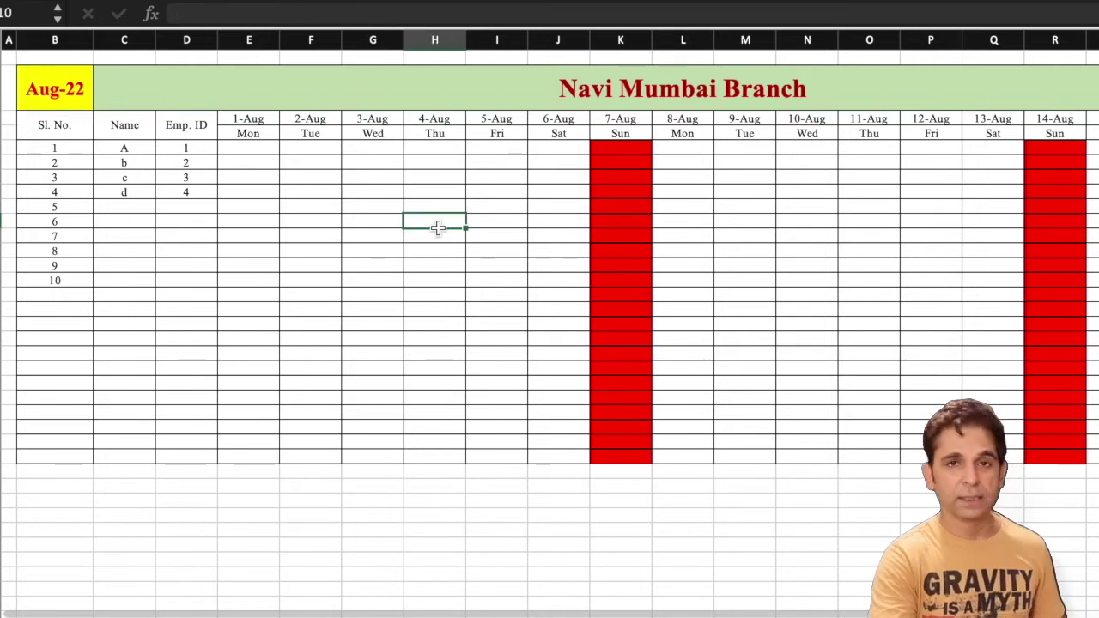
click(626, 150)
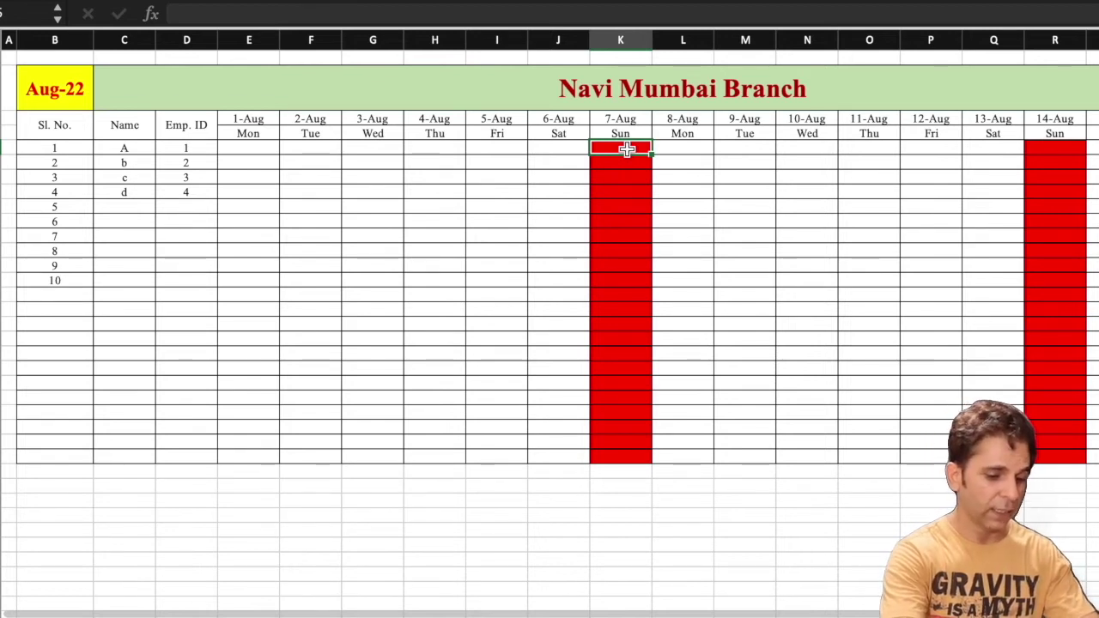
text(P)
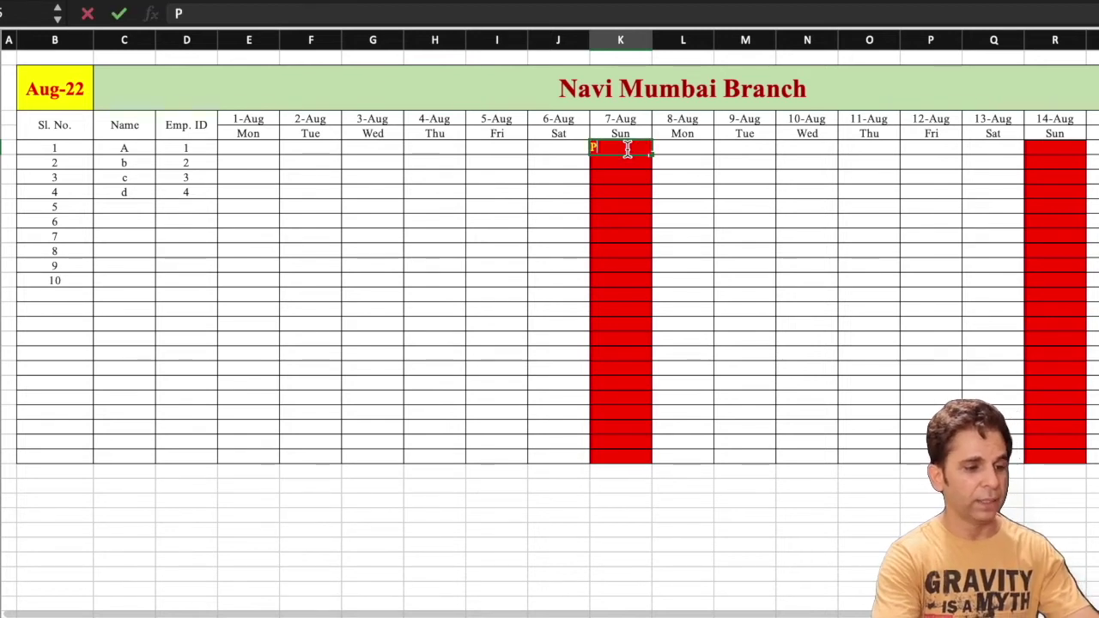
click(676, 174)
click(636, 147)
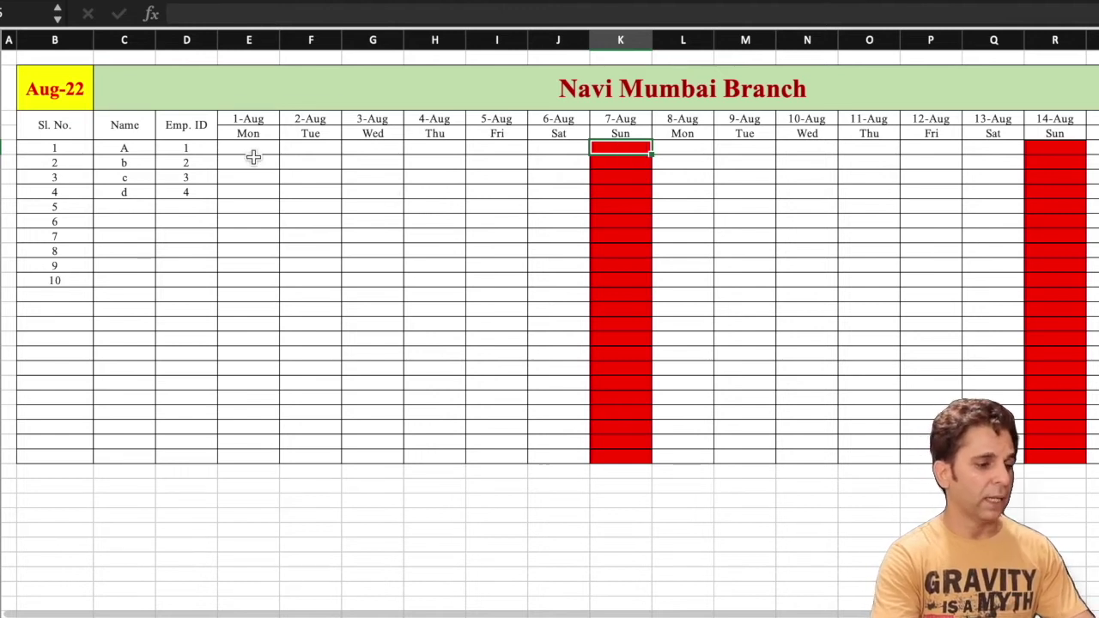
click(250, 147)
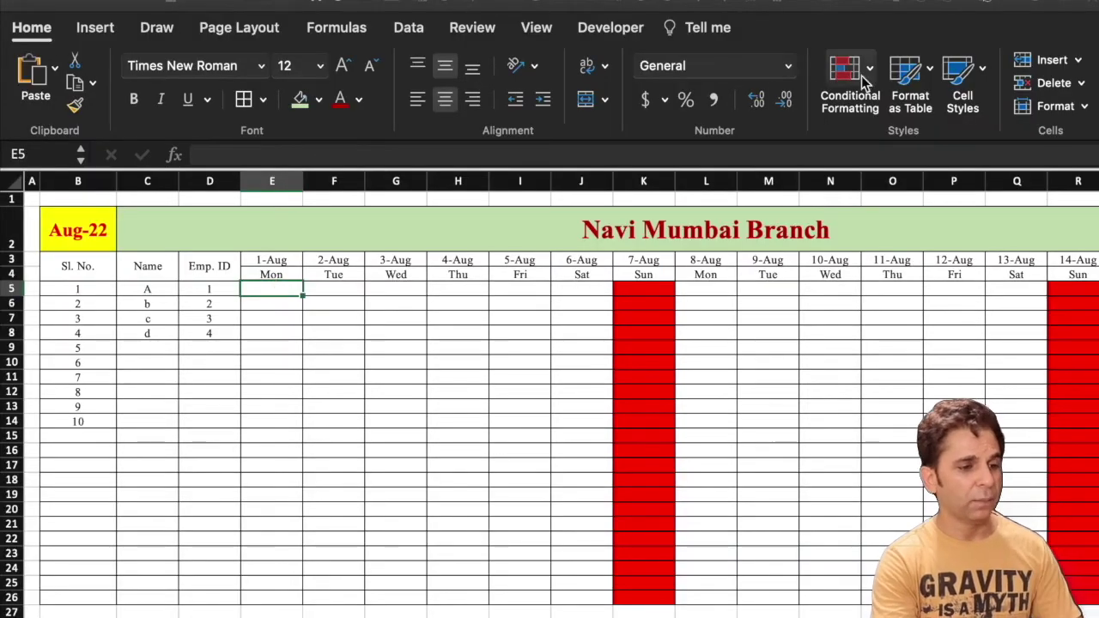
Open the Data Validation dialog from the Data tab
click(401, 28)
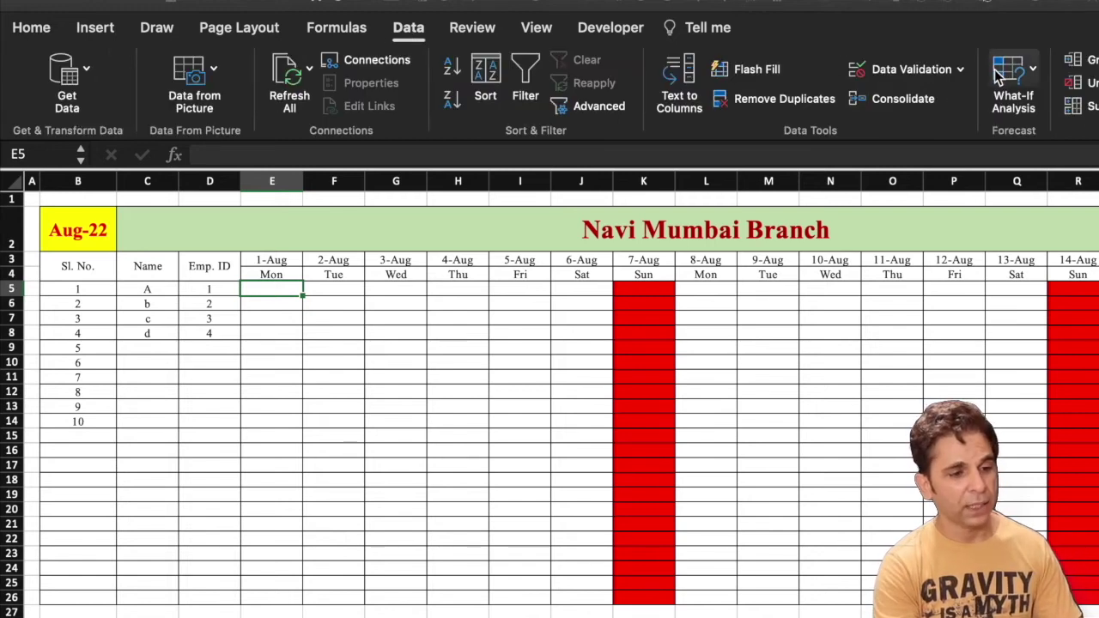
click(960, 69)
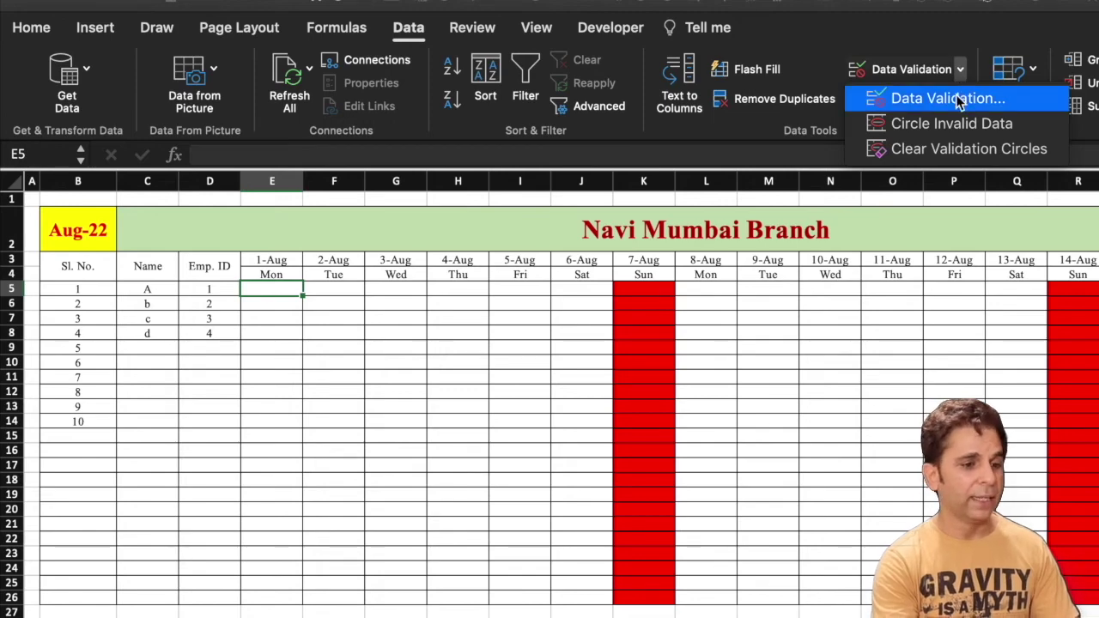
click(957, 97)
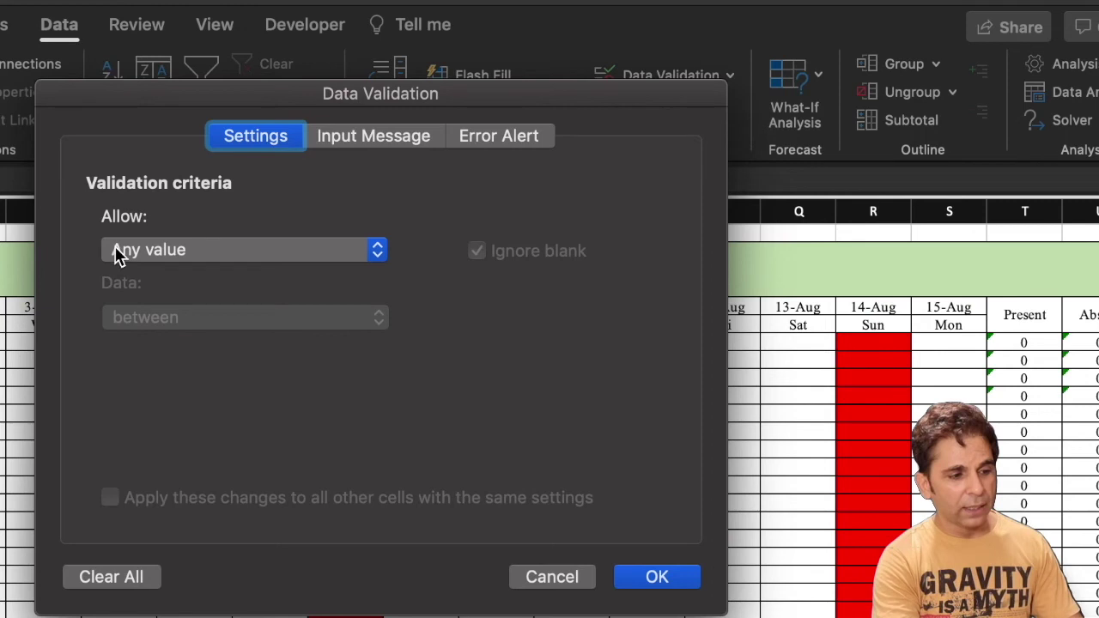
Set validation to Custom with the formula =E$4<>"Sun"
click(381, 254)
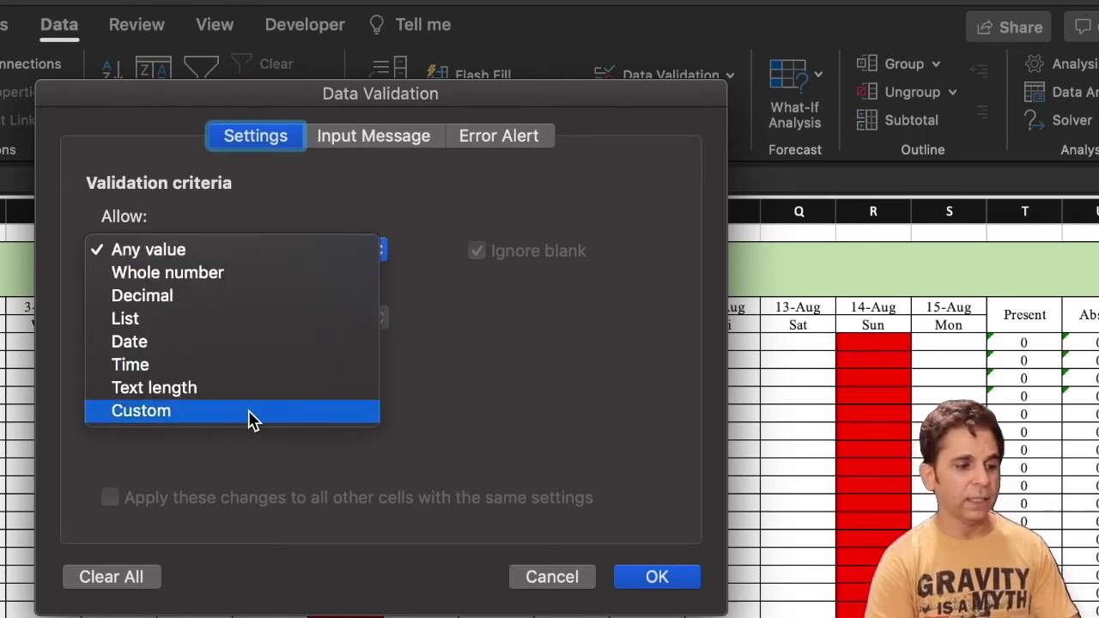
click(251, 415)
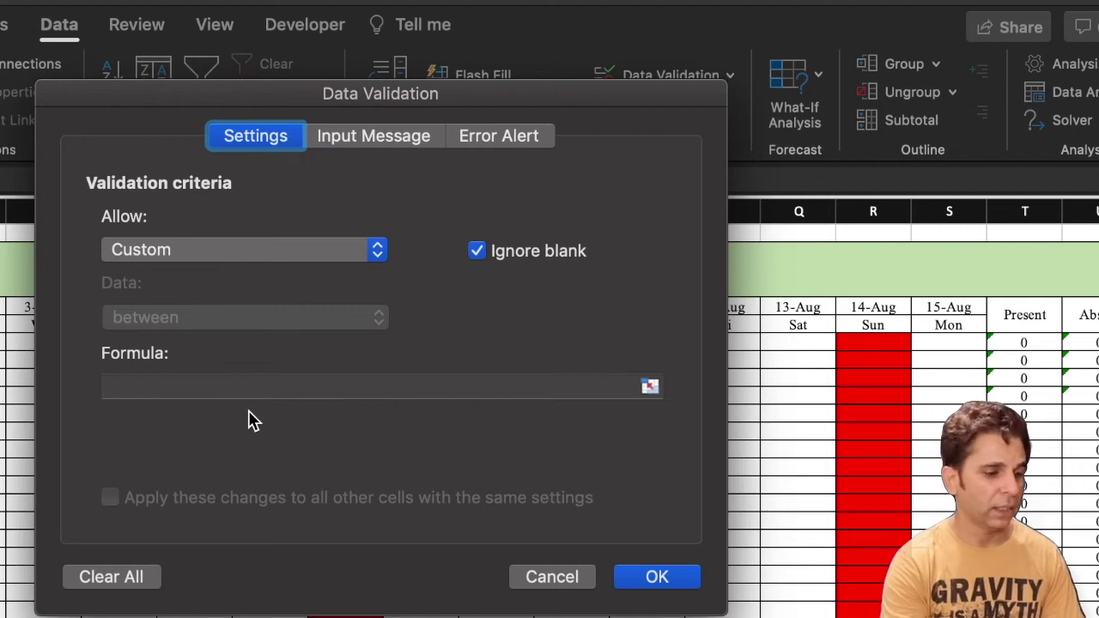
click(298, 391)
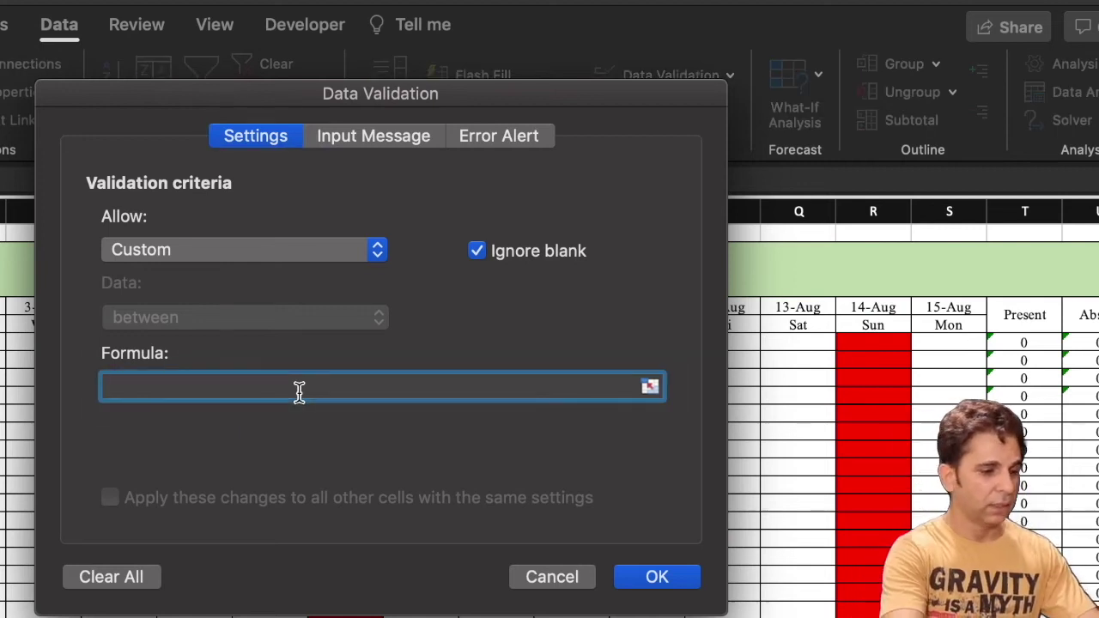
text(=)
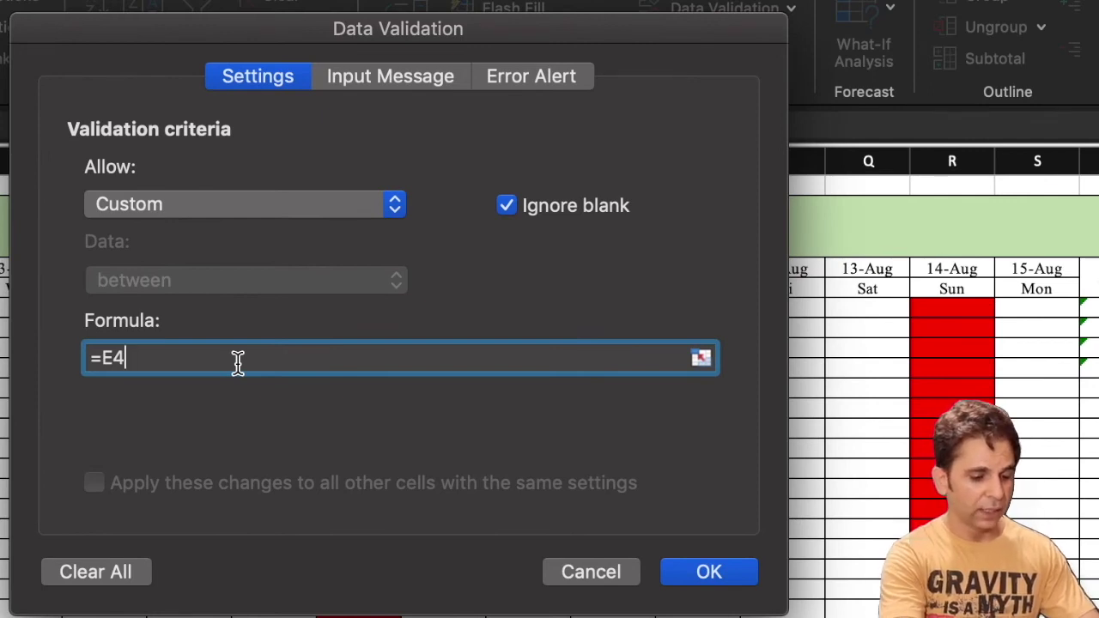
text(<>,)
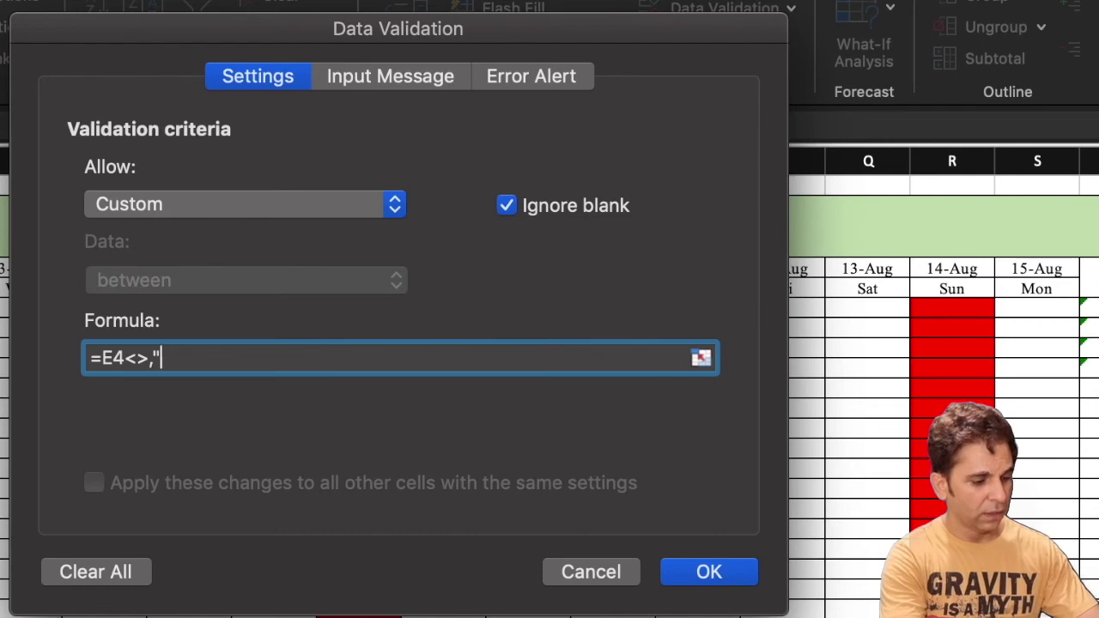
text(Sun)
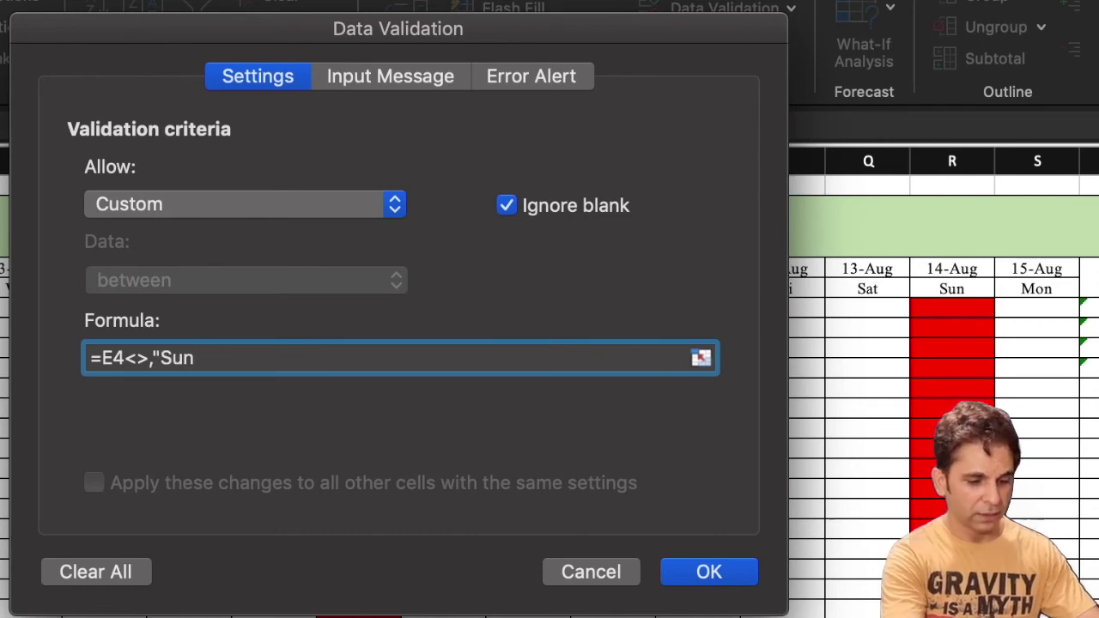
text(")
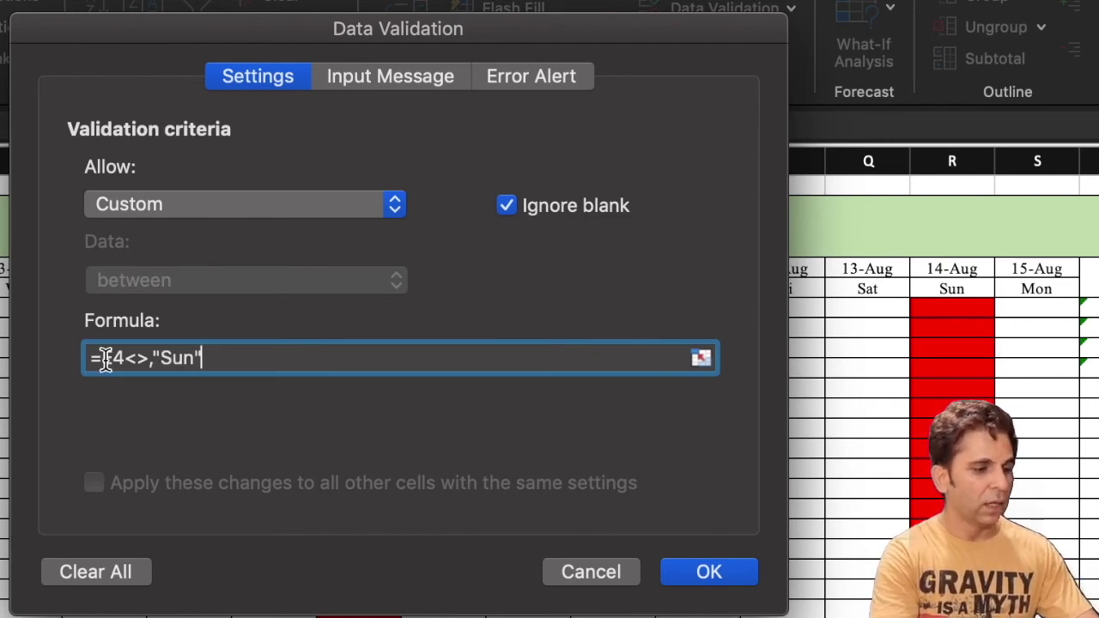
click(112, 357)
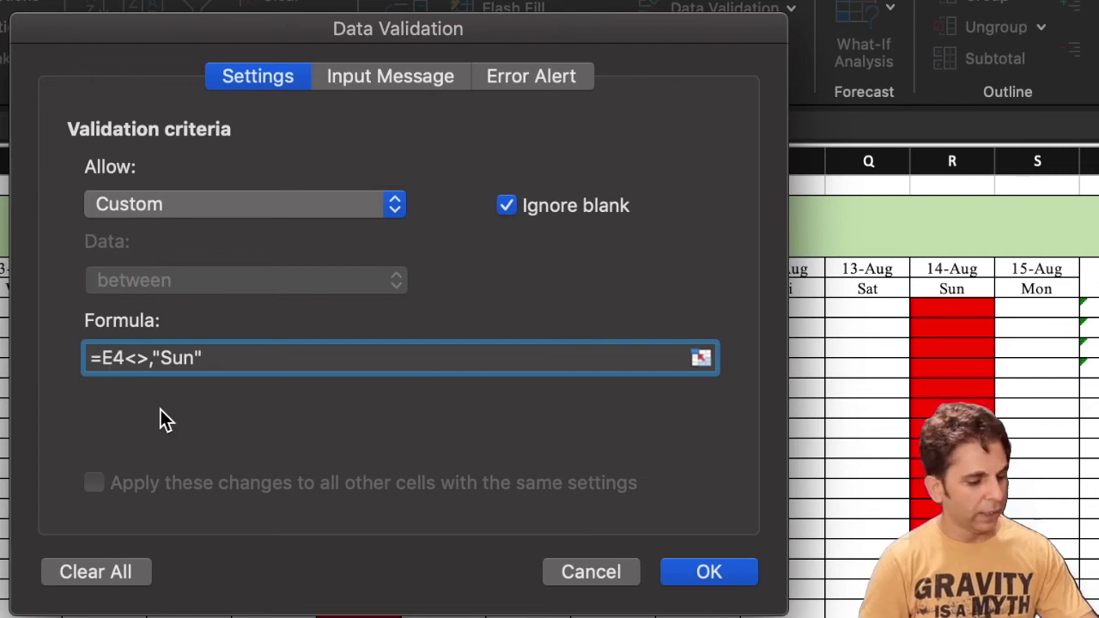
text($)
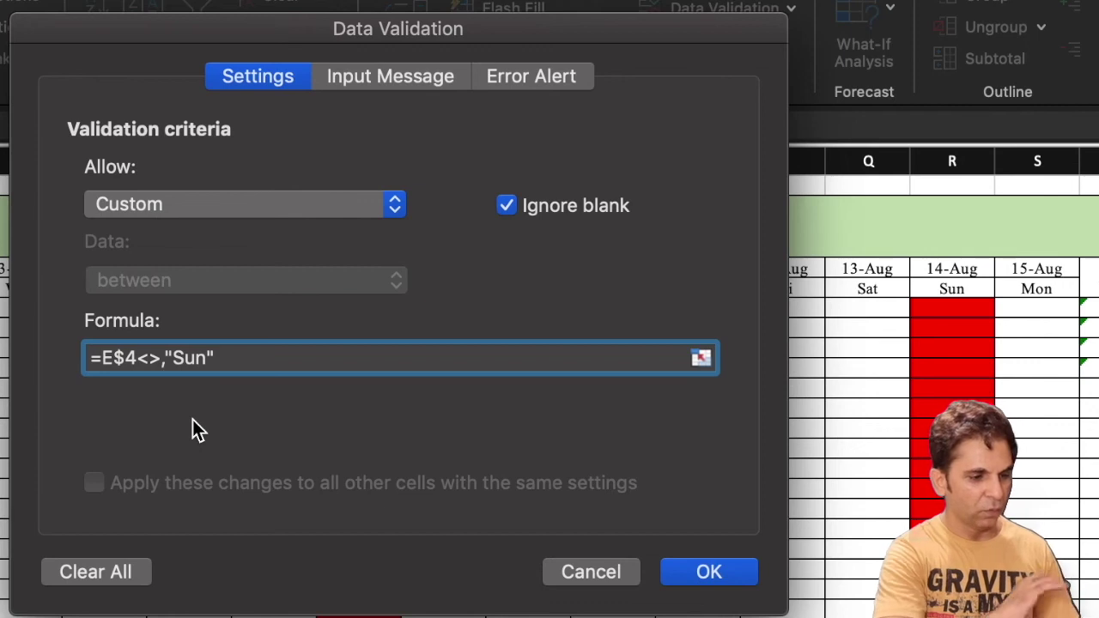
key(BackSpace)
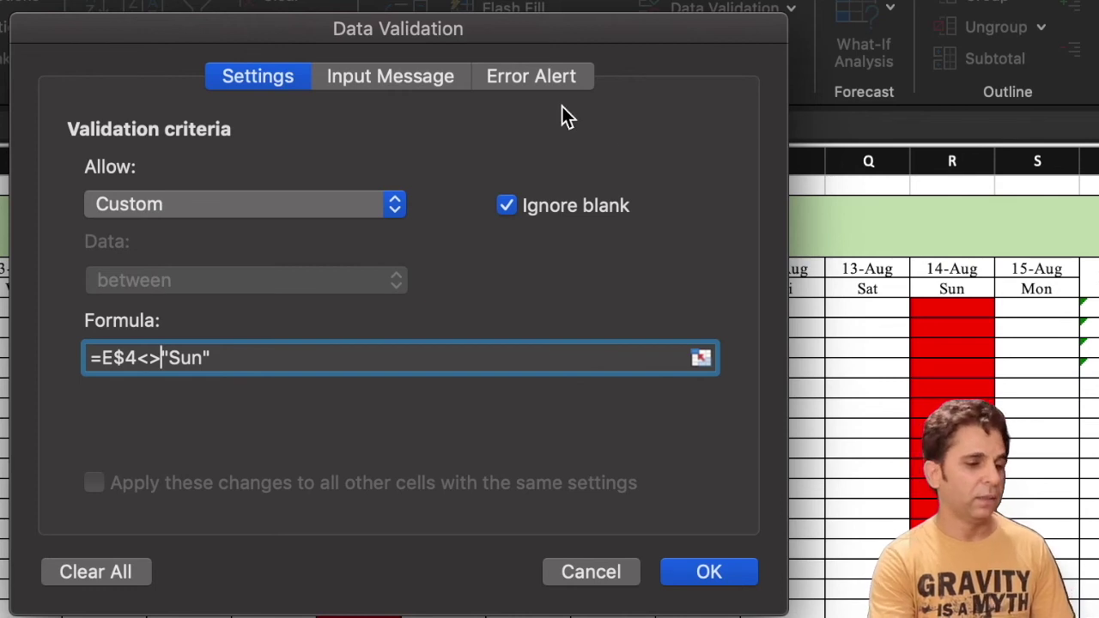
Add a Stop error alert titled 'Invalid' with message 'Off Day' and apply the validation
click(538, 78)
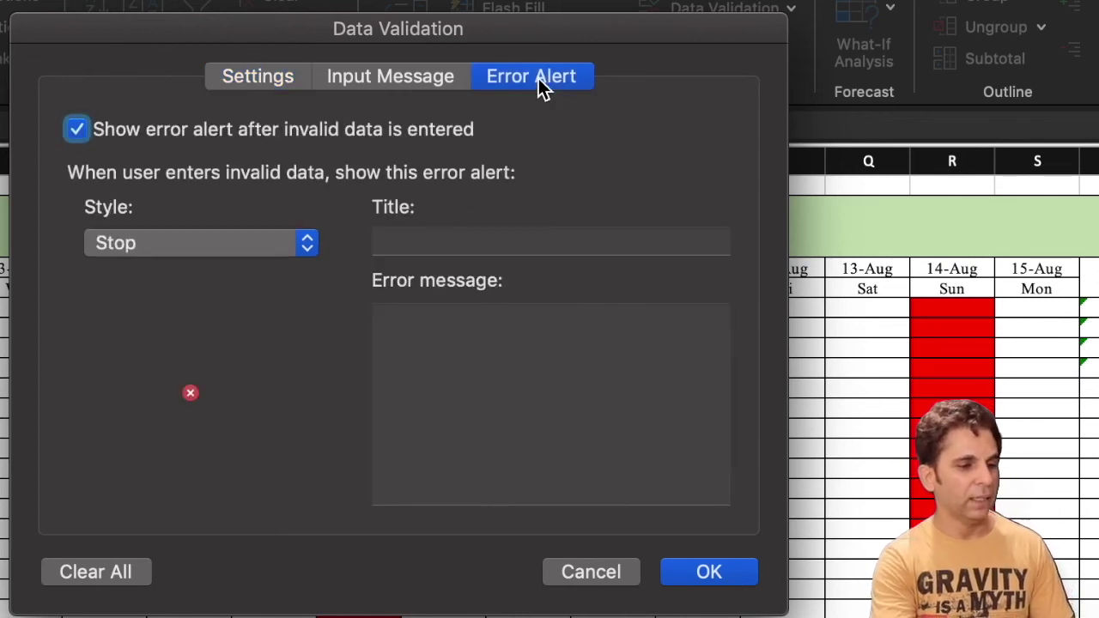
click(475, 242)
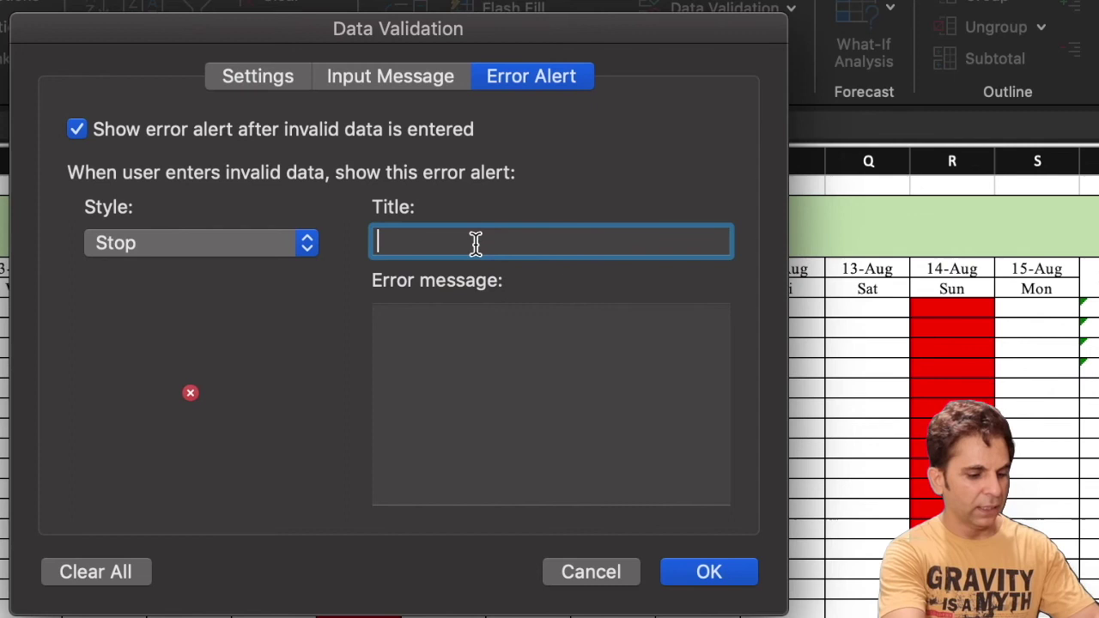
text(Invalid)
click(481, 339)
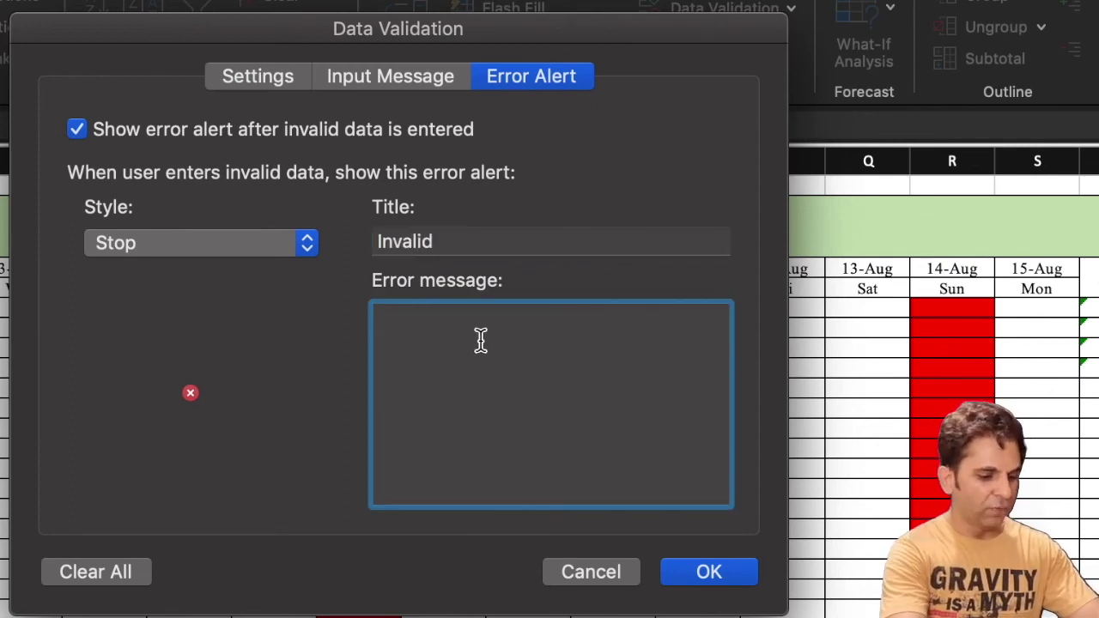
text(Off Day)
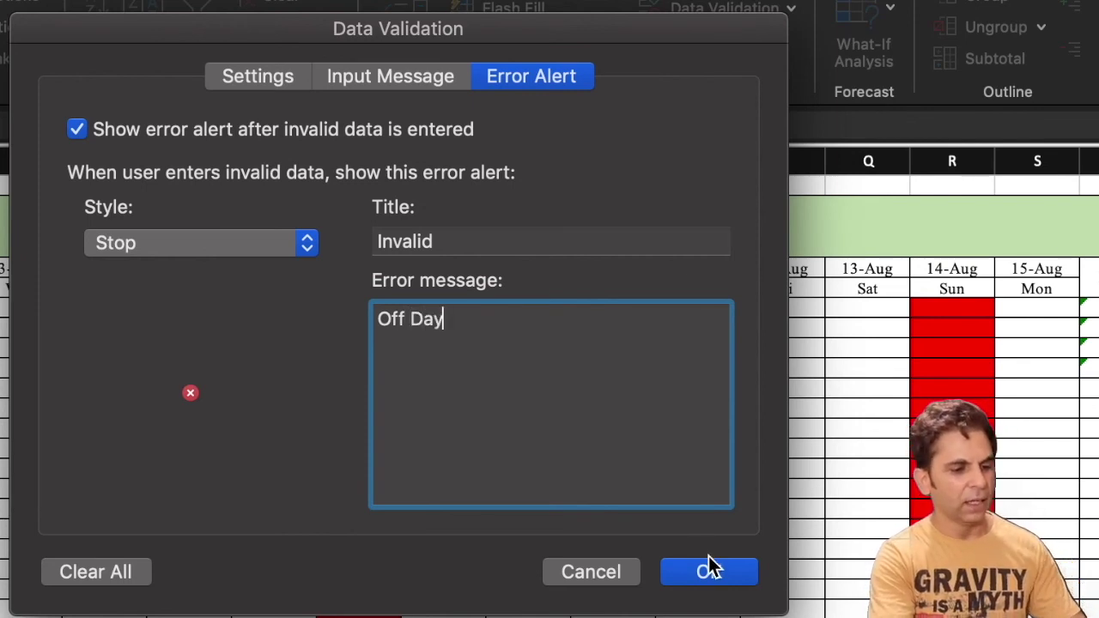
click(721, 581)
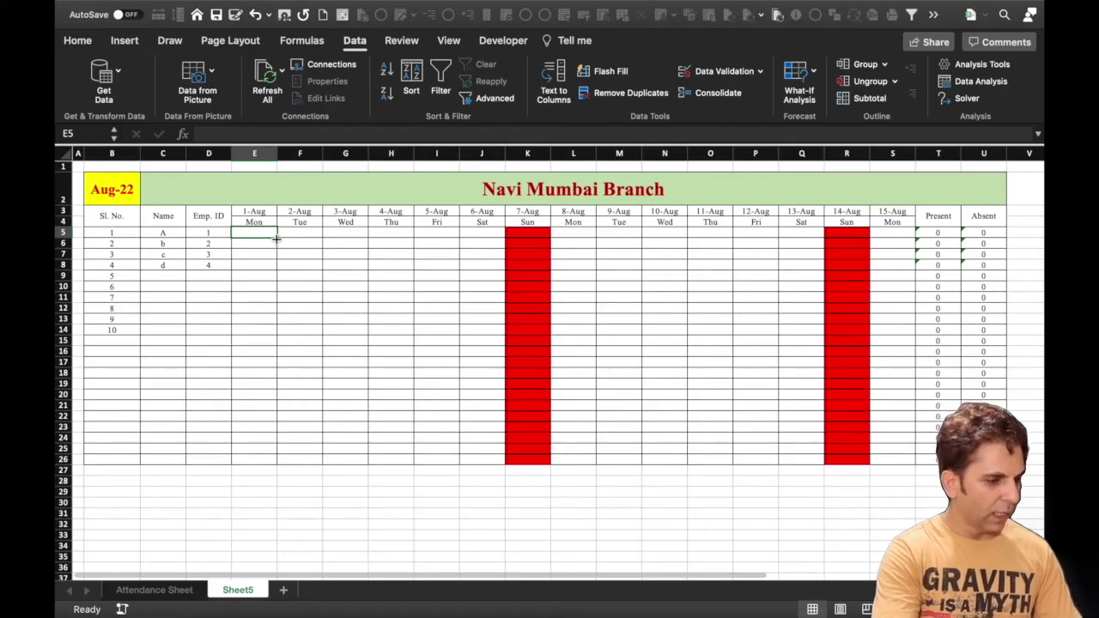
Fill E5's validation down to row 26 and across to column S, covering E5:S26
drag(277, 237, 289, 461)
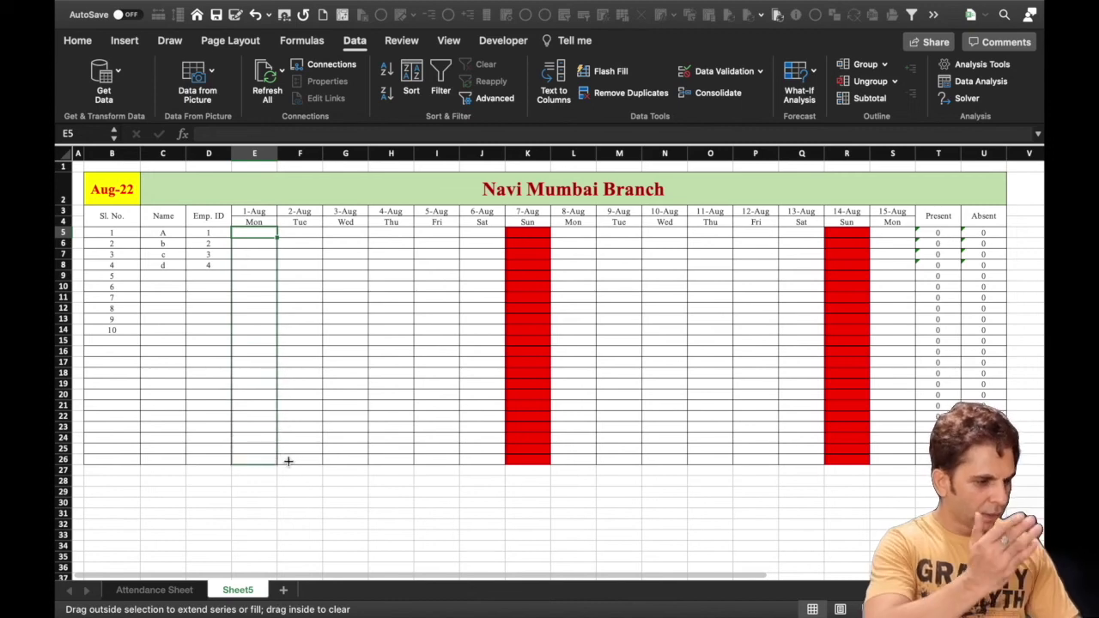
drag(289, 461, 895, 461)
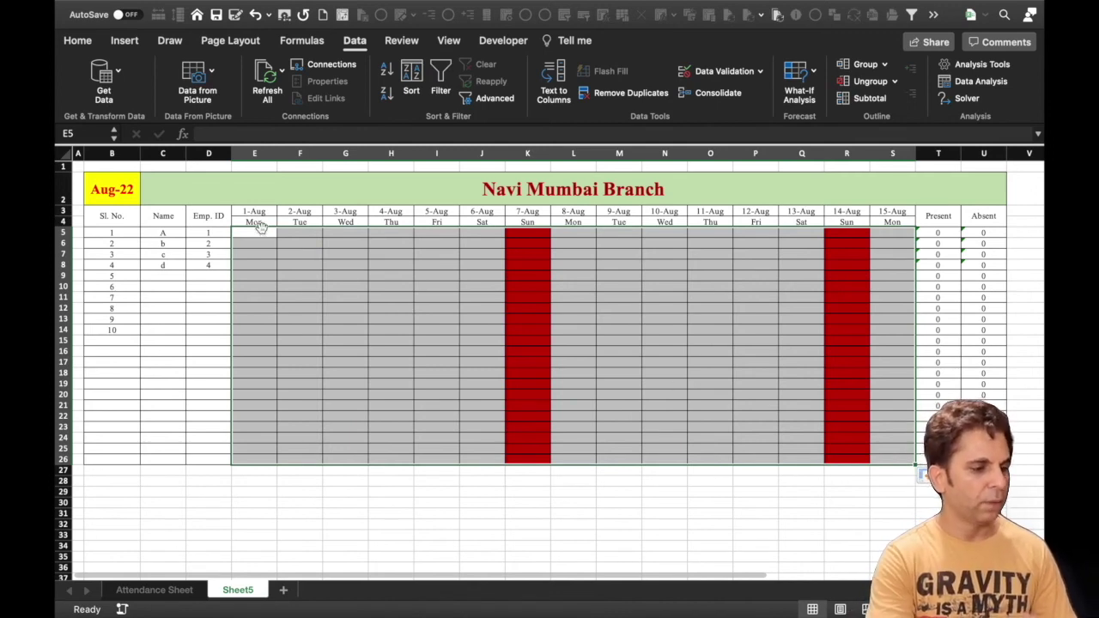
click(265, 237)
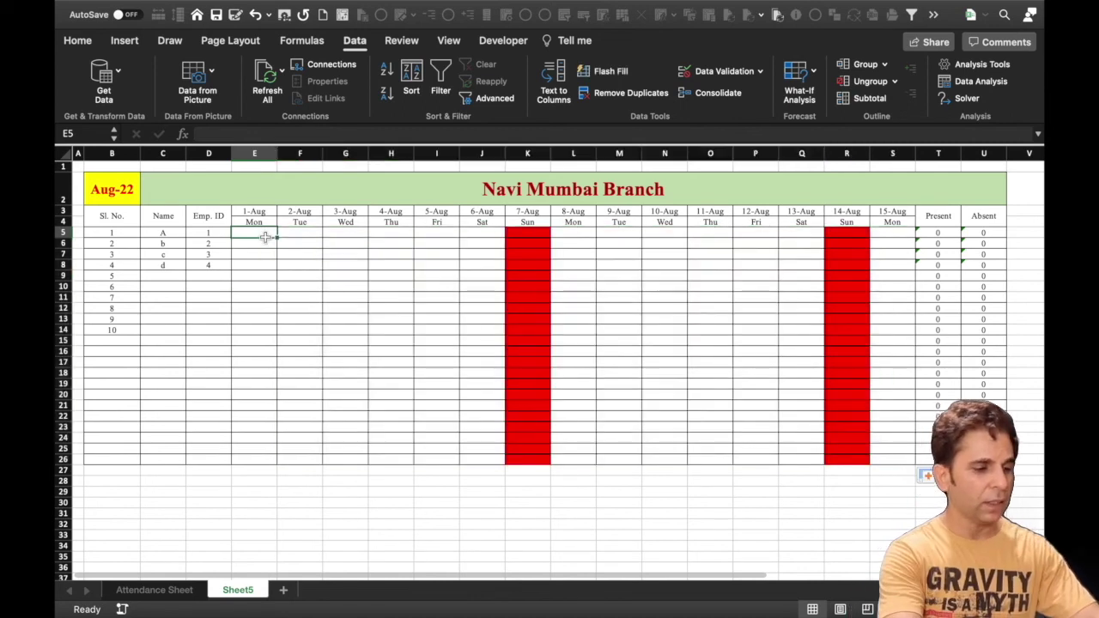
Enter P for employee A on 1-Aug and 2-Aug
text(P)
key(Tab)
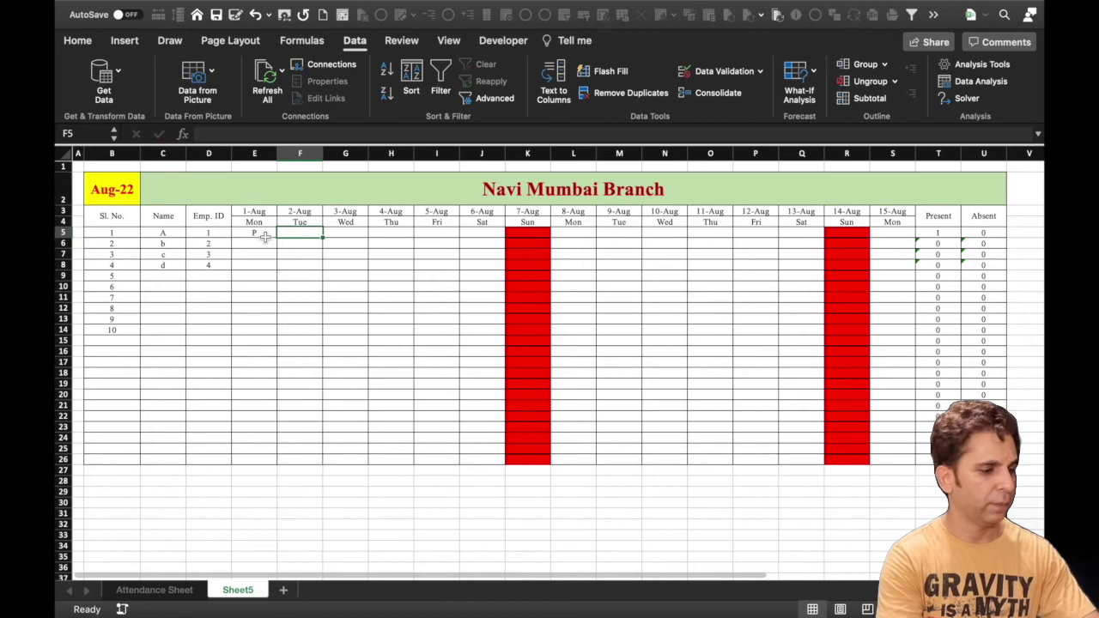
text(P)
key(Tab)
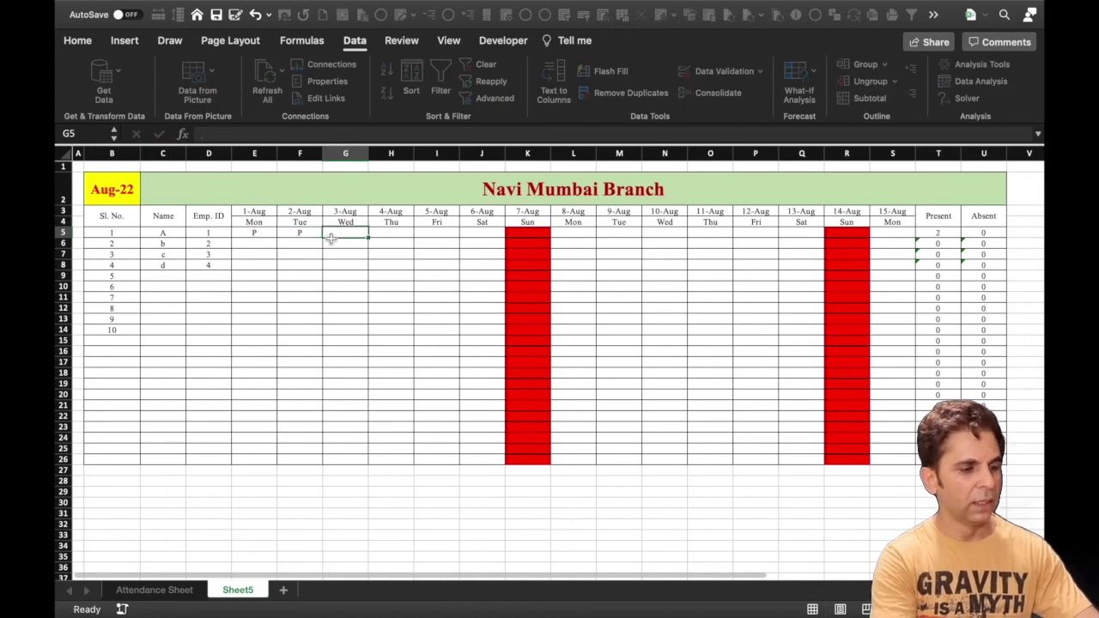
Try entering P on Sunday 7-Aug and cancel the Off Day alert, leaving it blank
click(538, 235)
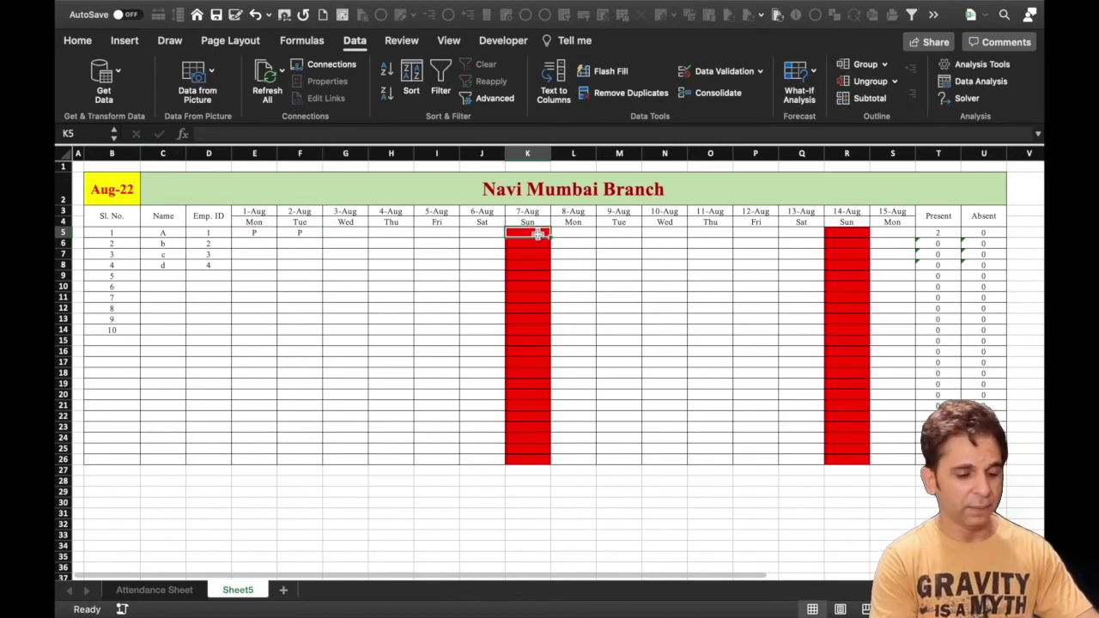
text(P)
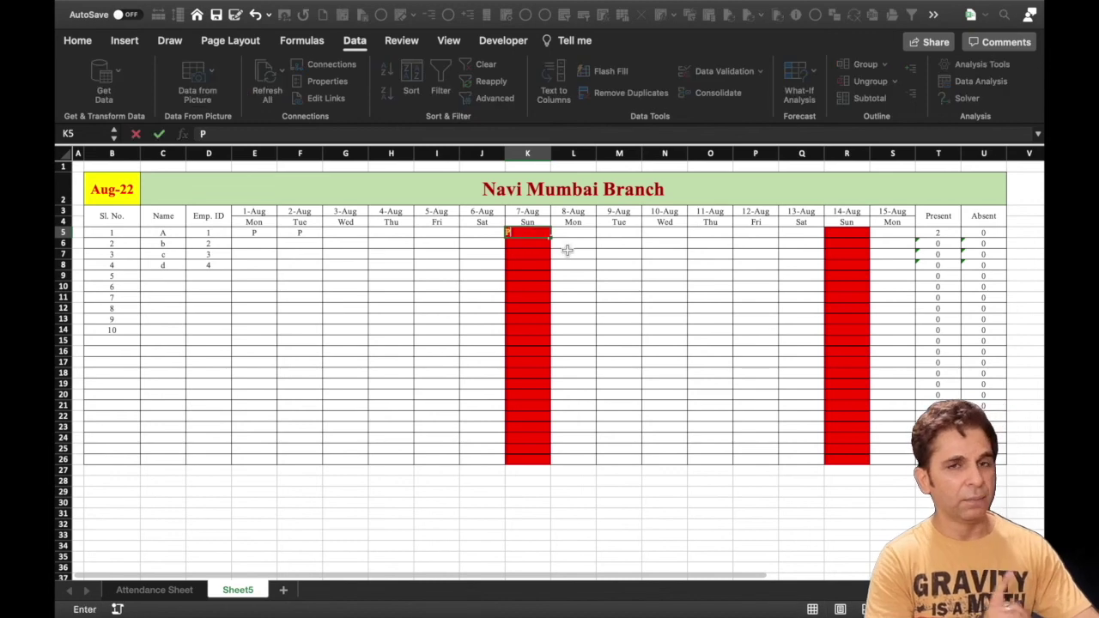
key(Return)
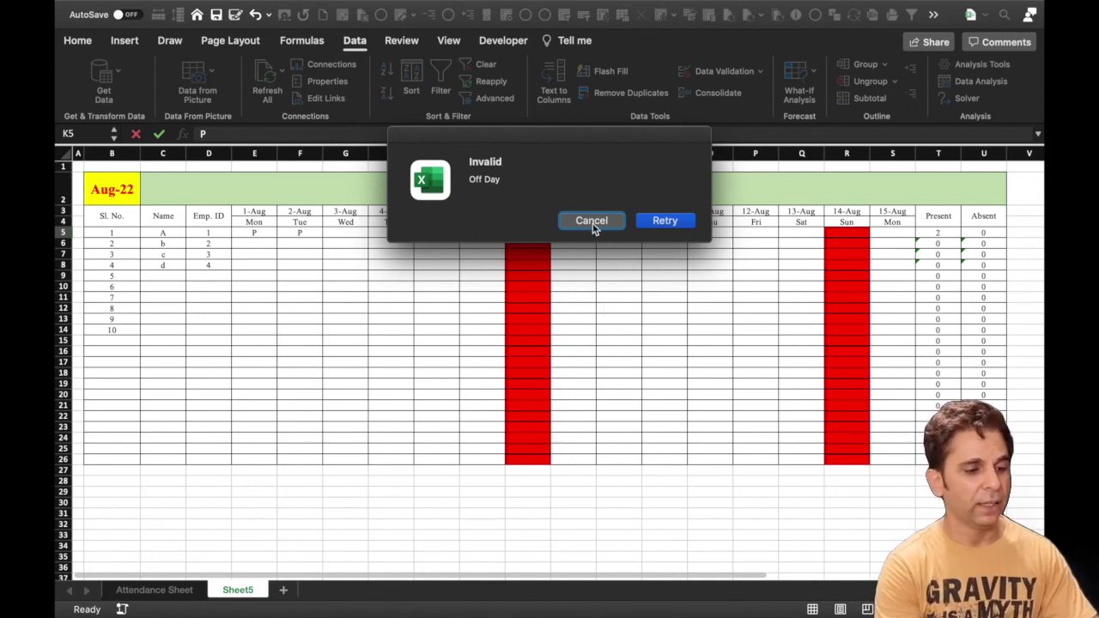
click(591, 220)
click(636, 328)
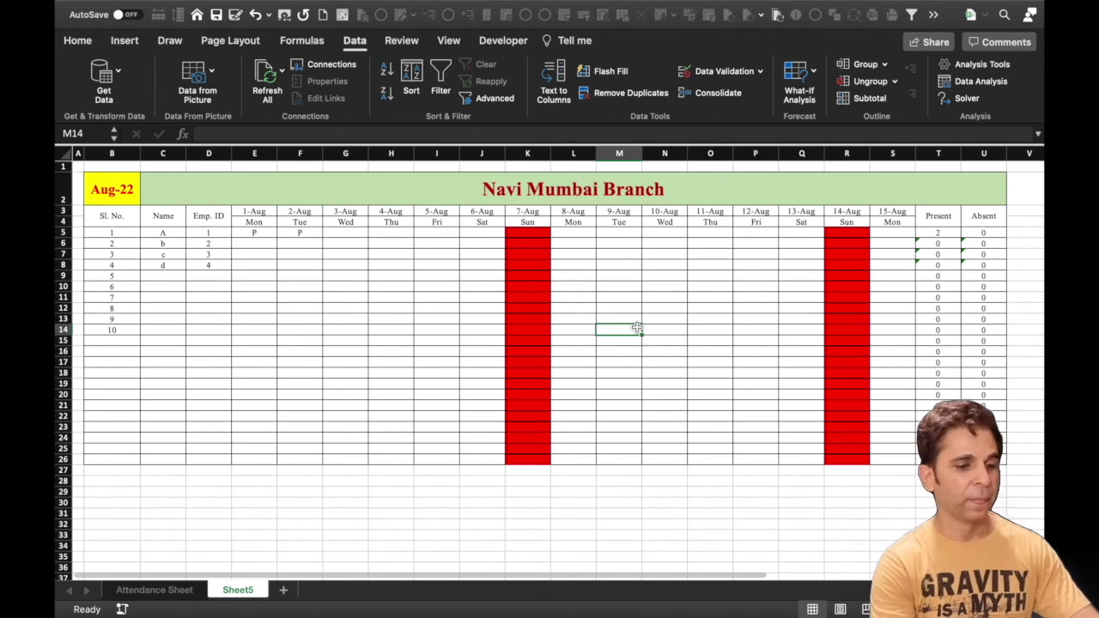
click(477, 233)
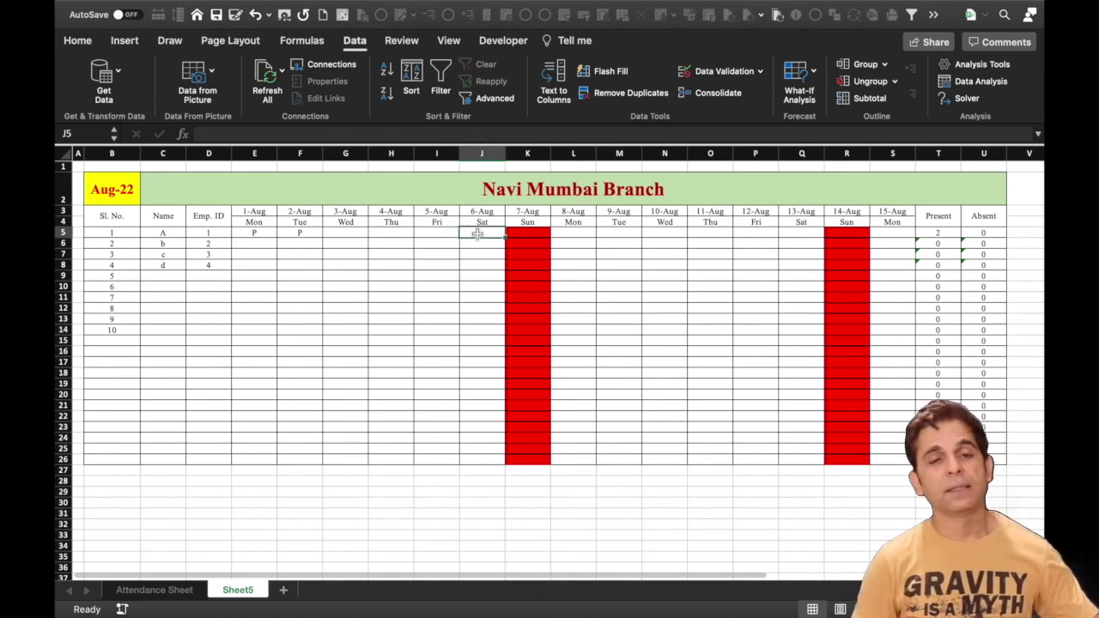